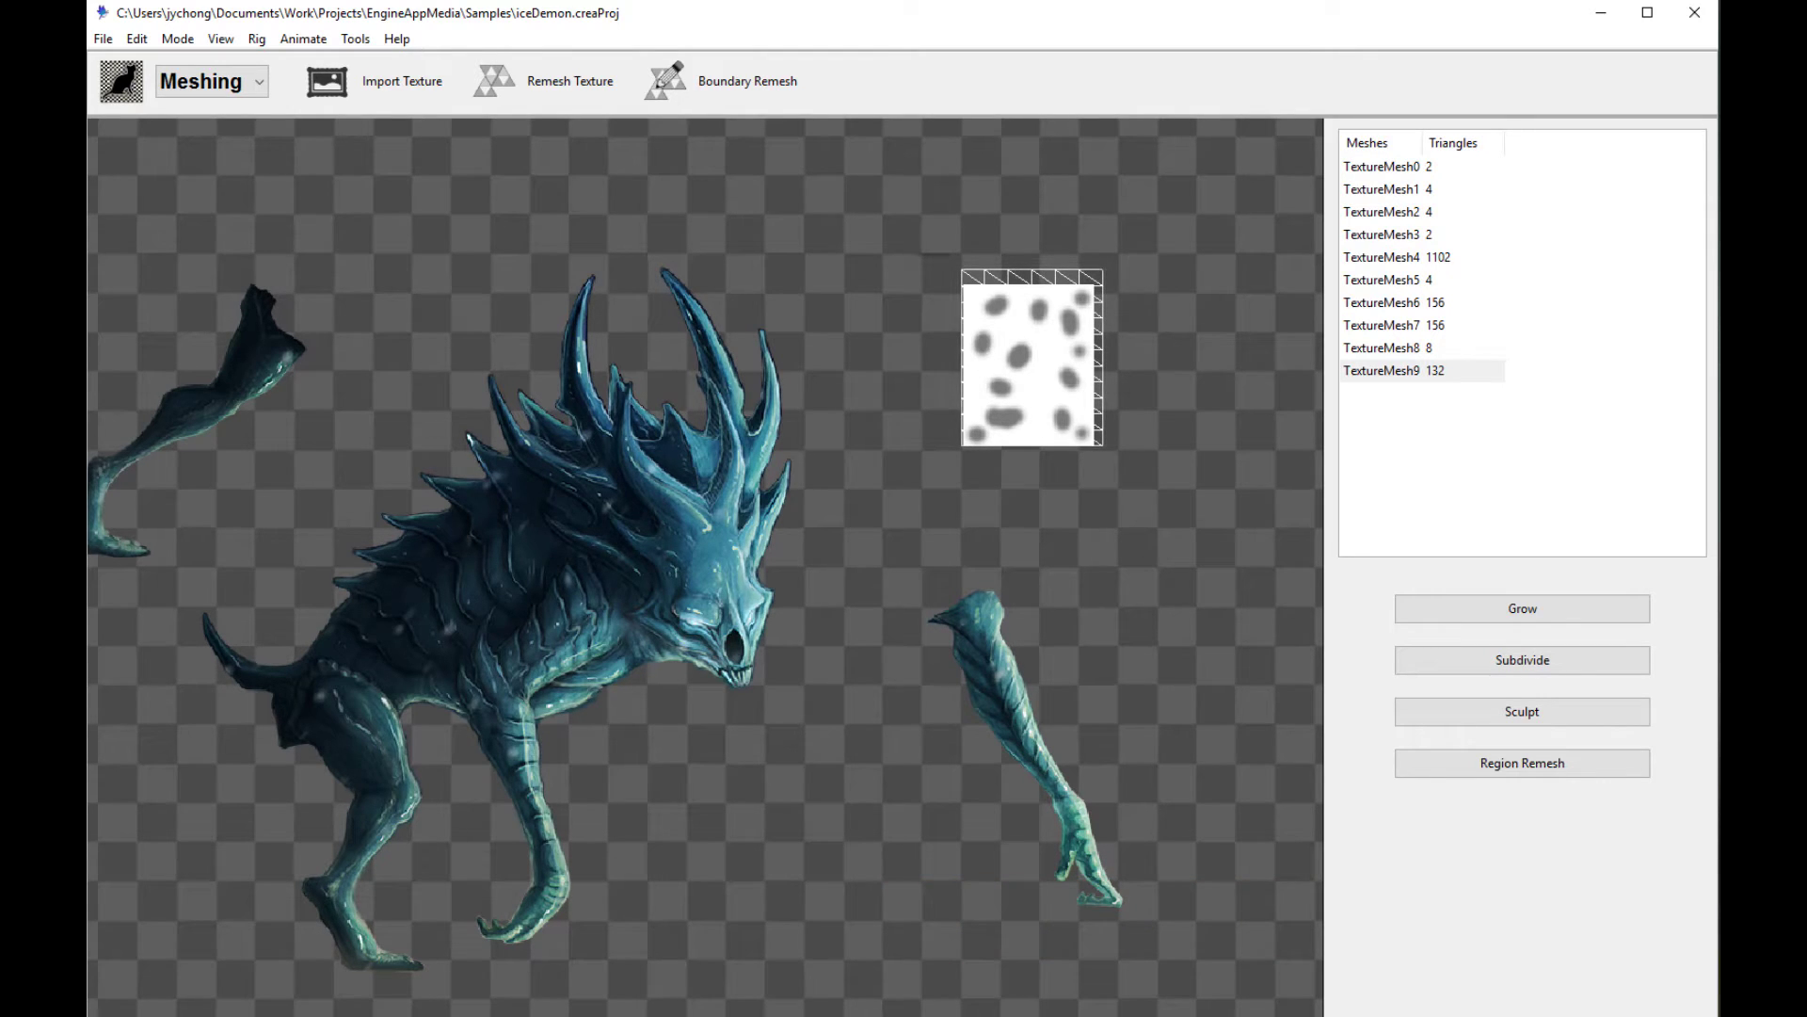
Examine the meshes of the demon's body, the separate leg pieces and the spotted placeholder texture
drag(898, 325, 902, 342)
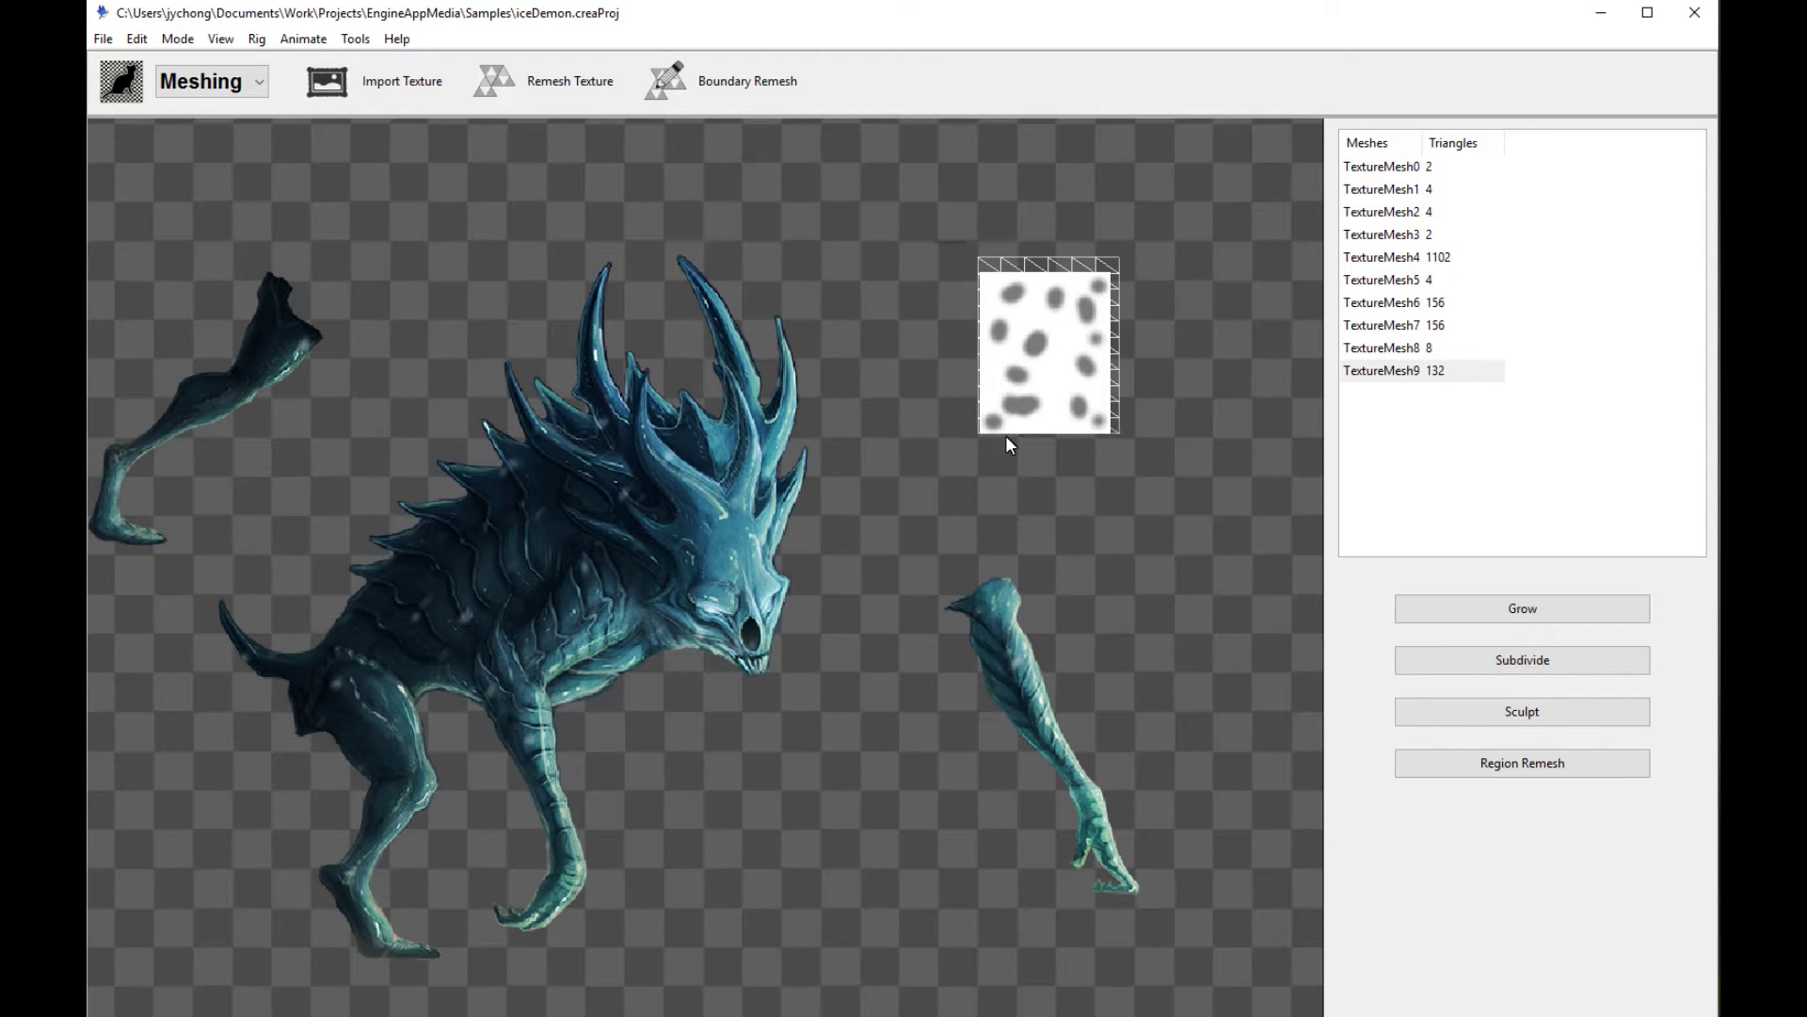
drag(1155, 457, 1154, 461)
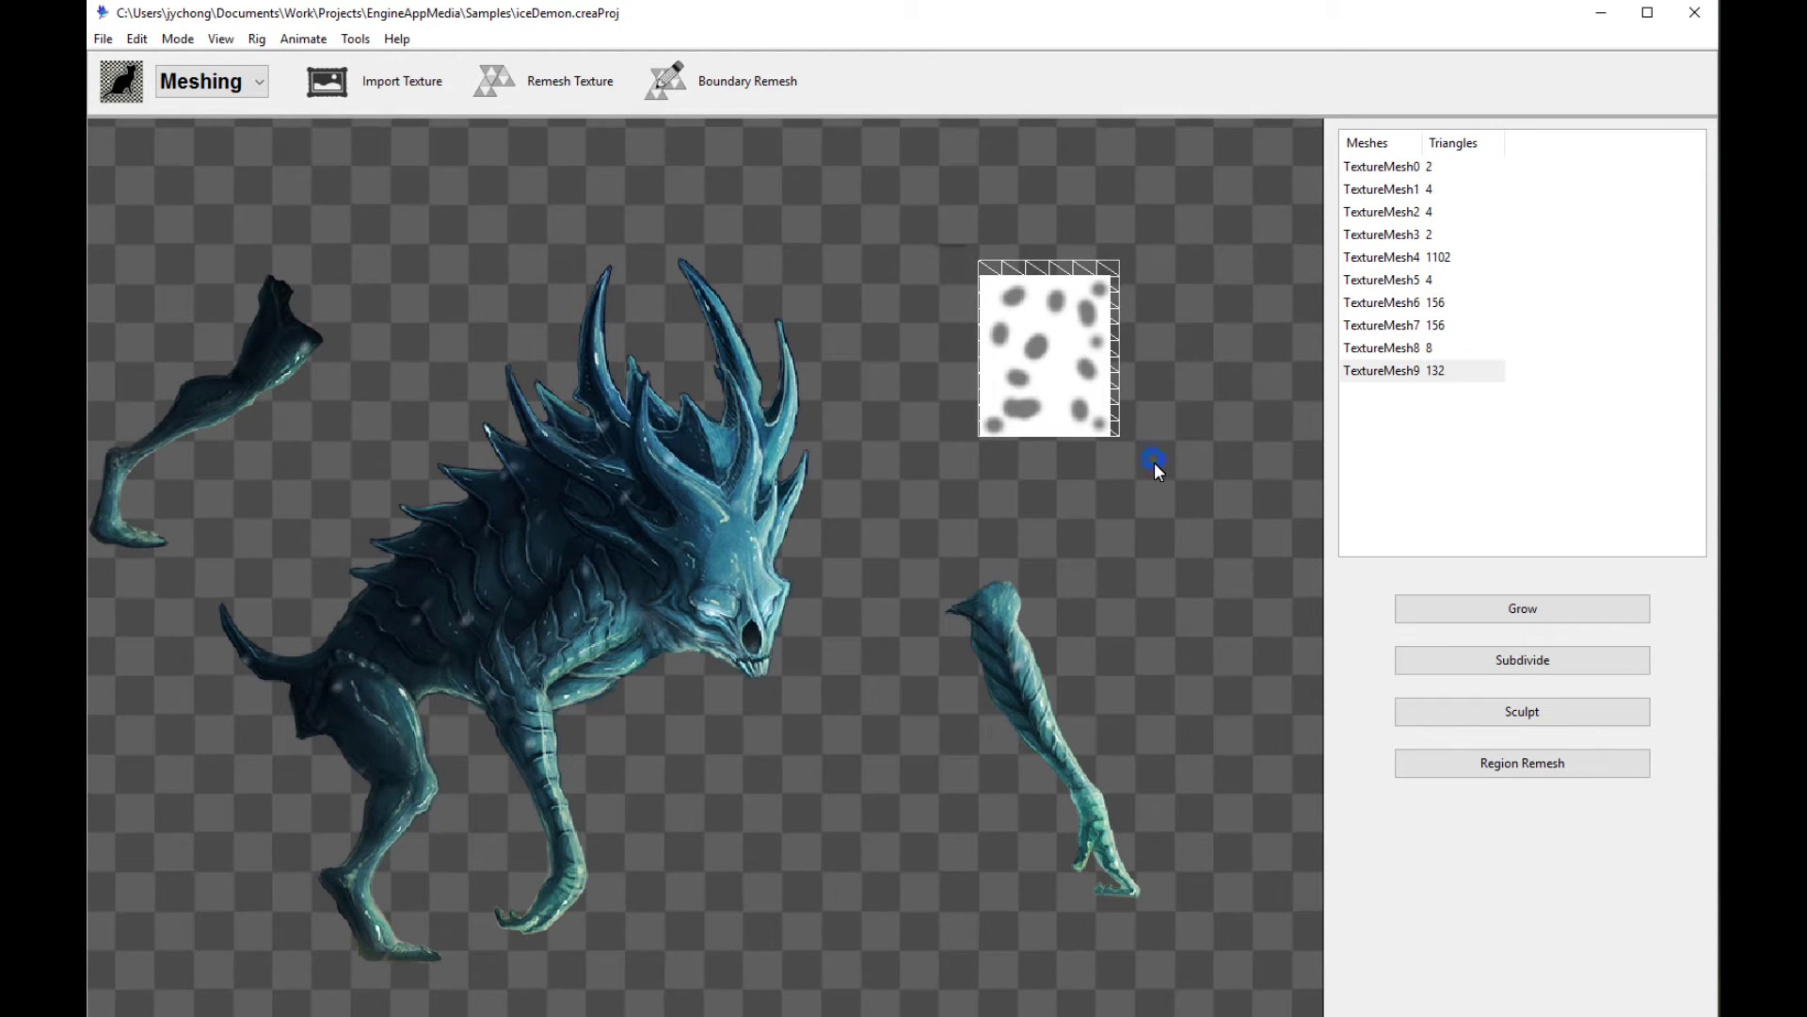
click(761, 523)
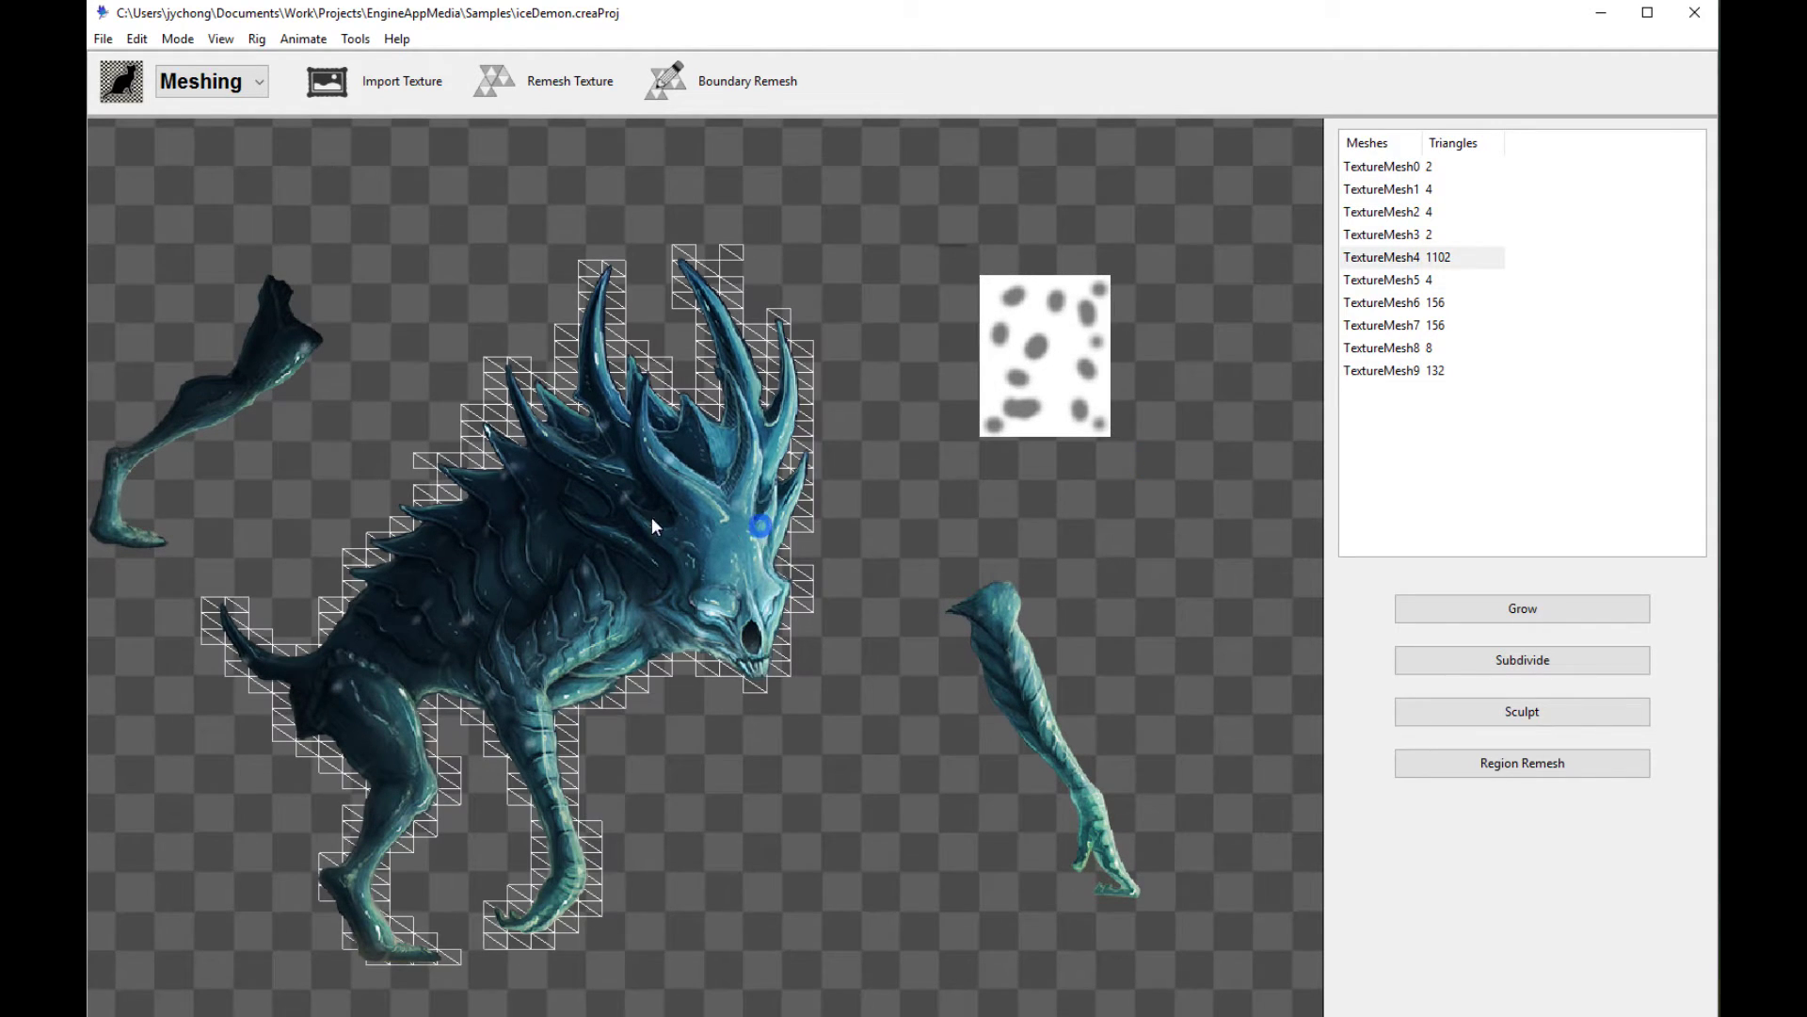
click(271, 309)
click(751, 466)
click(987, 620)
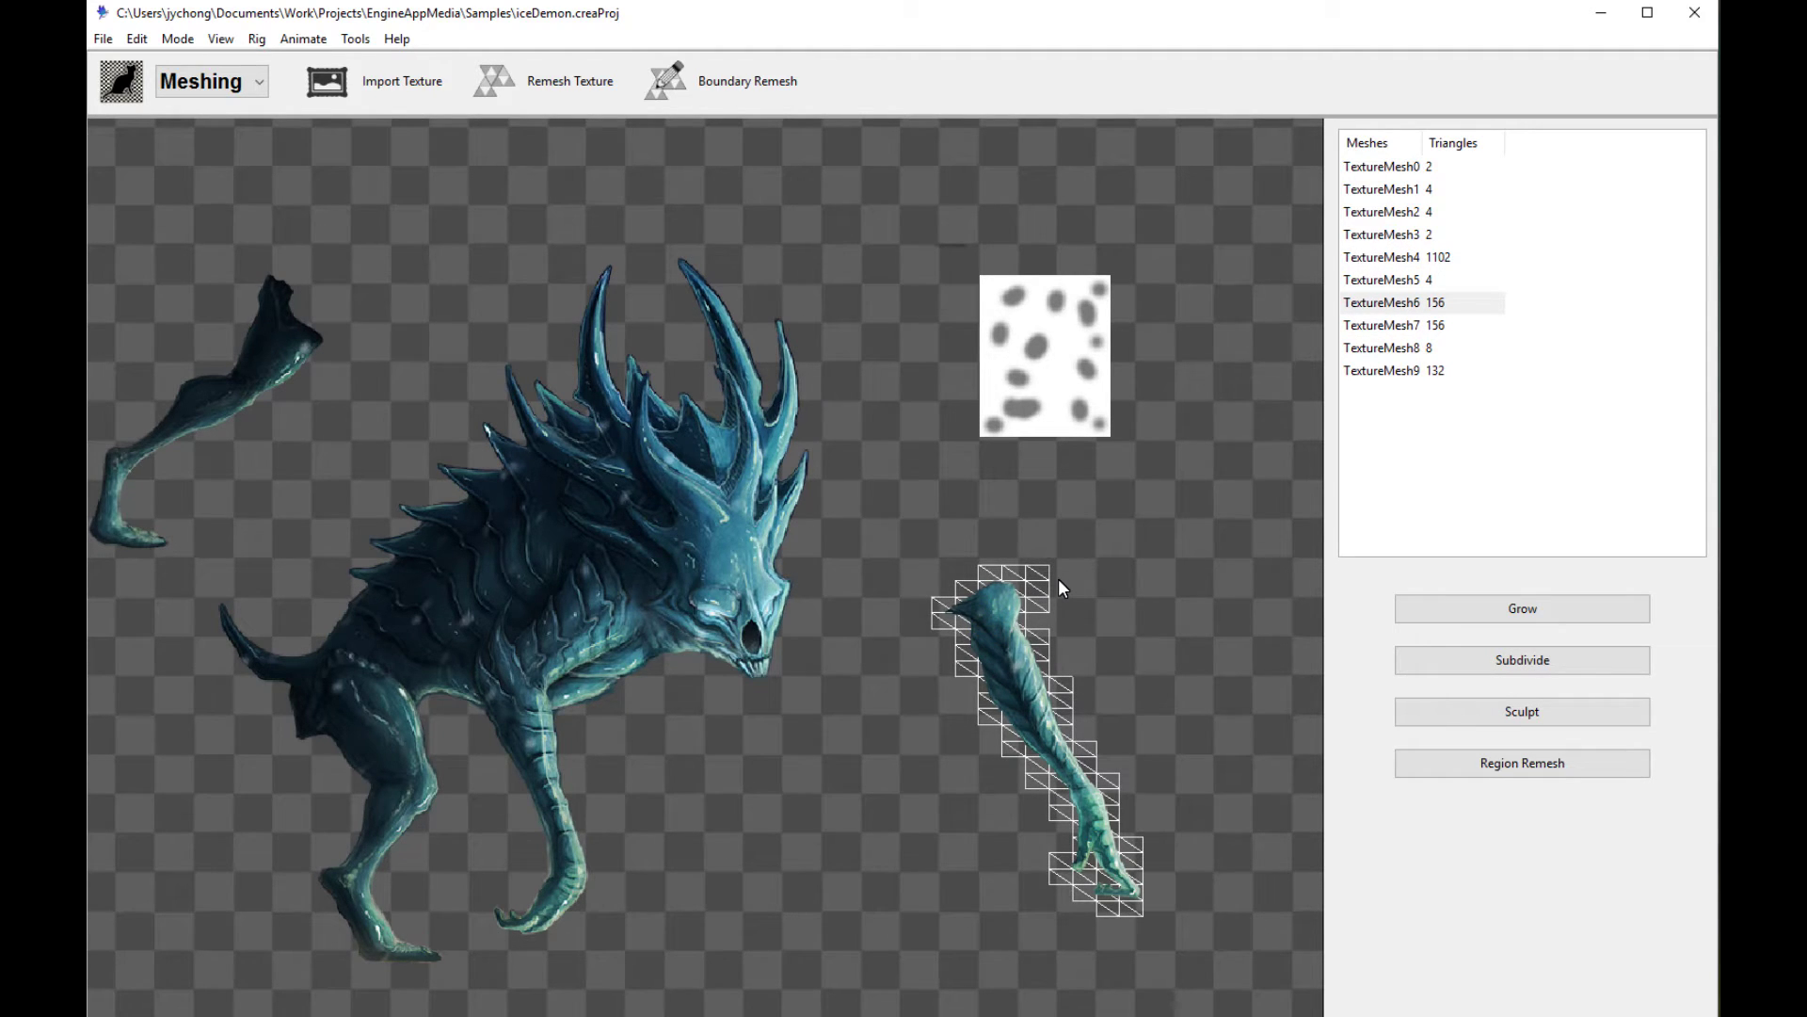
click(709, 584)
click(245, 393)
click(730, 486)
click(1003, 637)
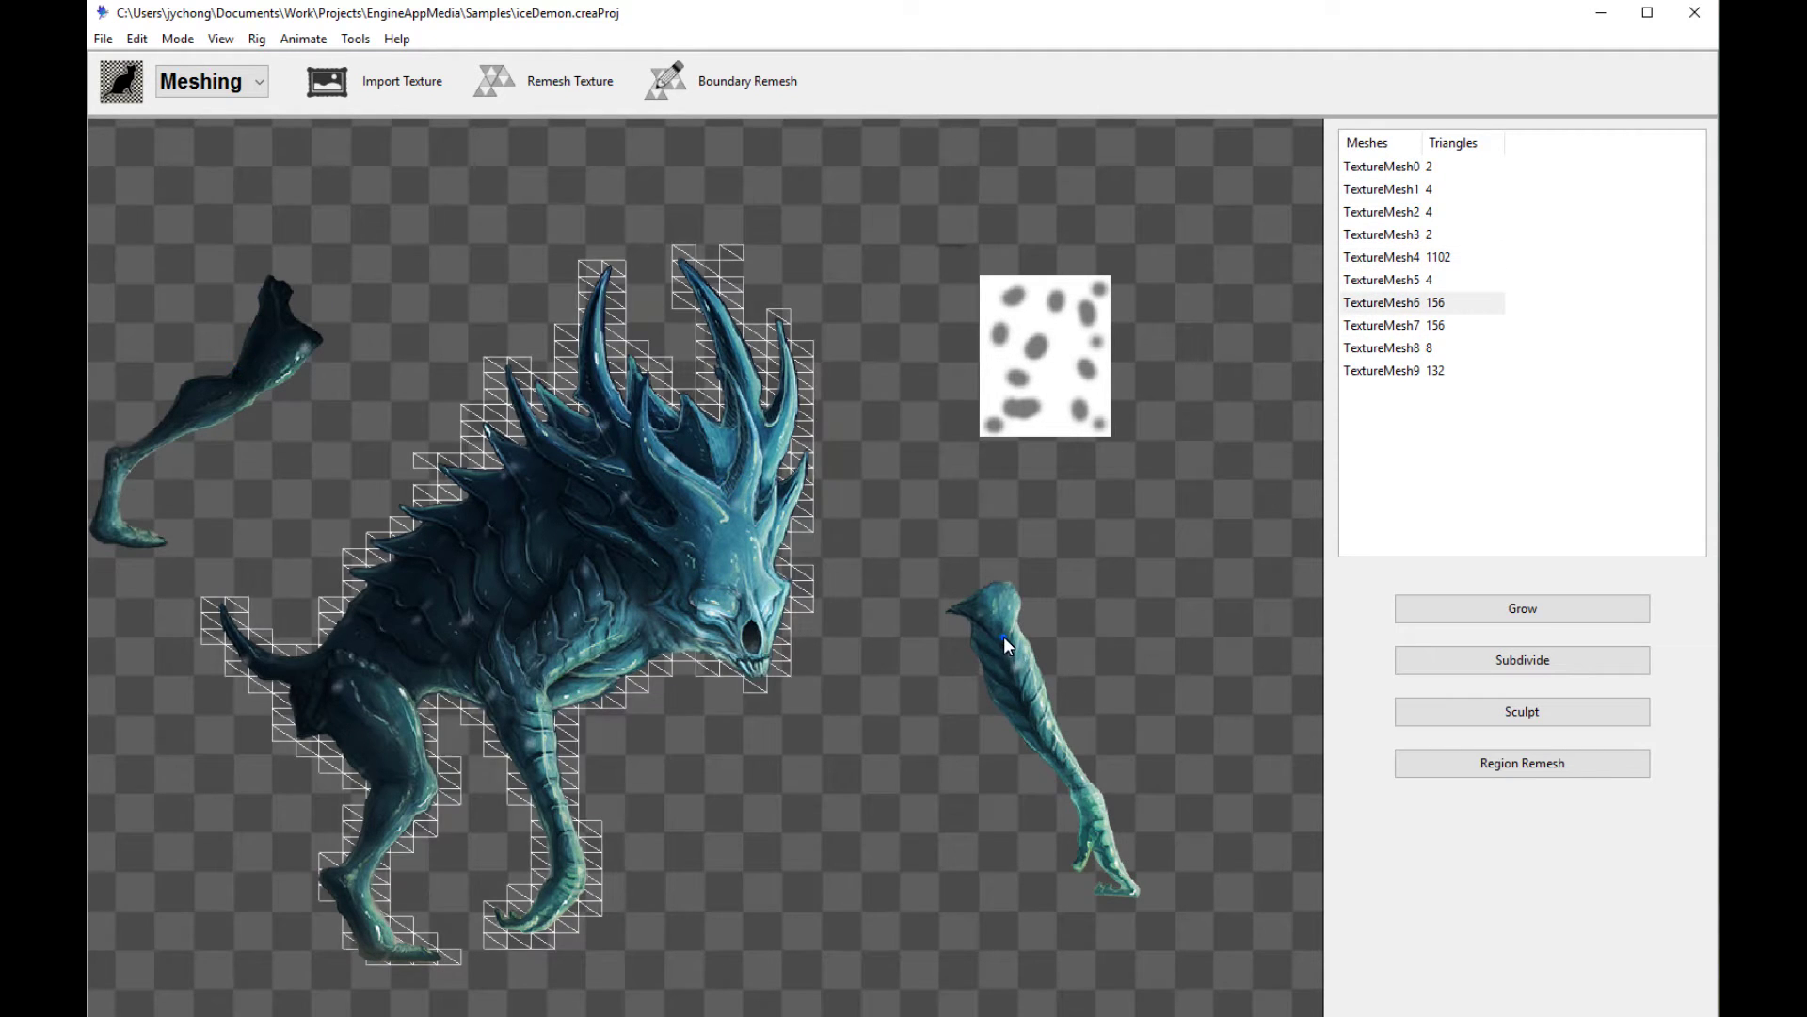
Inspect the spotted placeholder texture mesh up close, comparing it with the demon's body and front leg
scroll(1090, 588, up, 3)
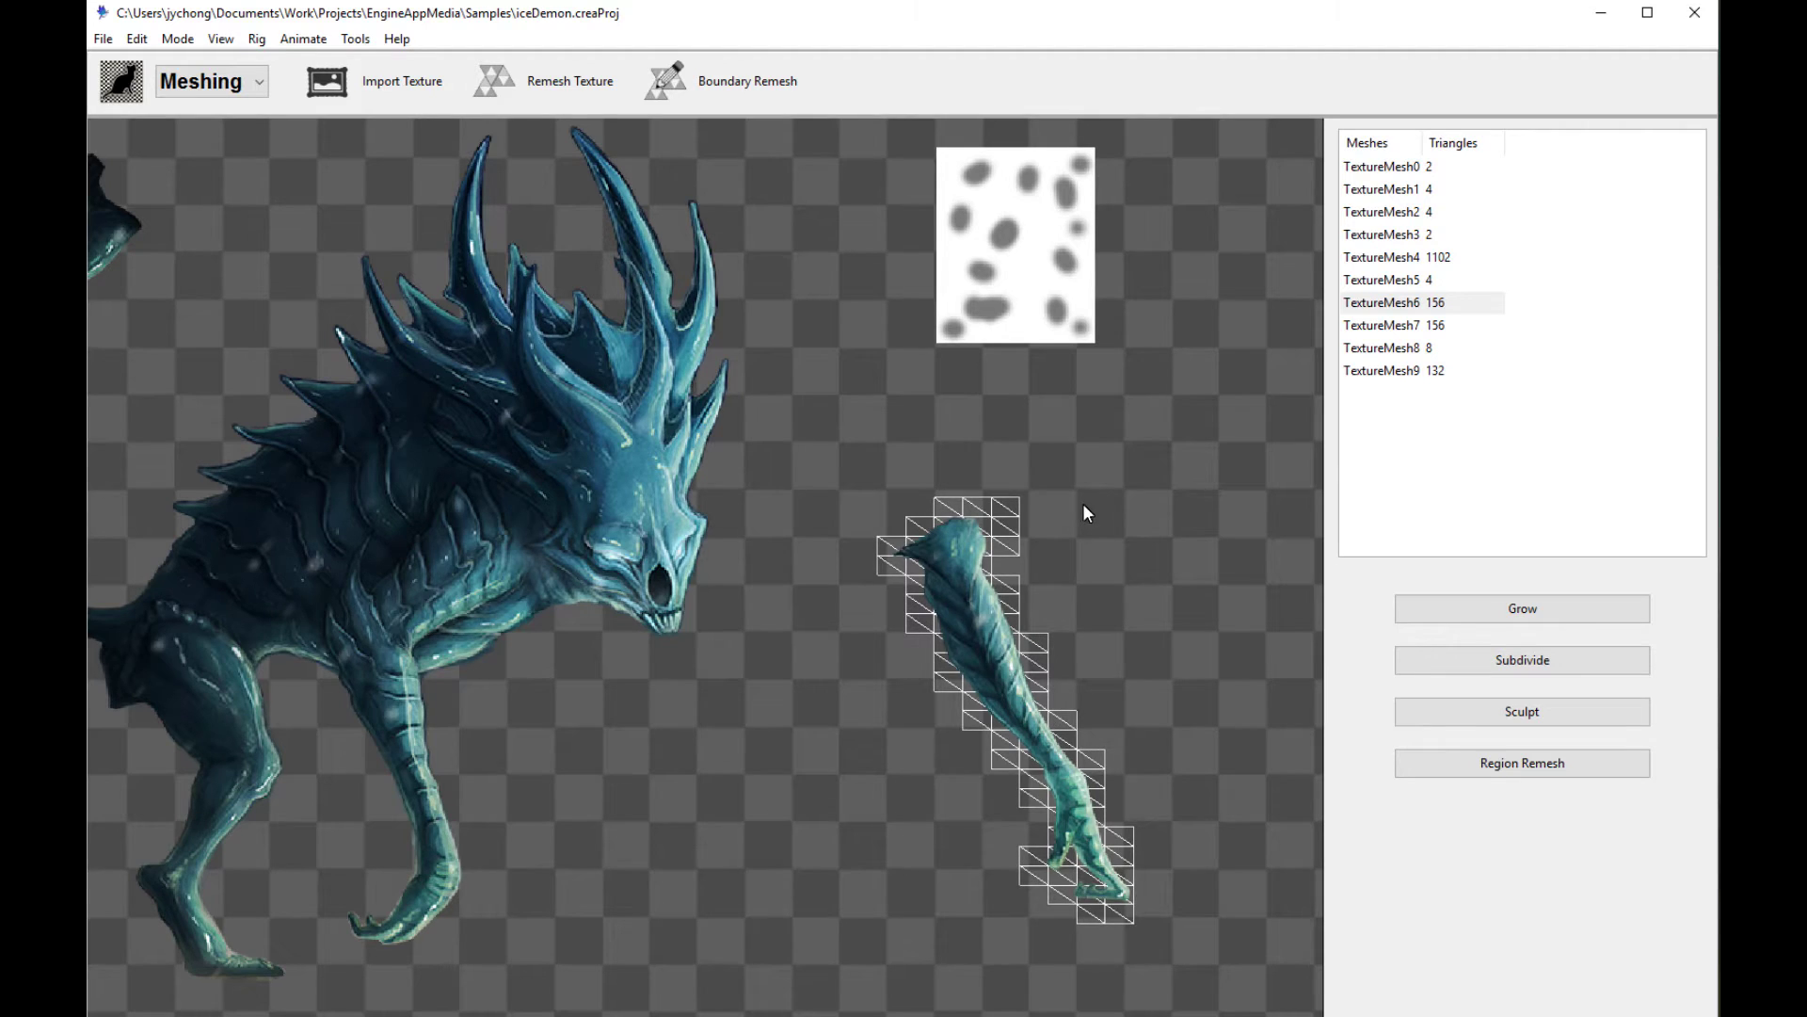
drag(1082, 508, 1059, 574)
click(998, 372)
drag(1099, 345, 1068, 414)
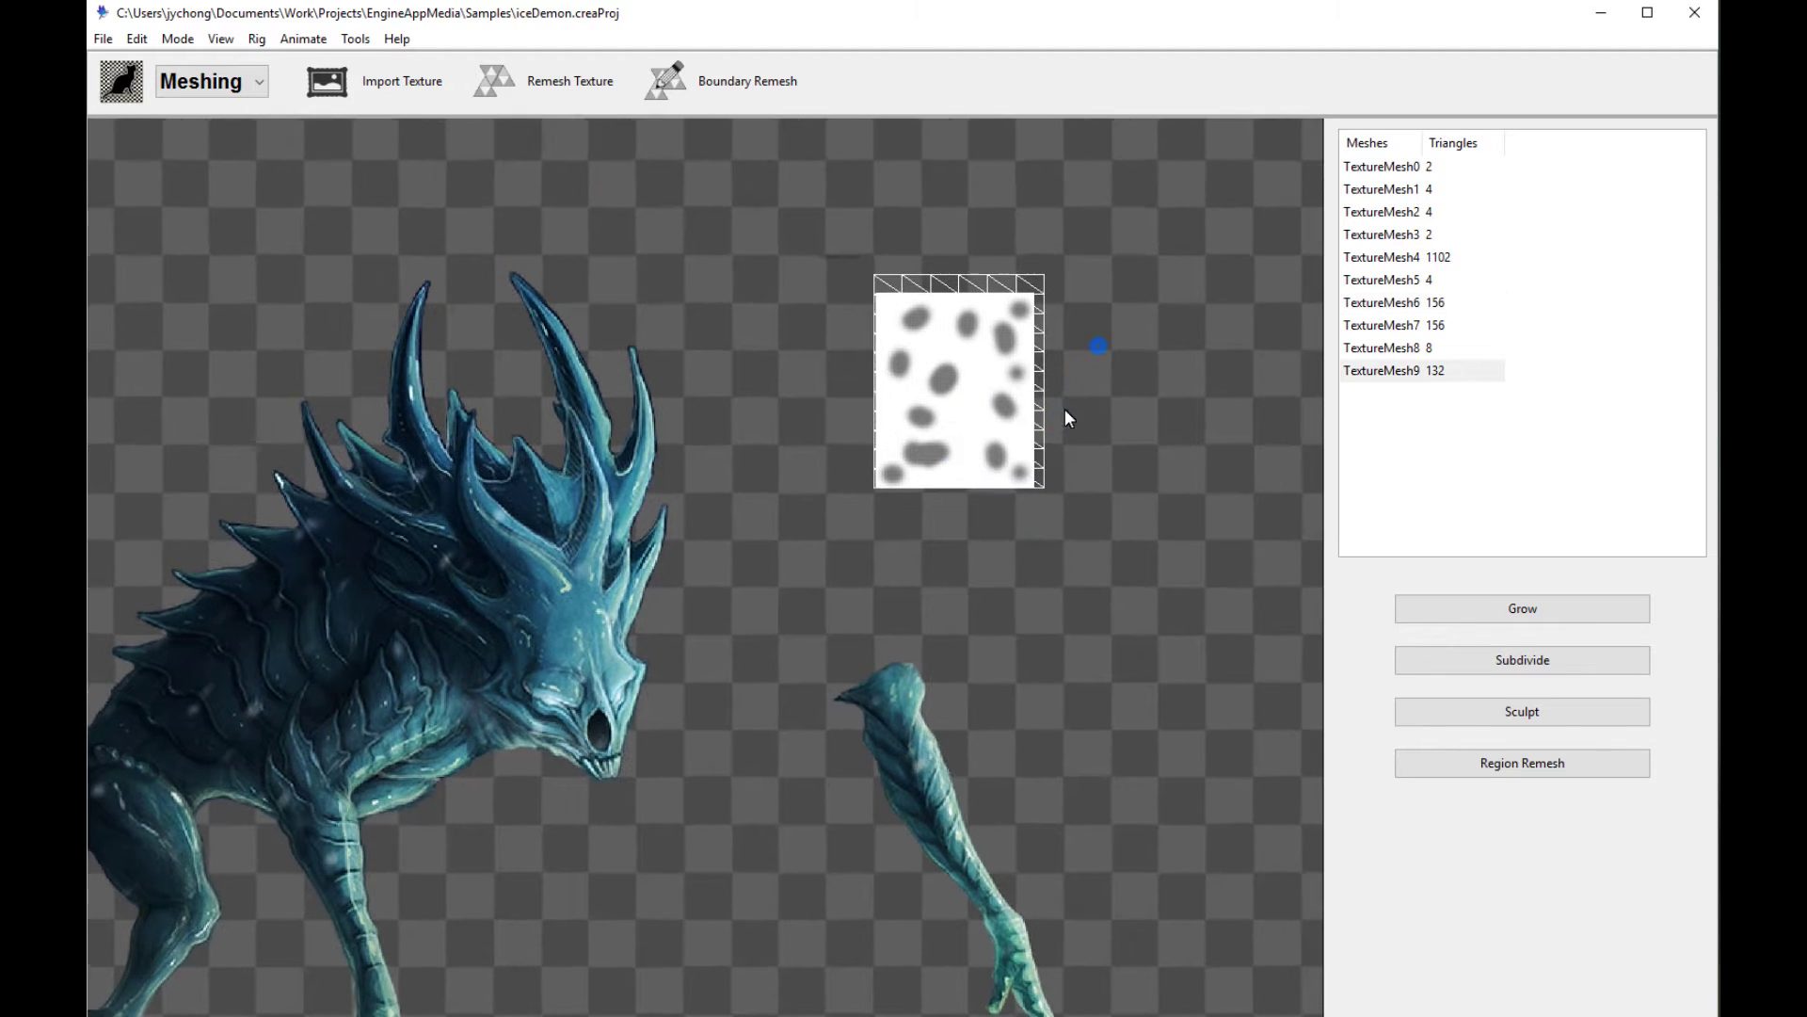
scroll(1074, 420, up, 1)
scroll(1080, 425, up, 1)
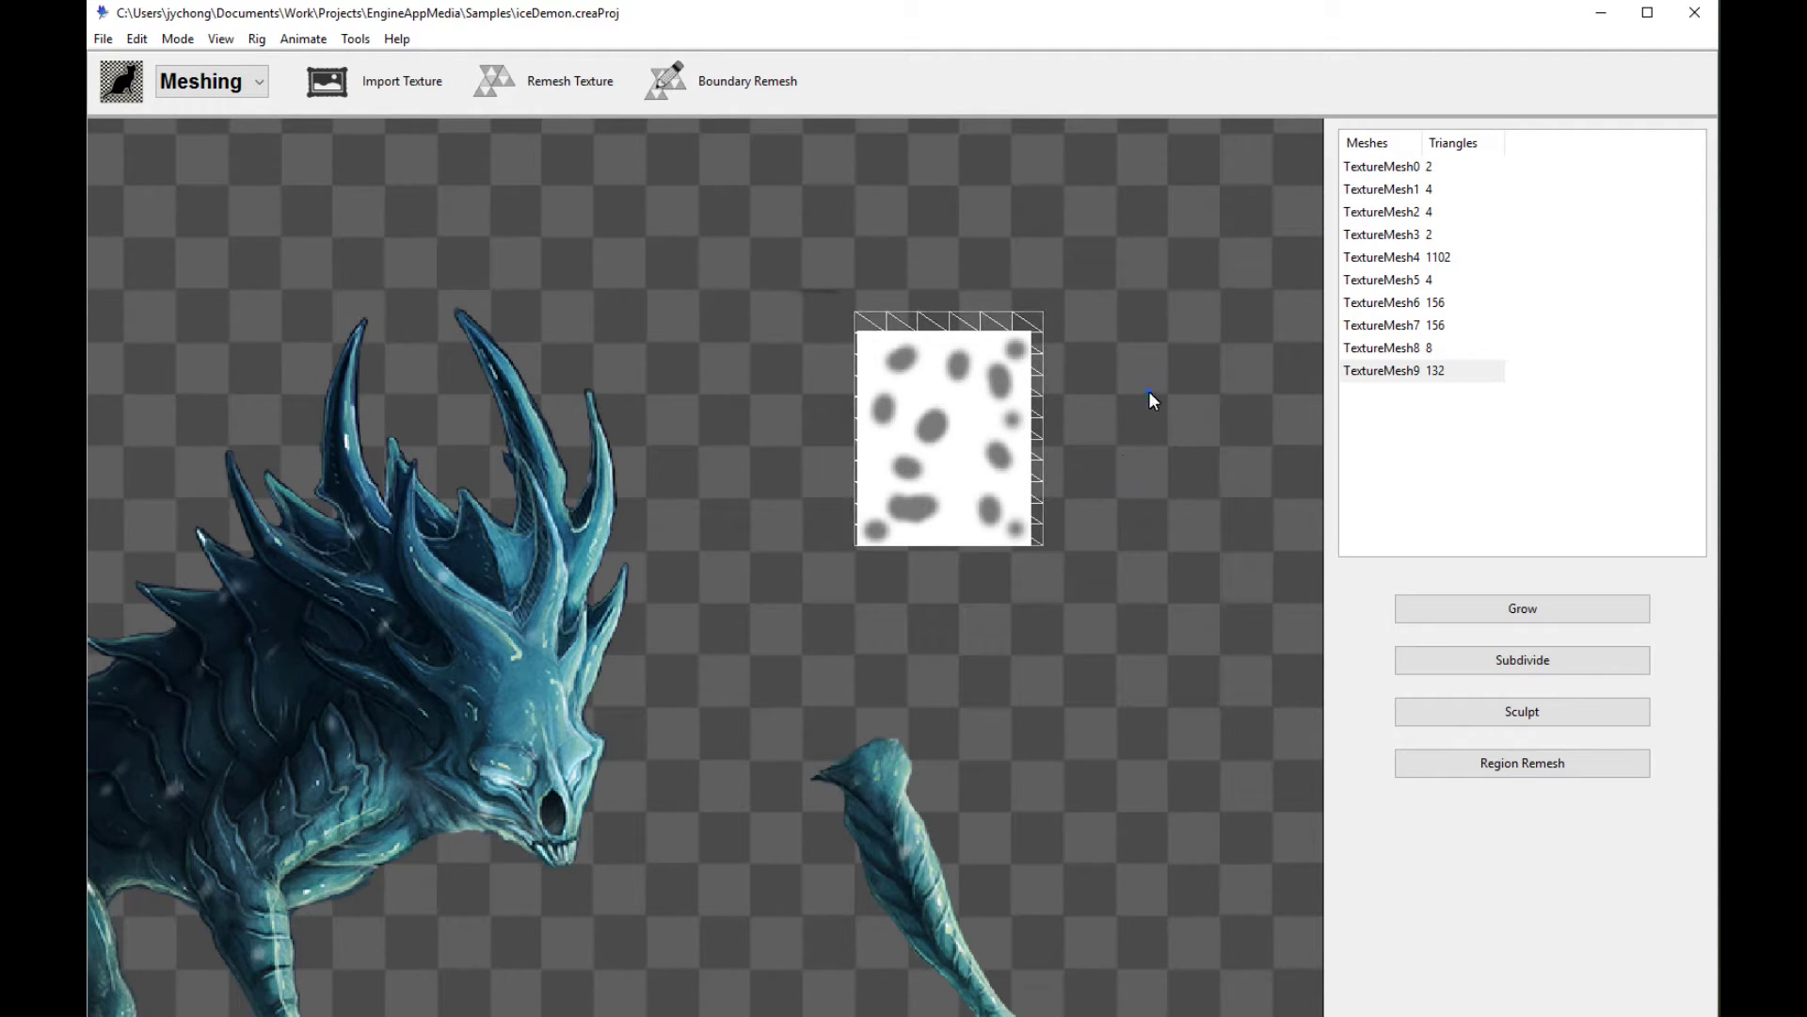
drag(1149, 392, 1026, 395)
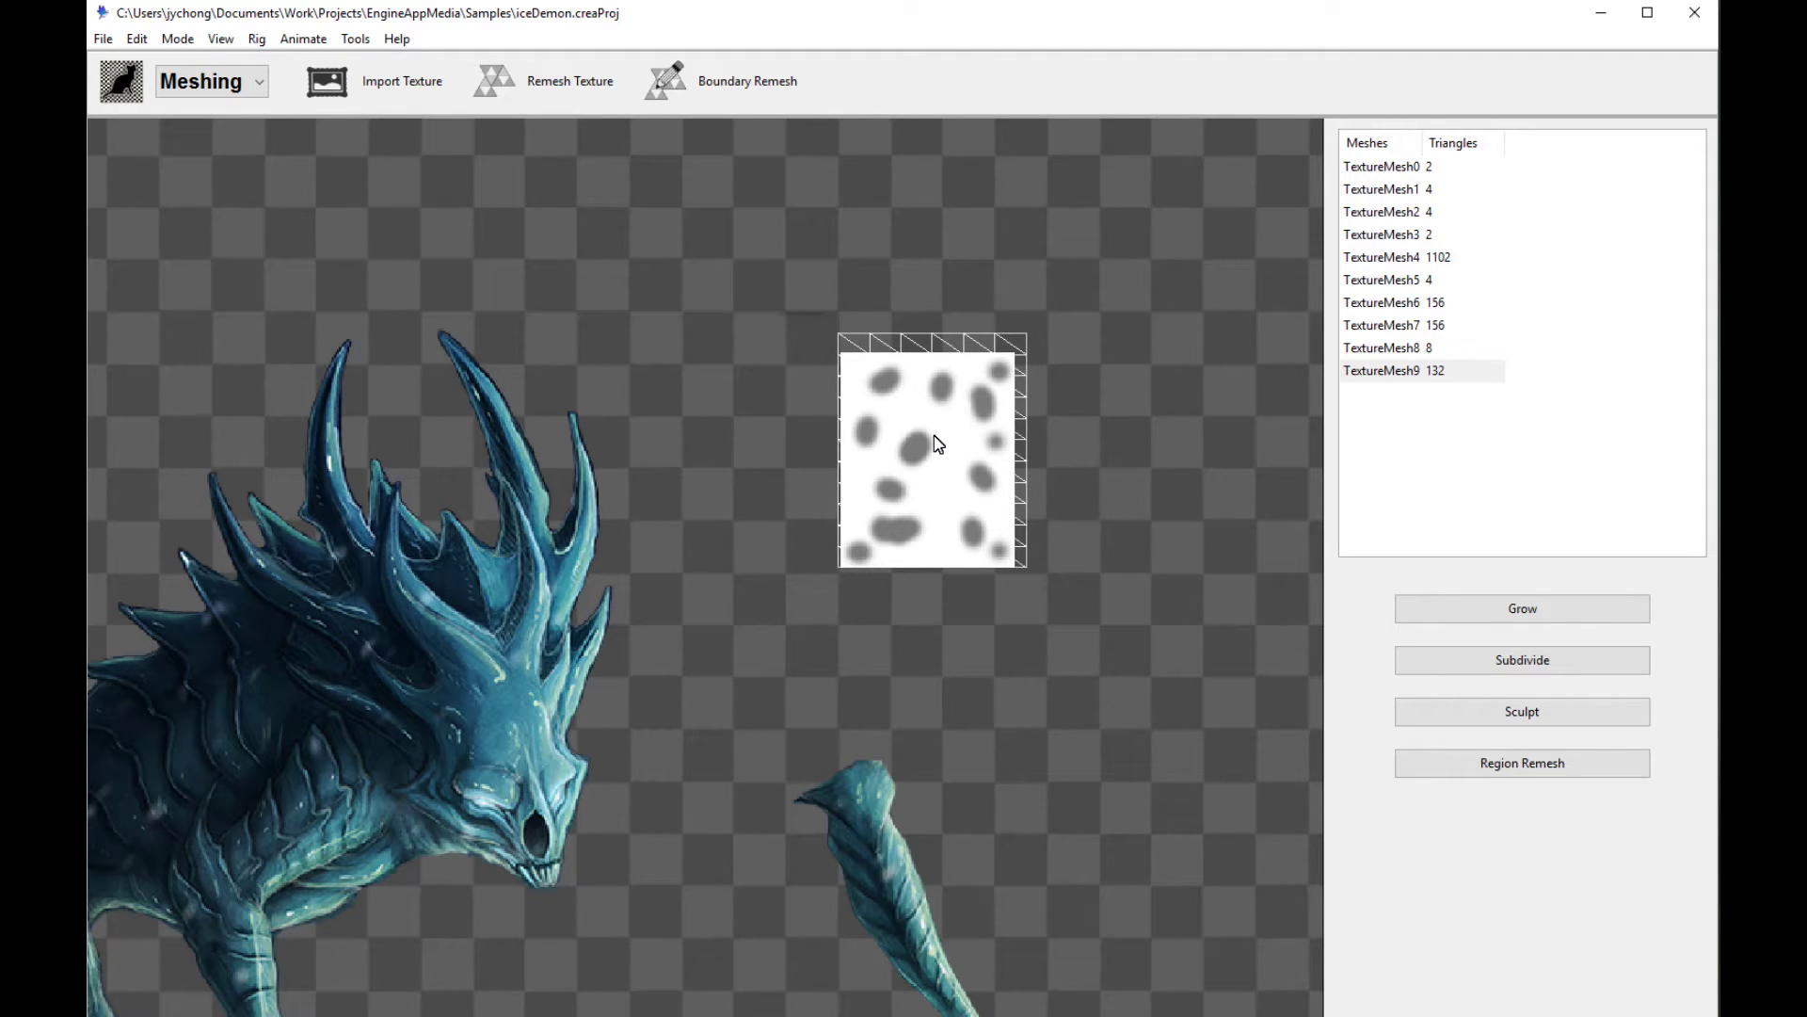
scroll(942, 444, down, 2)
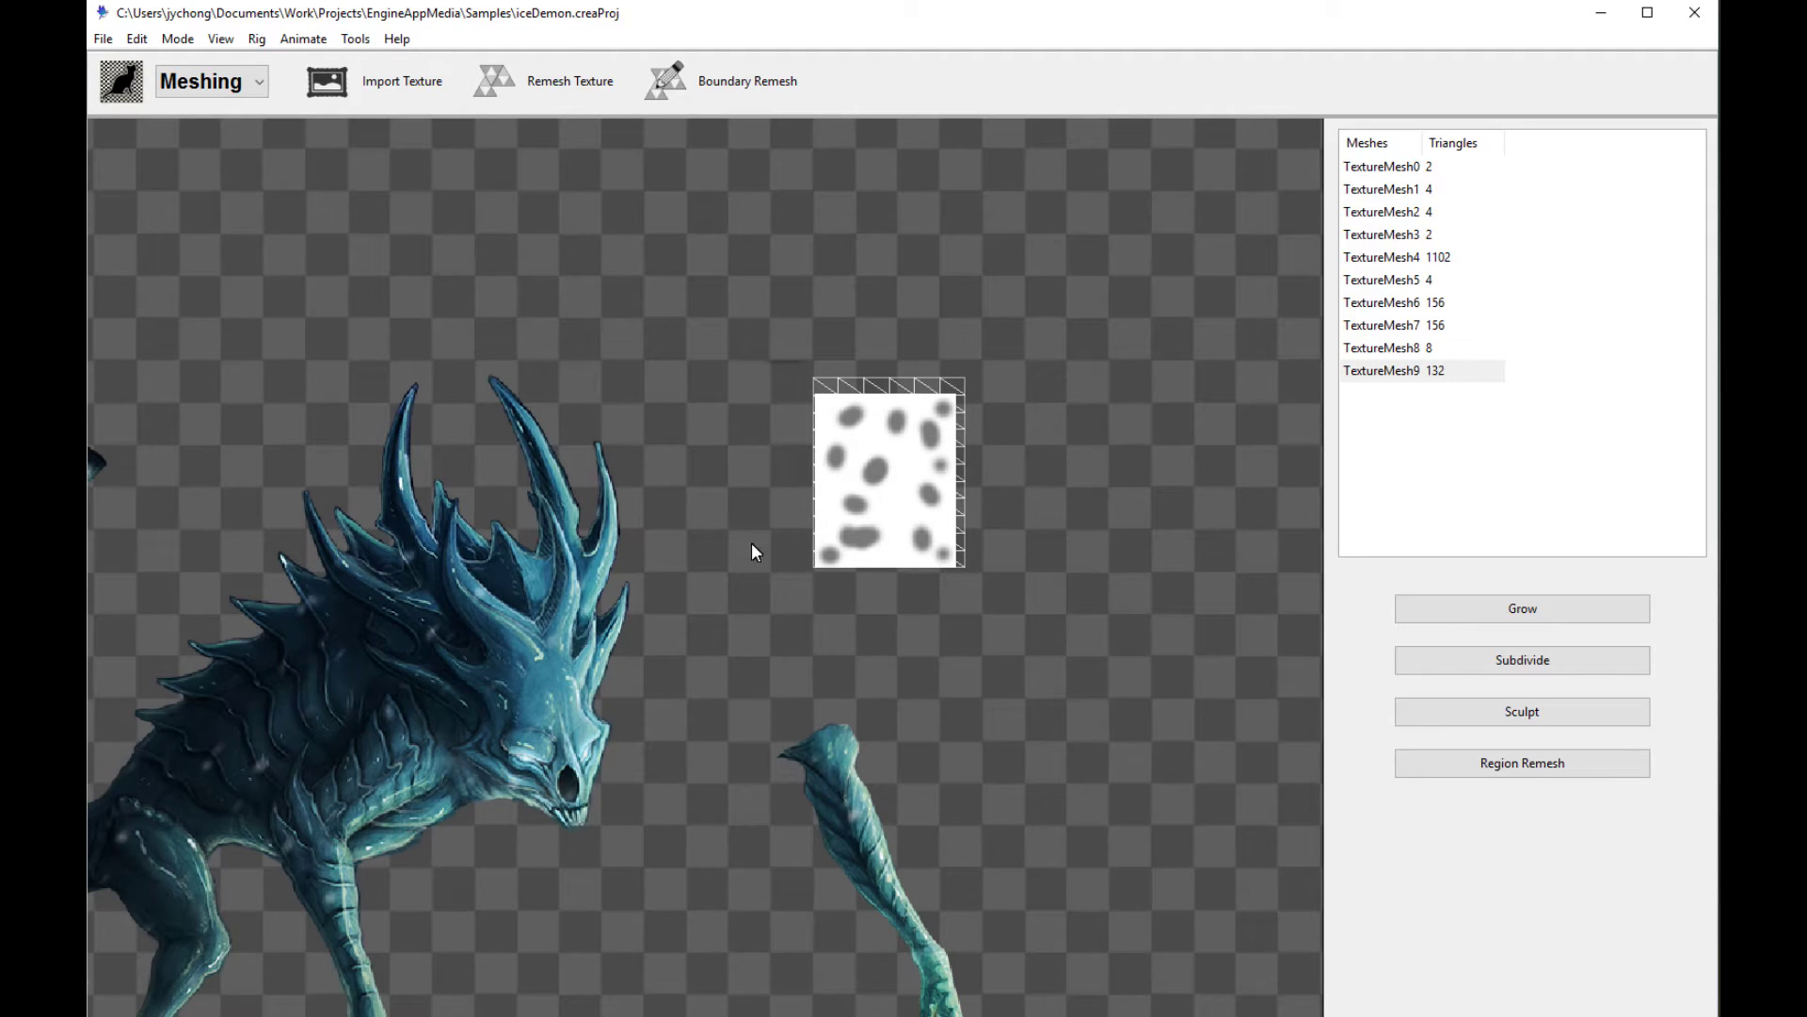
drag(887, 607, 907, 598)
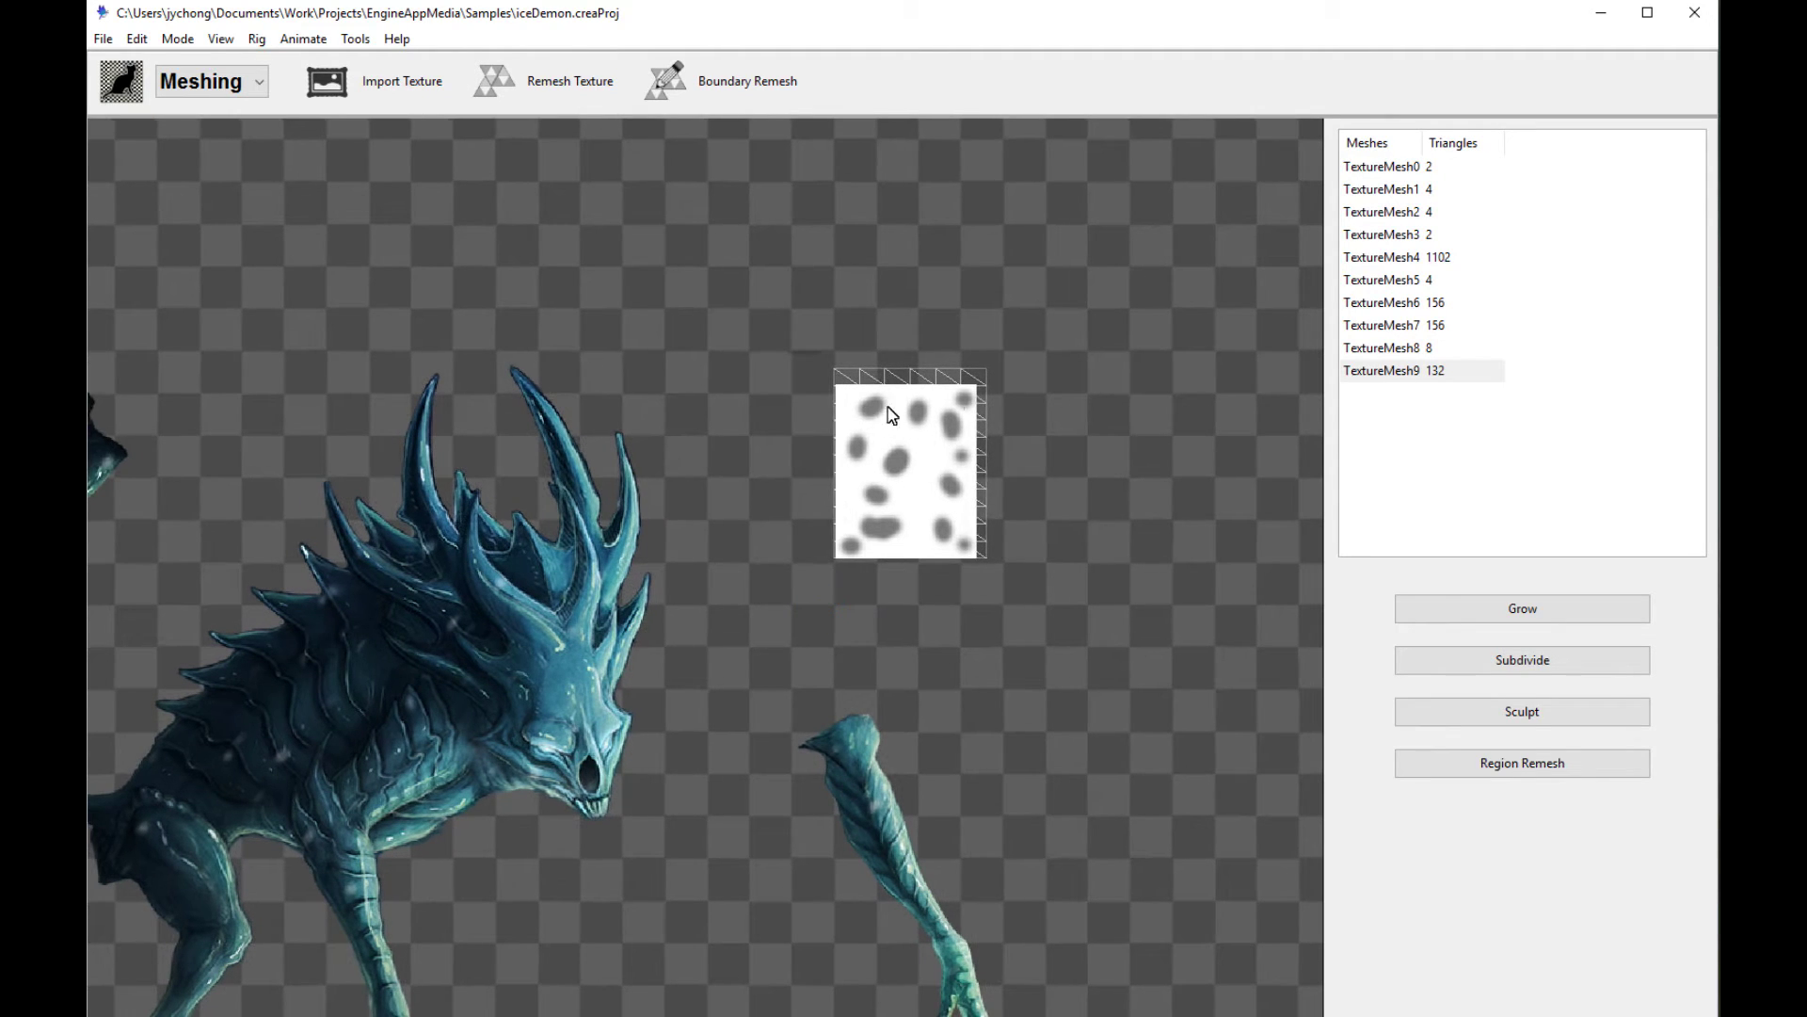
scroll(941, 528, up, 2)
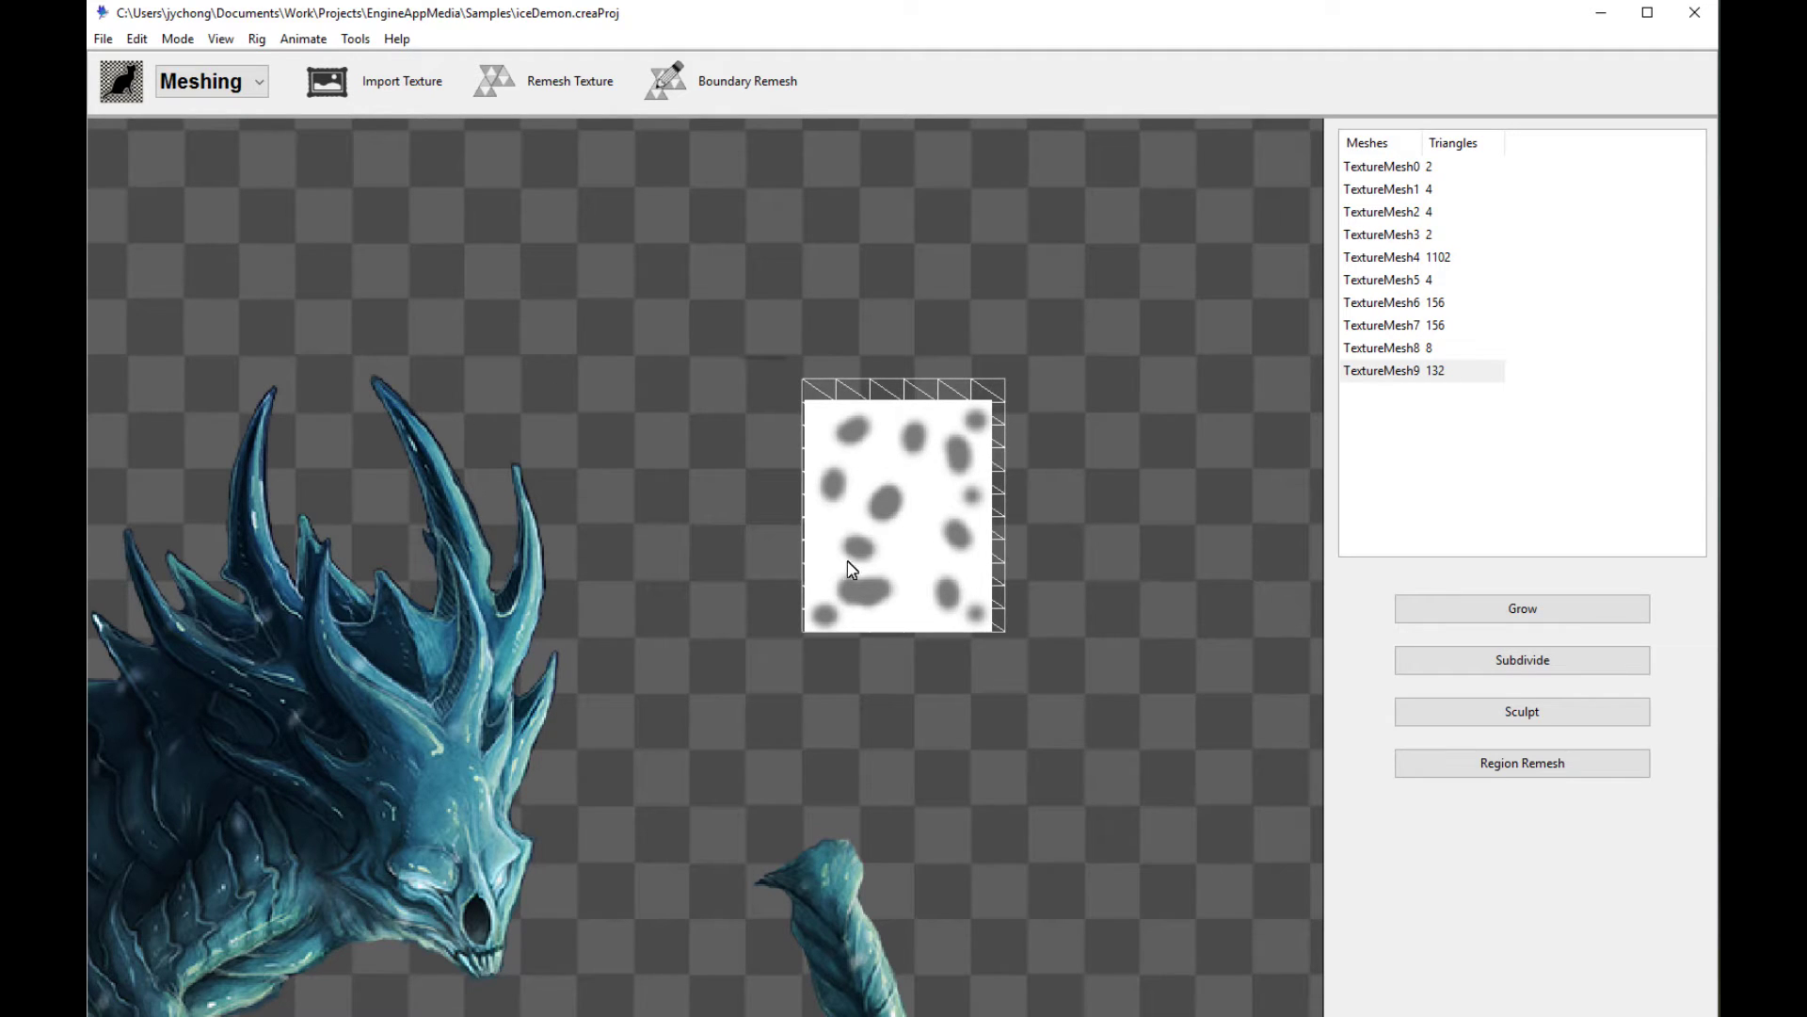
scroll(914, 556, down, 2)
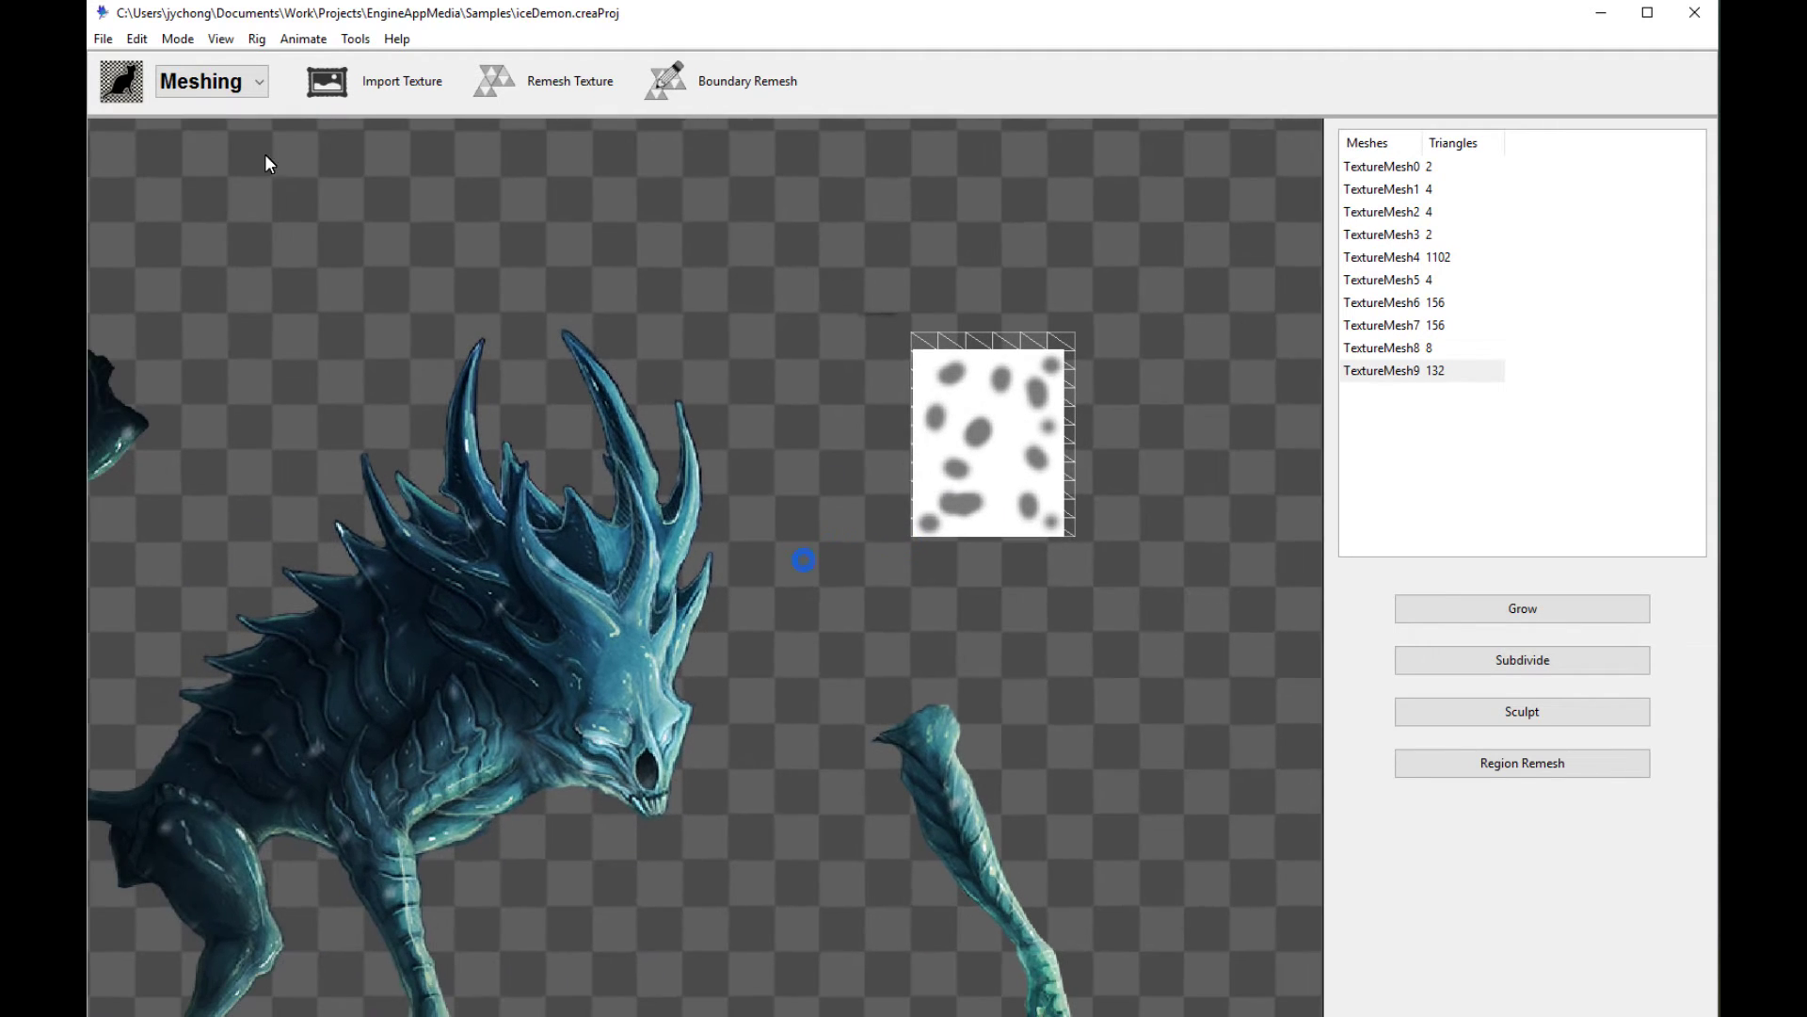
Switch the project from Meshing to Rig mode
click(256, 94)
click(250, 135)
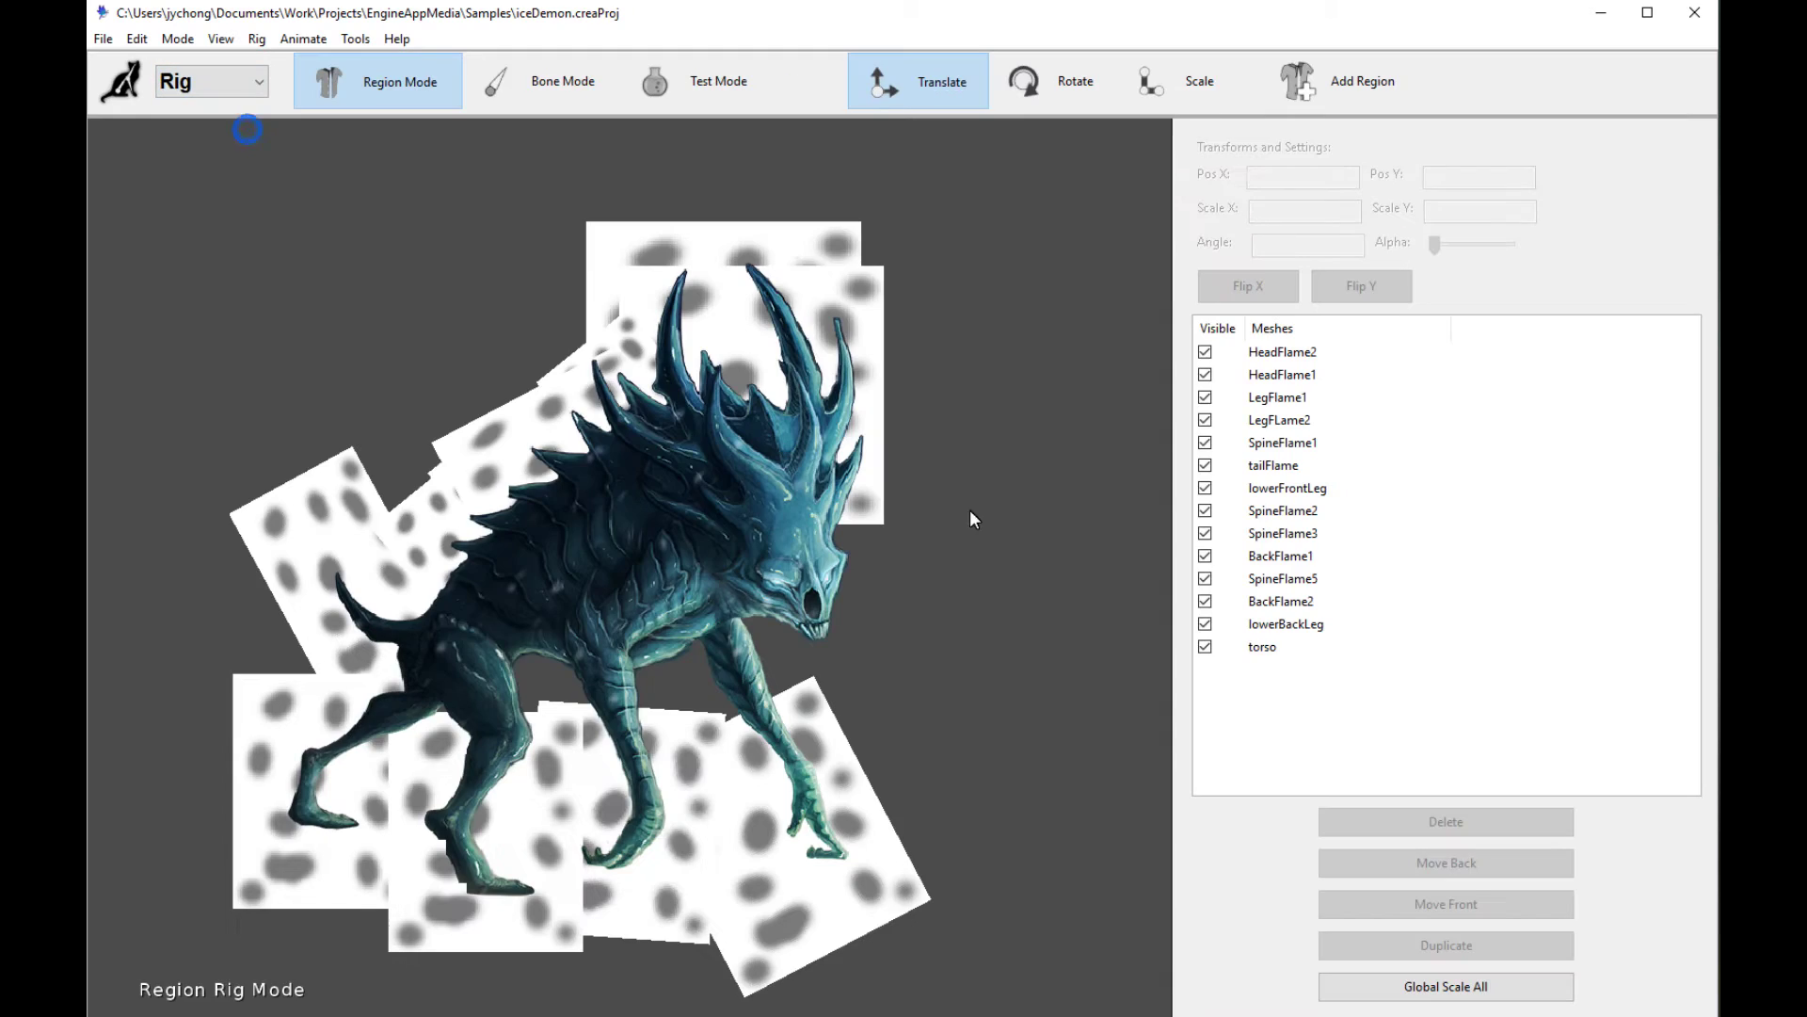
click(1007, 543)
click(377, 453)
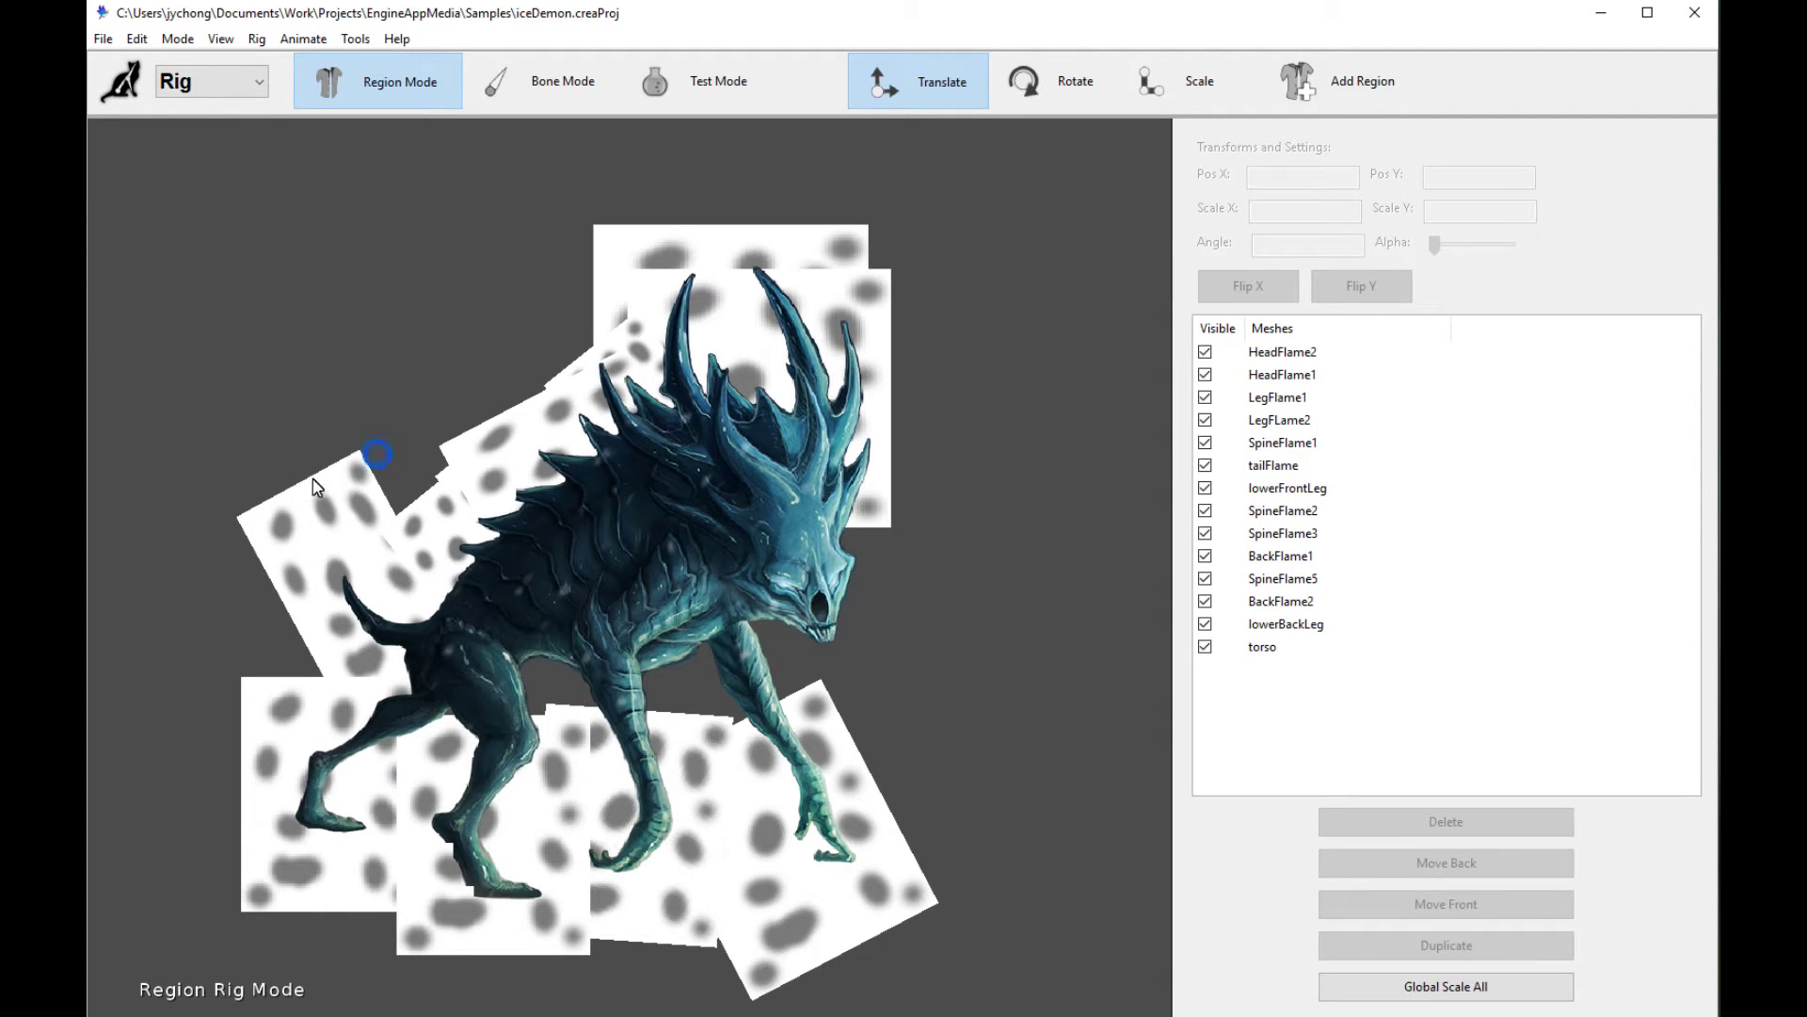
Examine the placeholder flame regions placed around the demon's legs and head
click(932, 890)
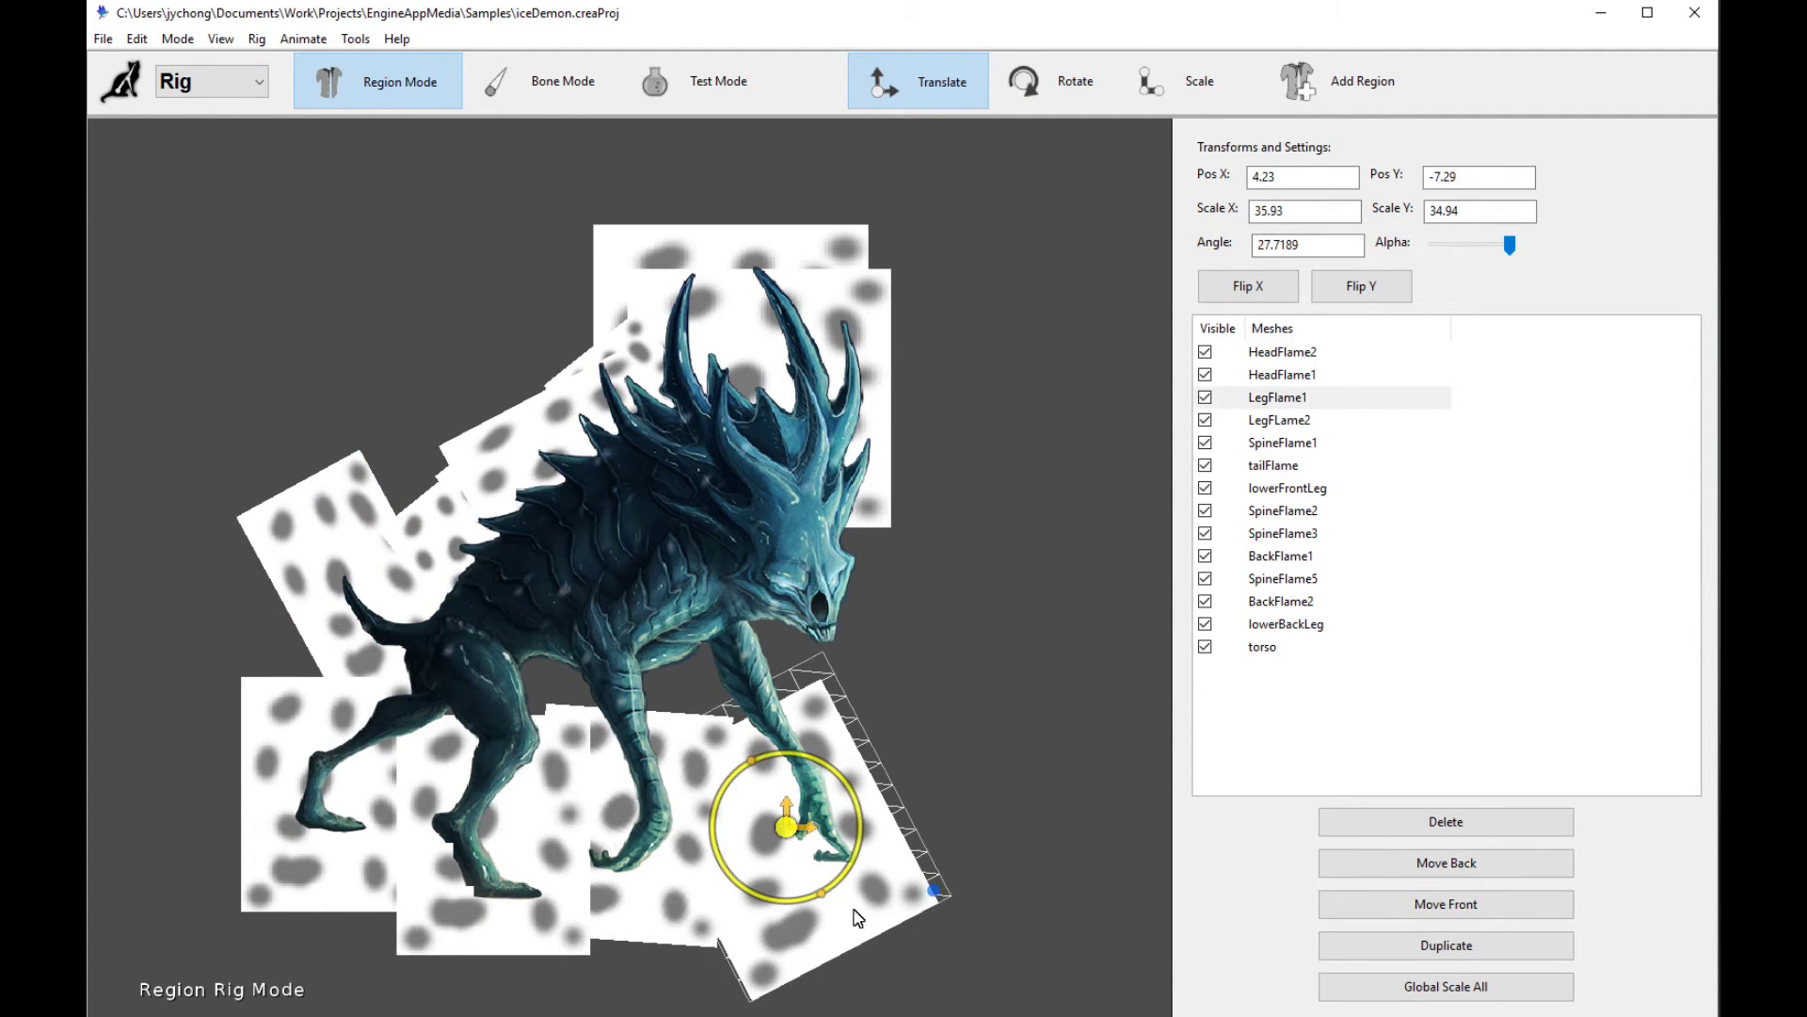
click(668, 920)
click(557, 953)
click(301, 898)
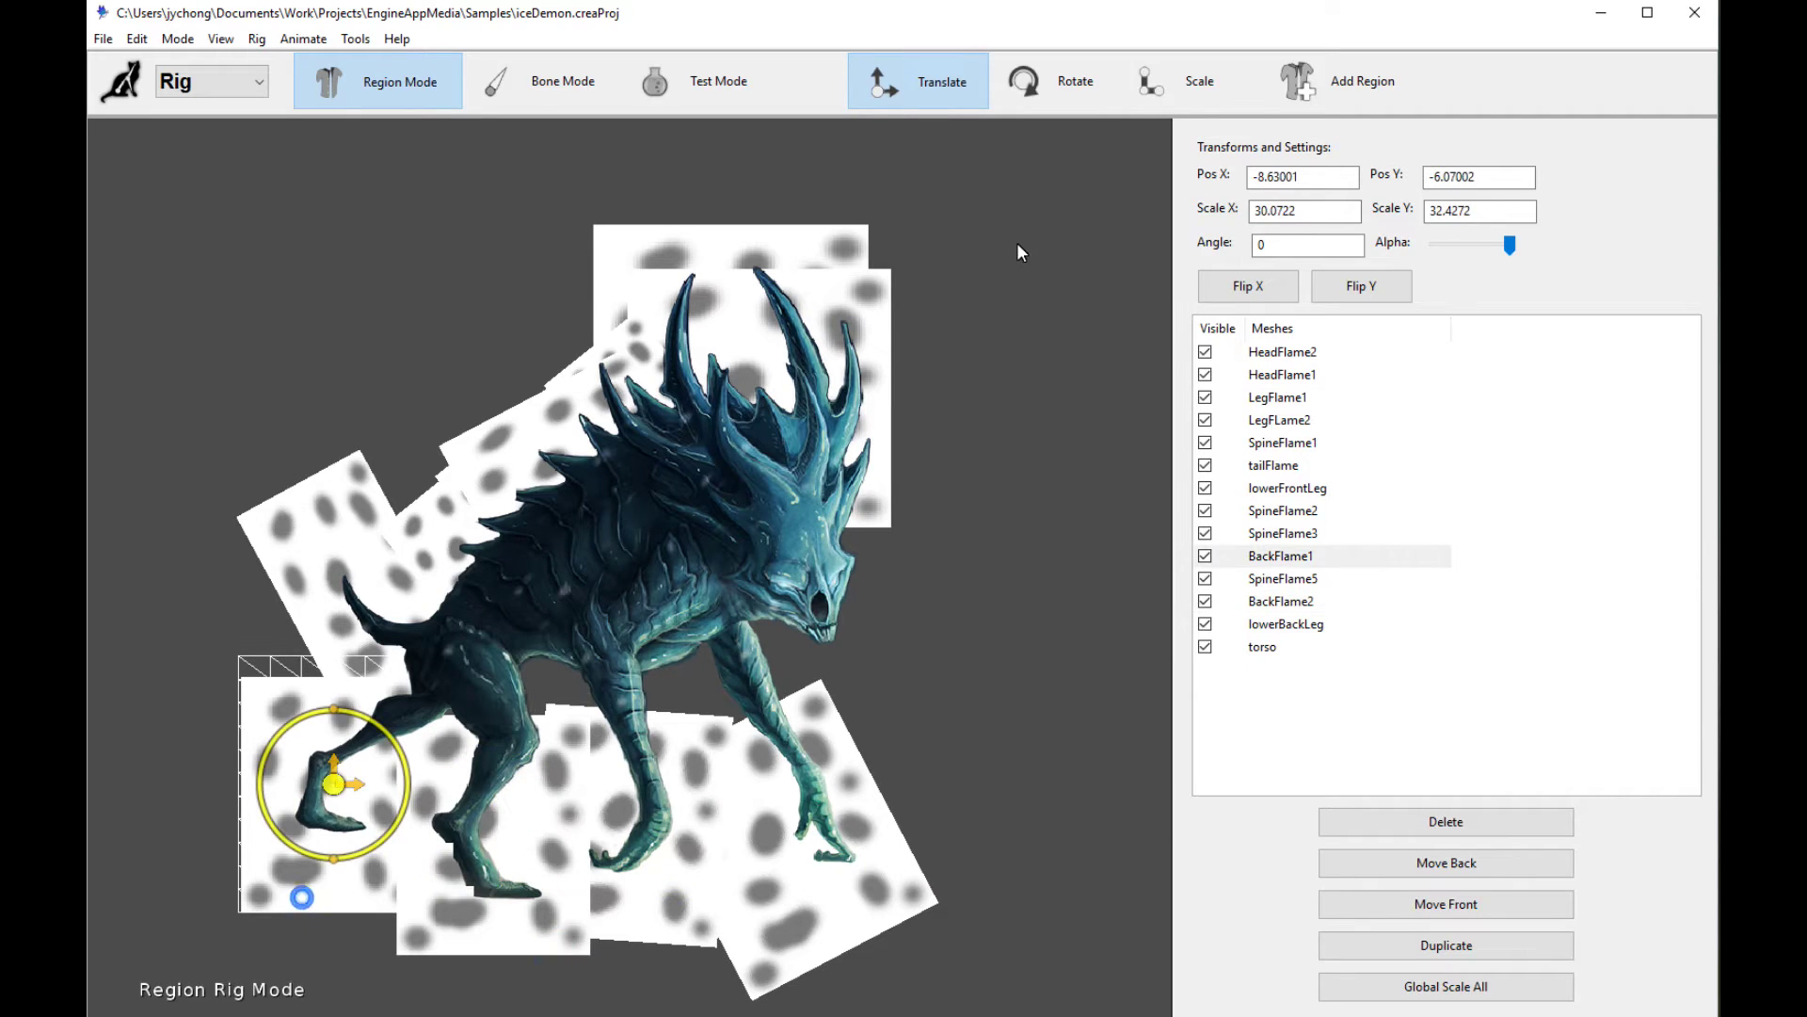
click(885, 280)
click(789, 228)
click(1038, 443)
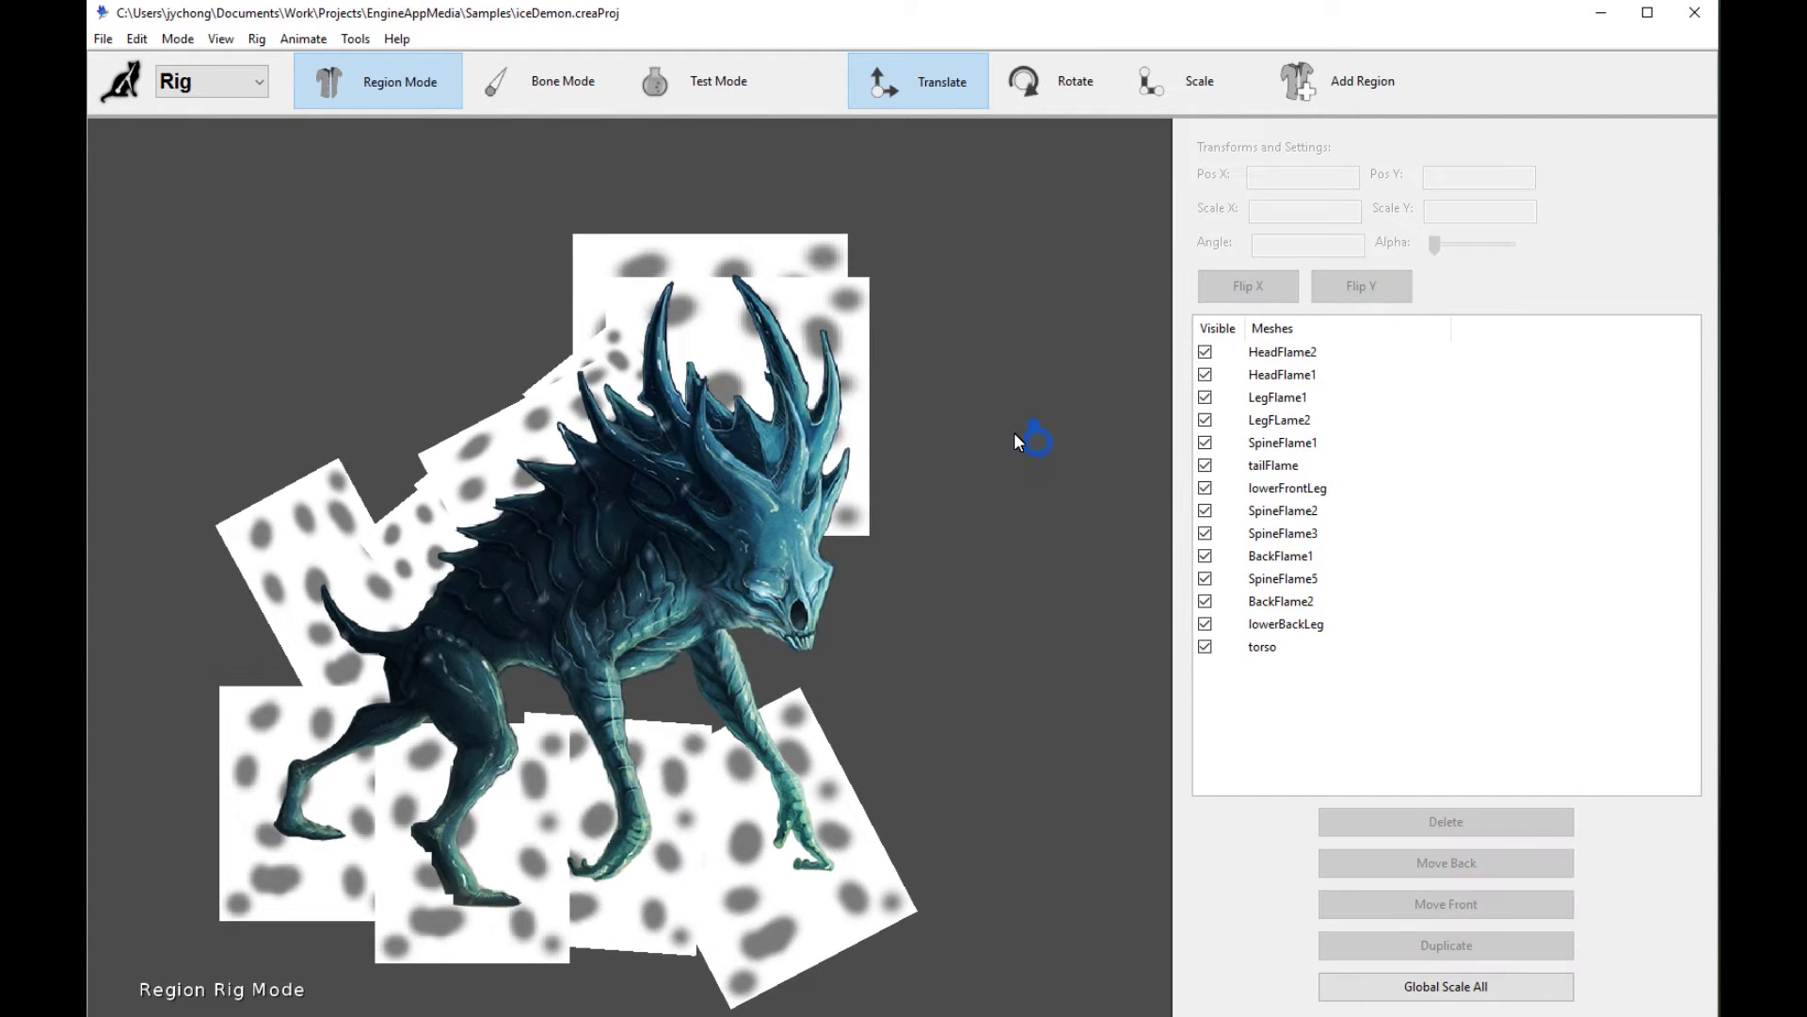
scroll(1014, 433, down, 2)
scroll(1007, 452, up, 3)
drag(982, 516, 988, 485)
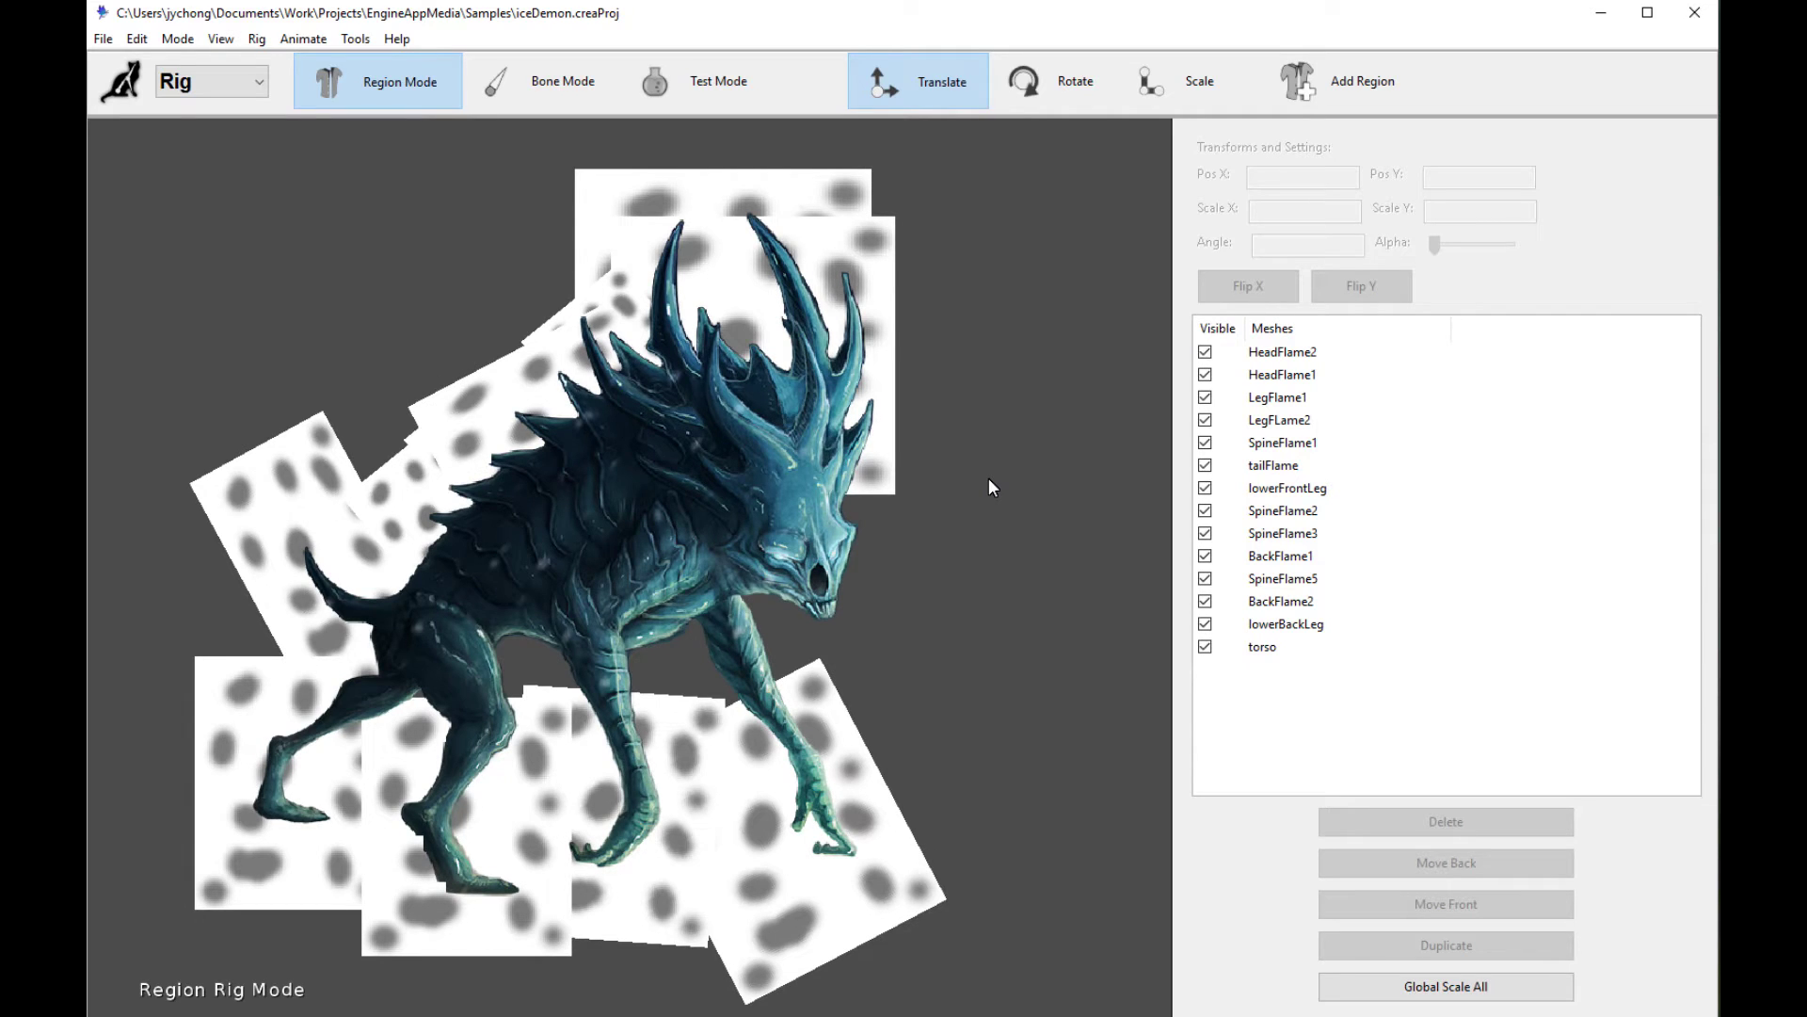
click(893, 868)
scroll(922, 647, down, 2)
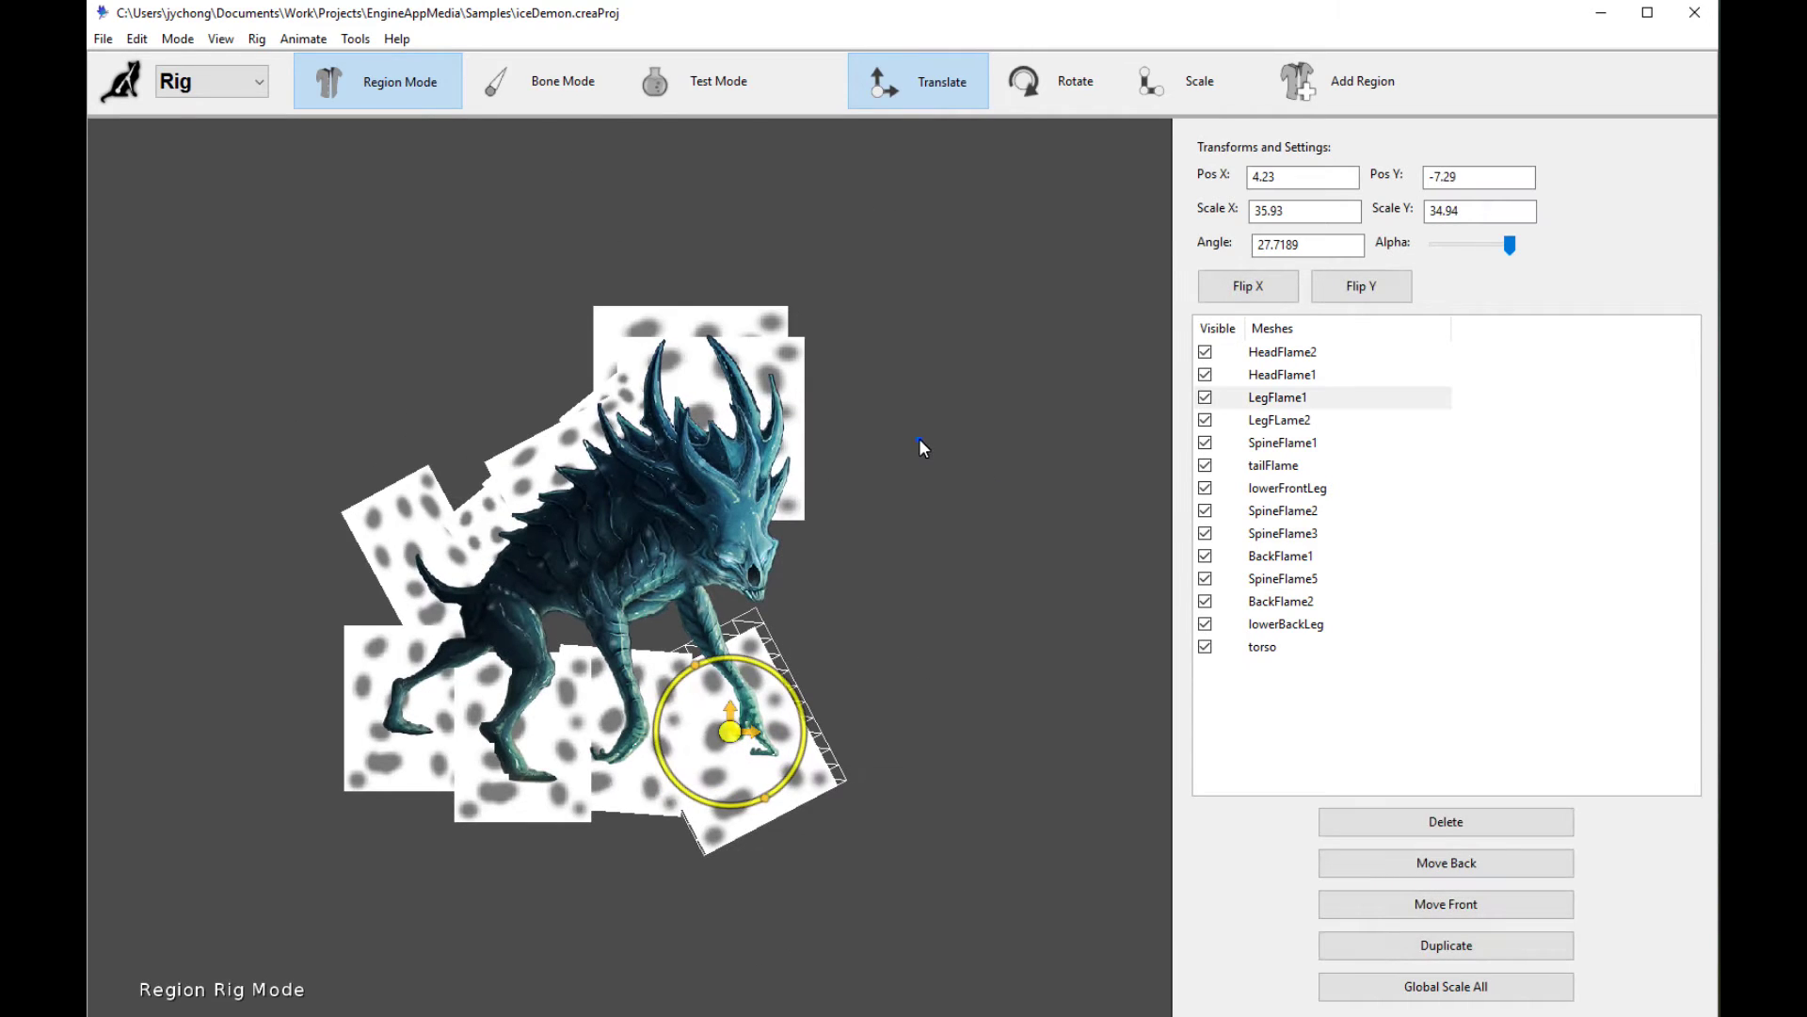
Open Swap Image Preview for the rig and place its window in the empty area below the character
click(256, 38)
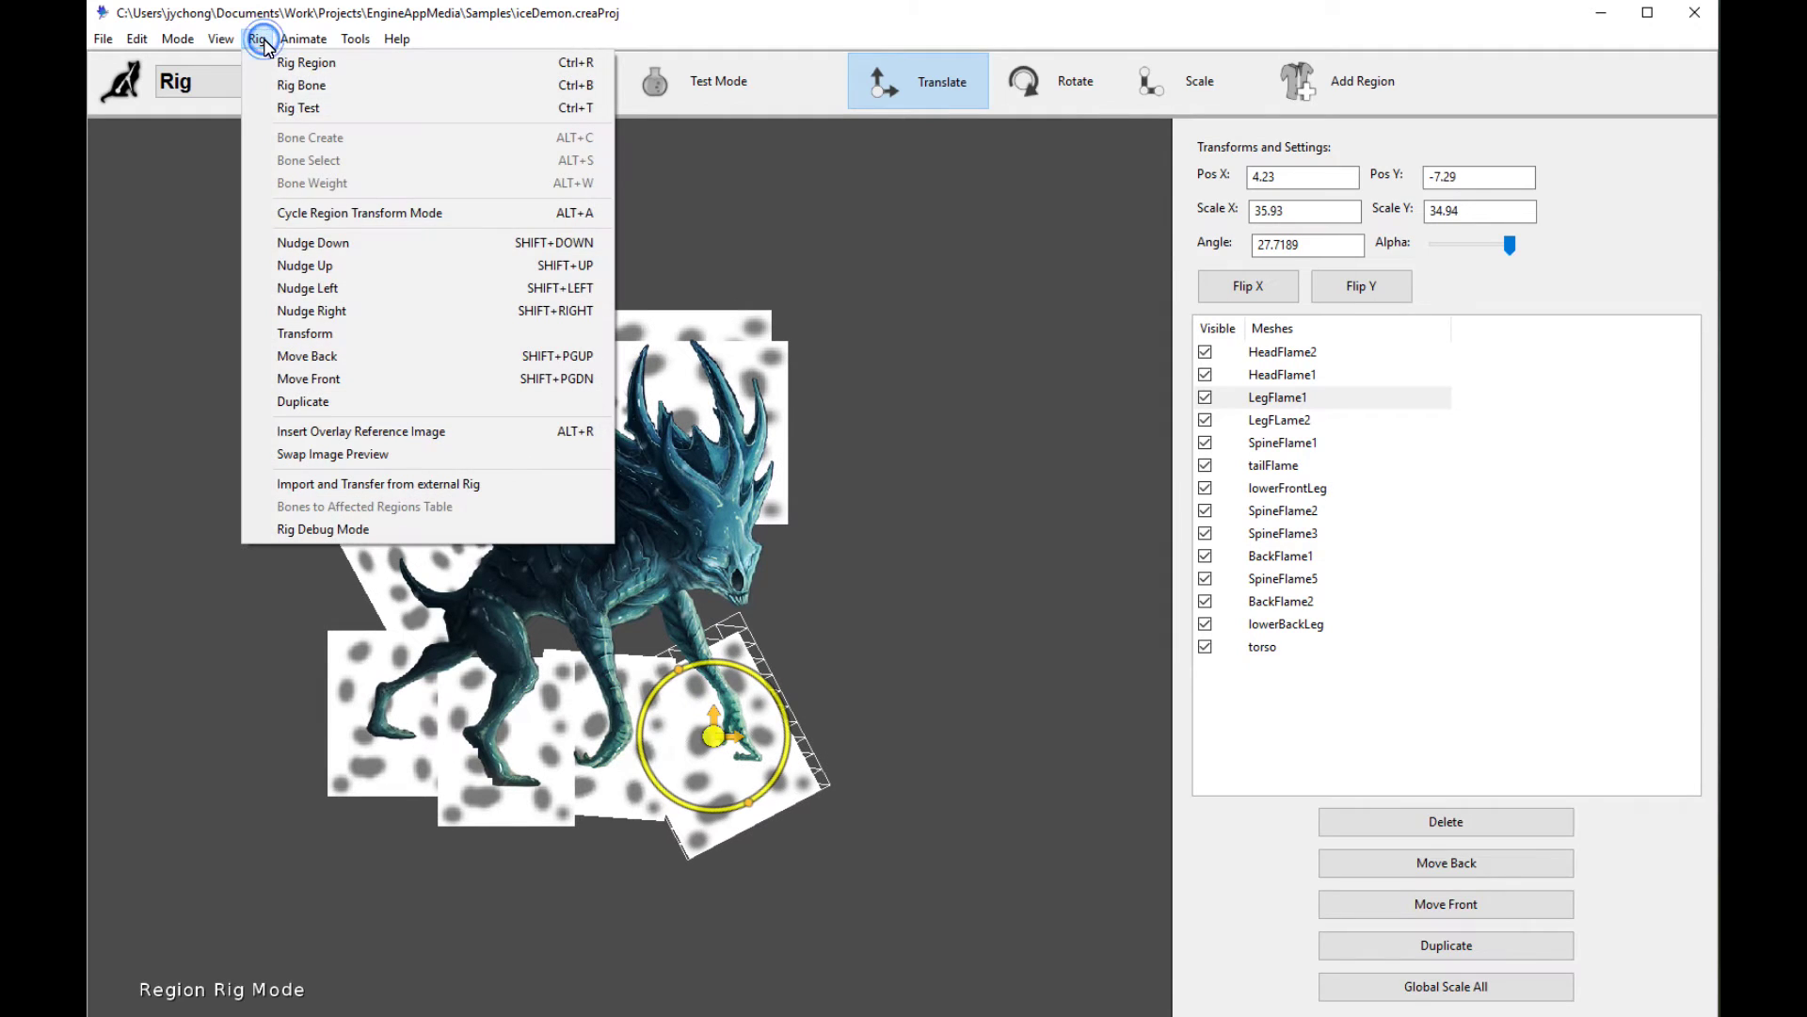
click(344, 455)
drag(241, 127, 1020, 813)
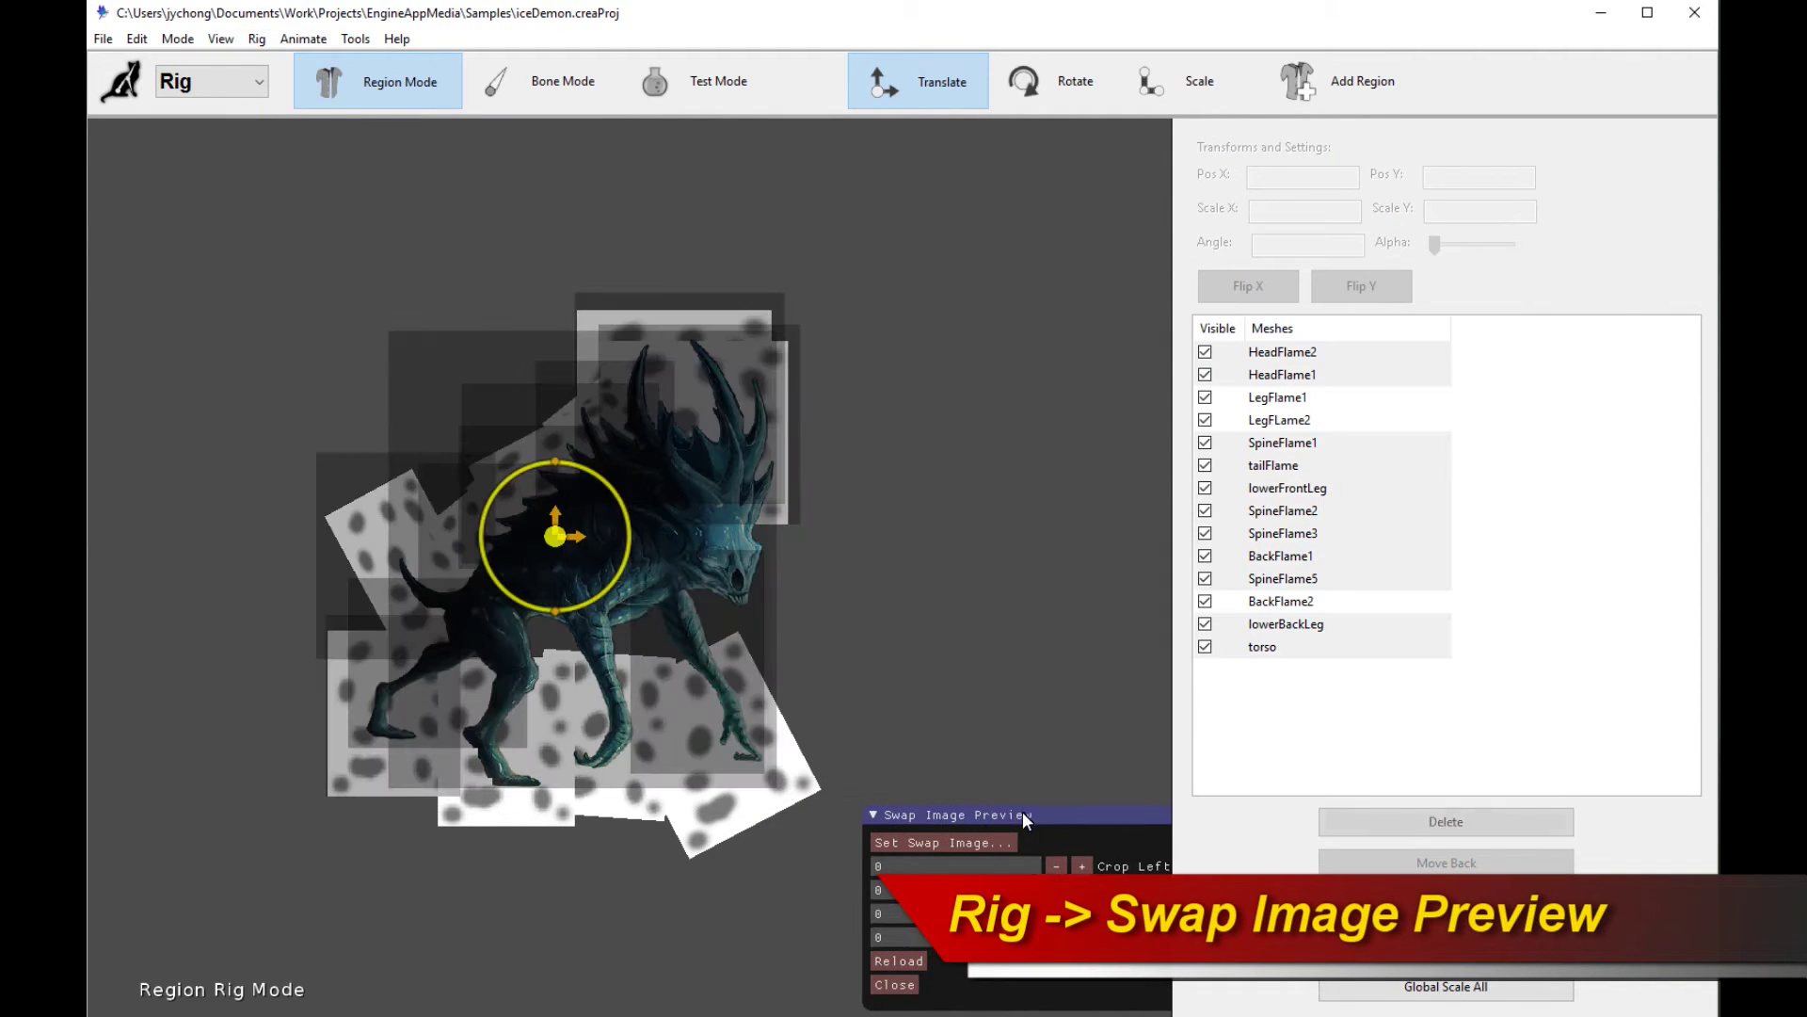
click(1035, 668)
drag(1077, 818, 1032, 821)
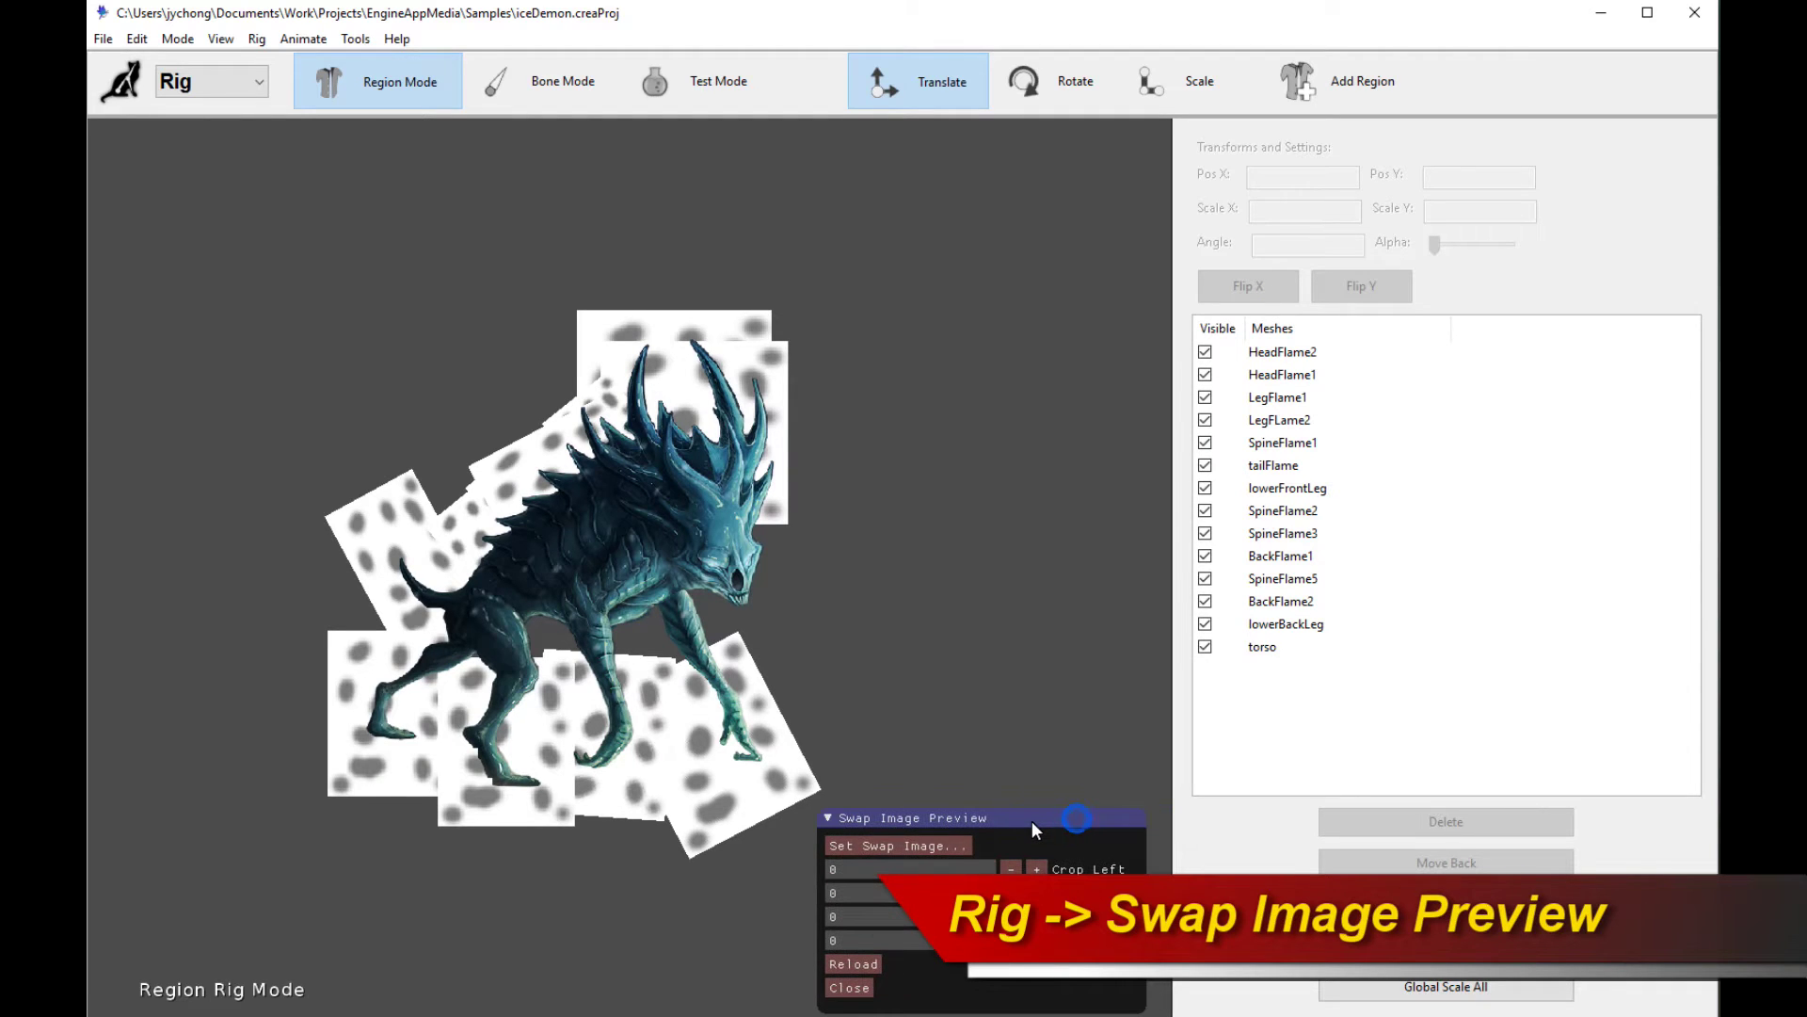
Load flame_a_0003.png as the preview swap image for the LegFlame1 region at the front leg
click(806, 788)
scroll(1007, 718, up, 3)
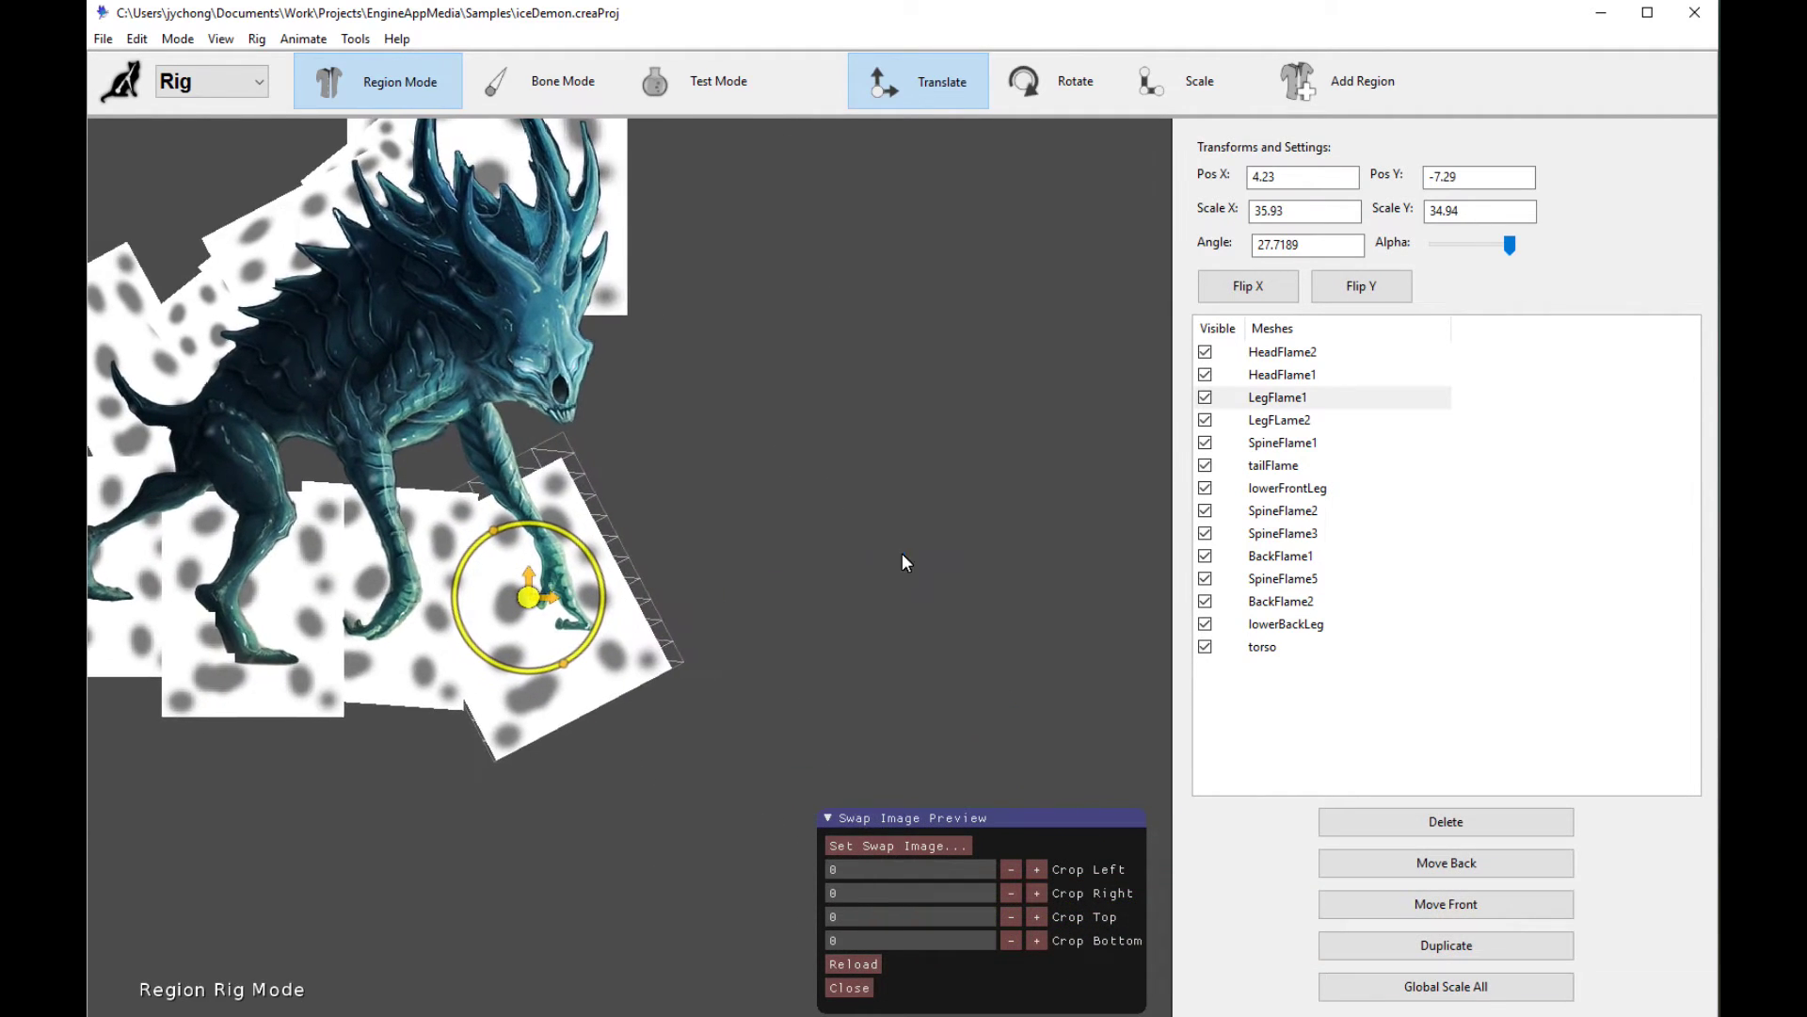
drag(902, 554, 866, 610)
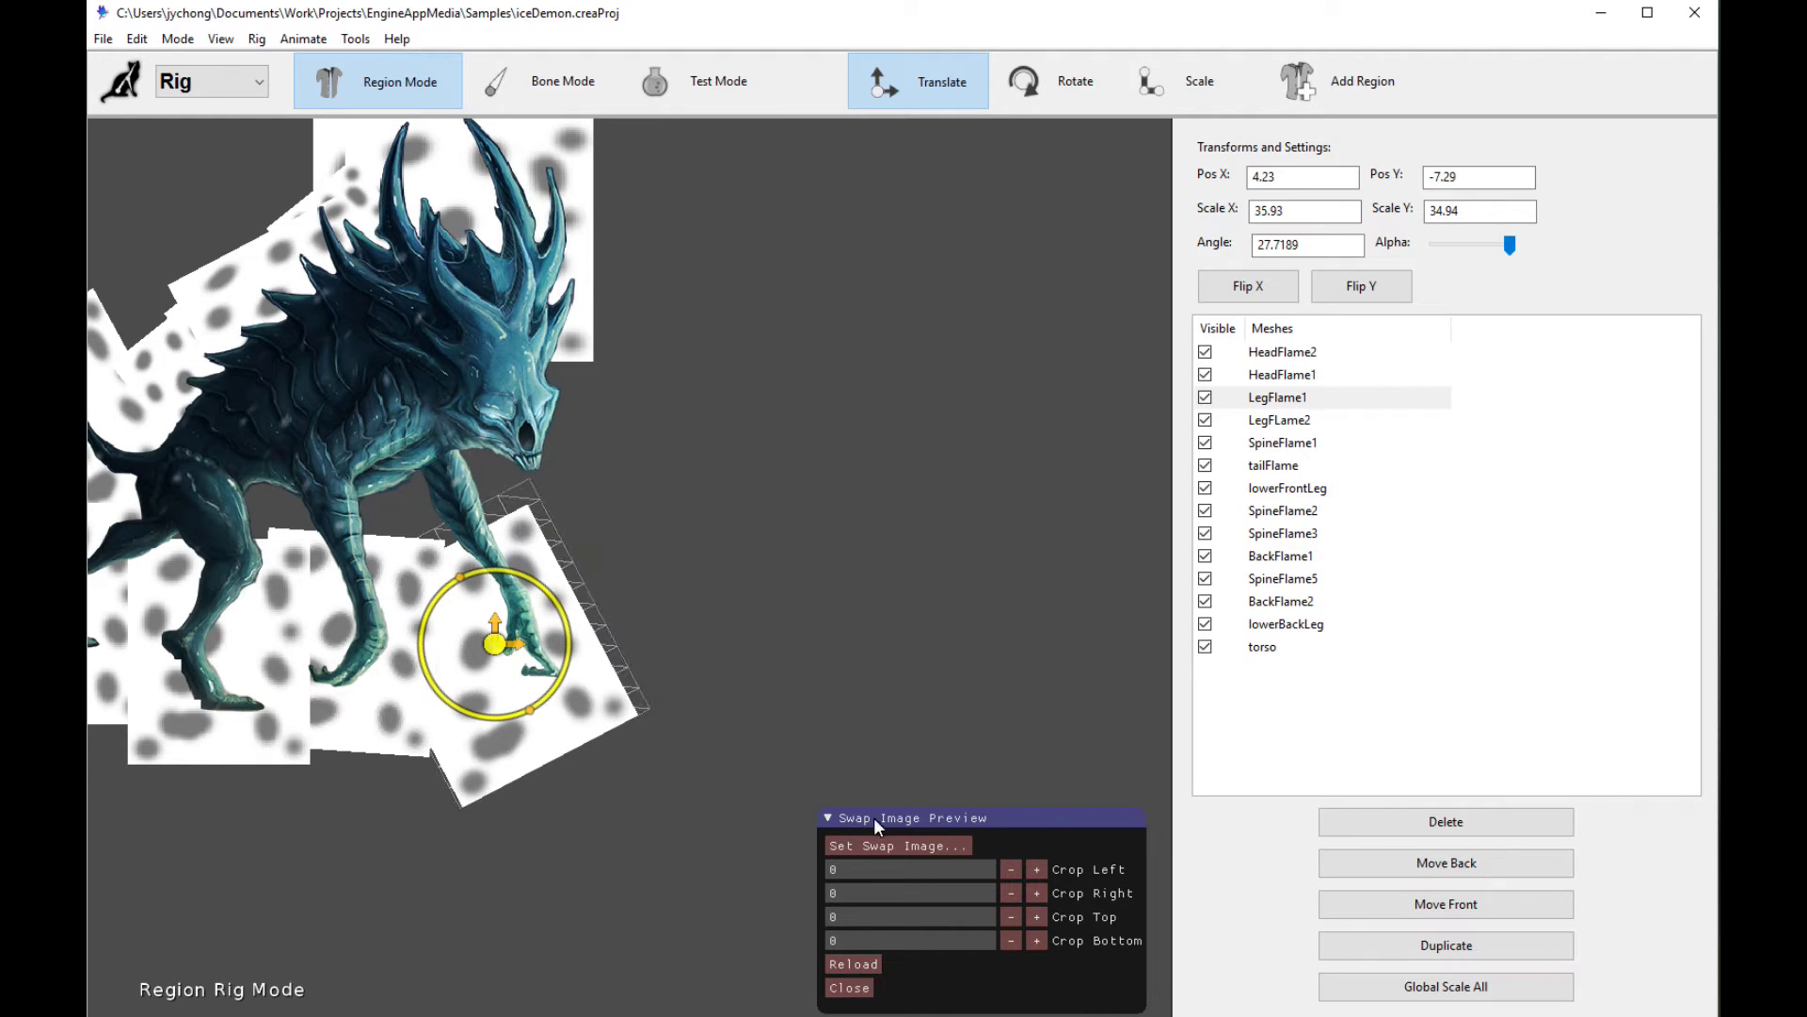
click(915, 846)
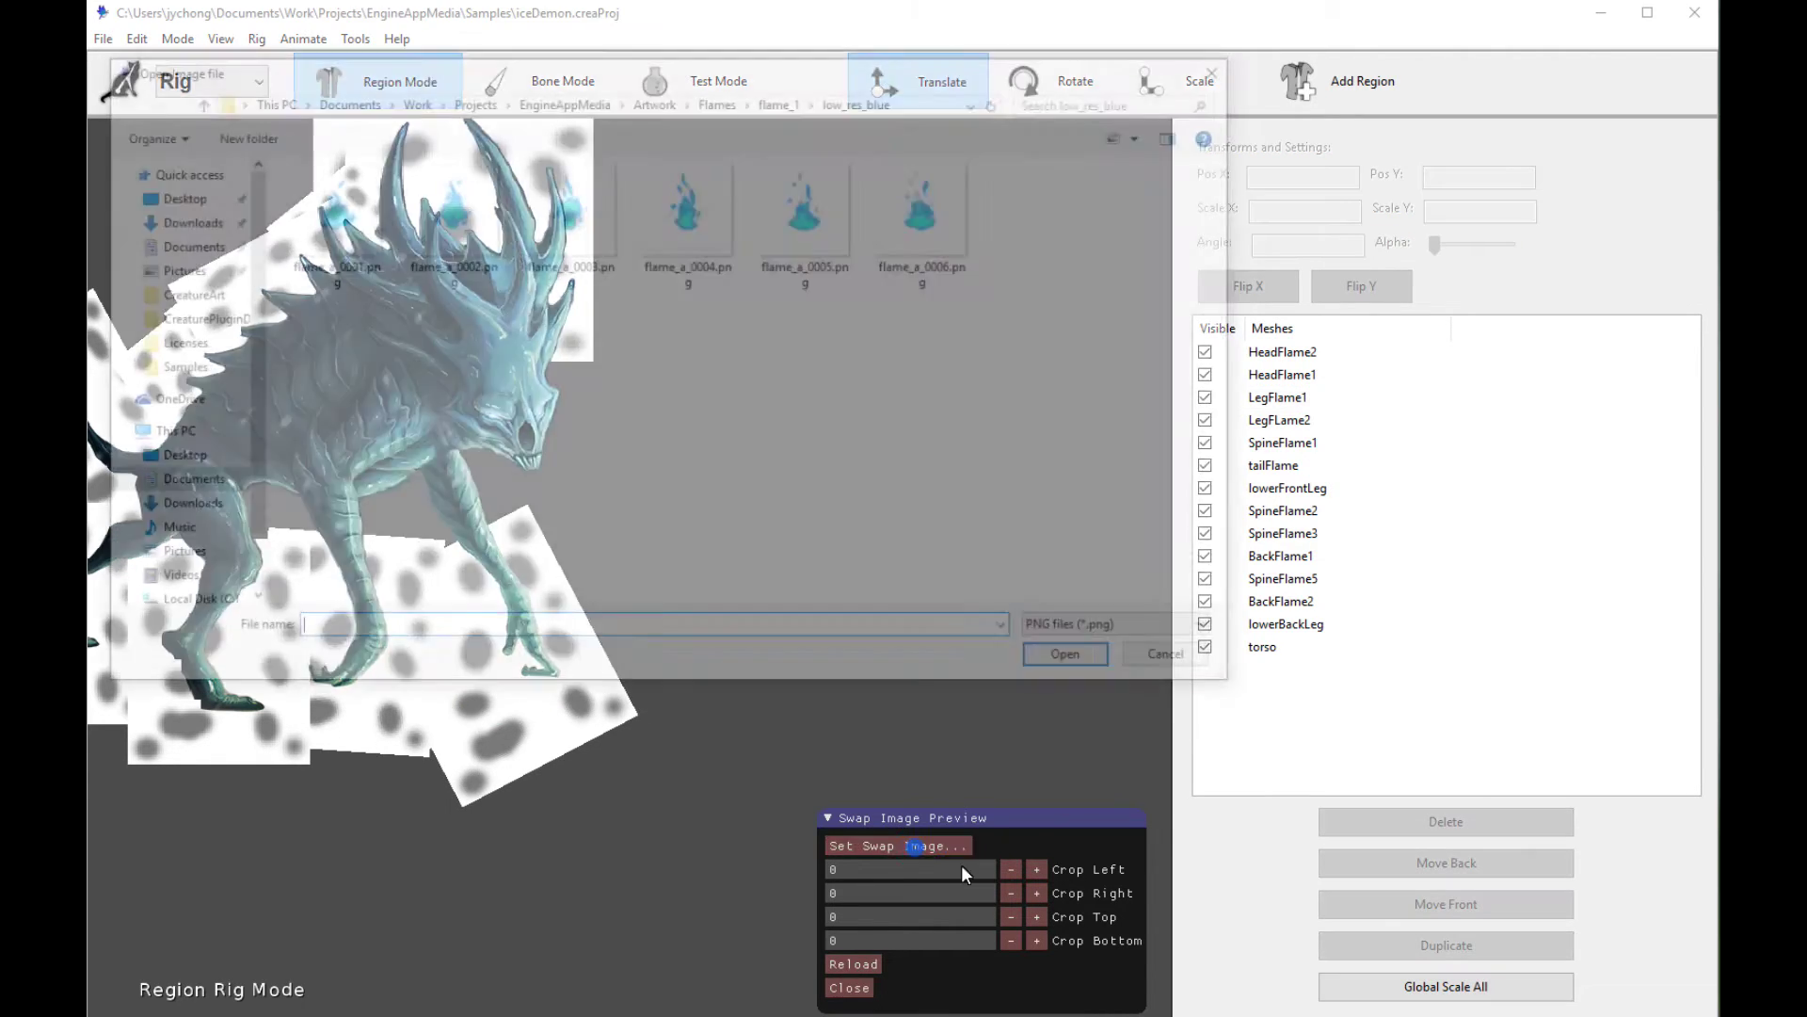
double_click(568, 230)
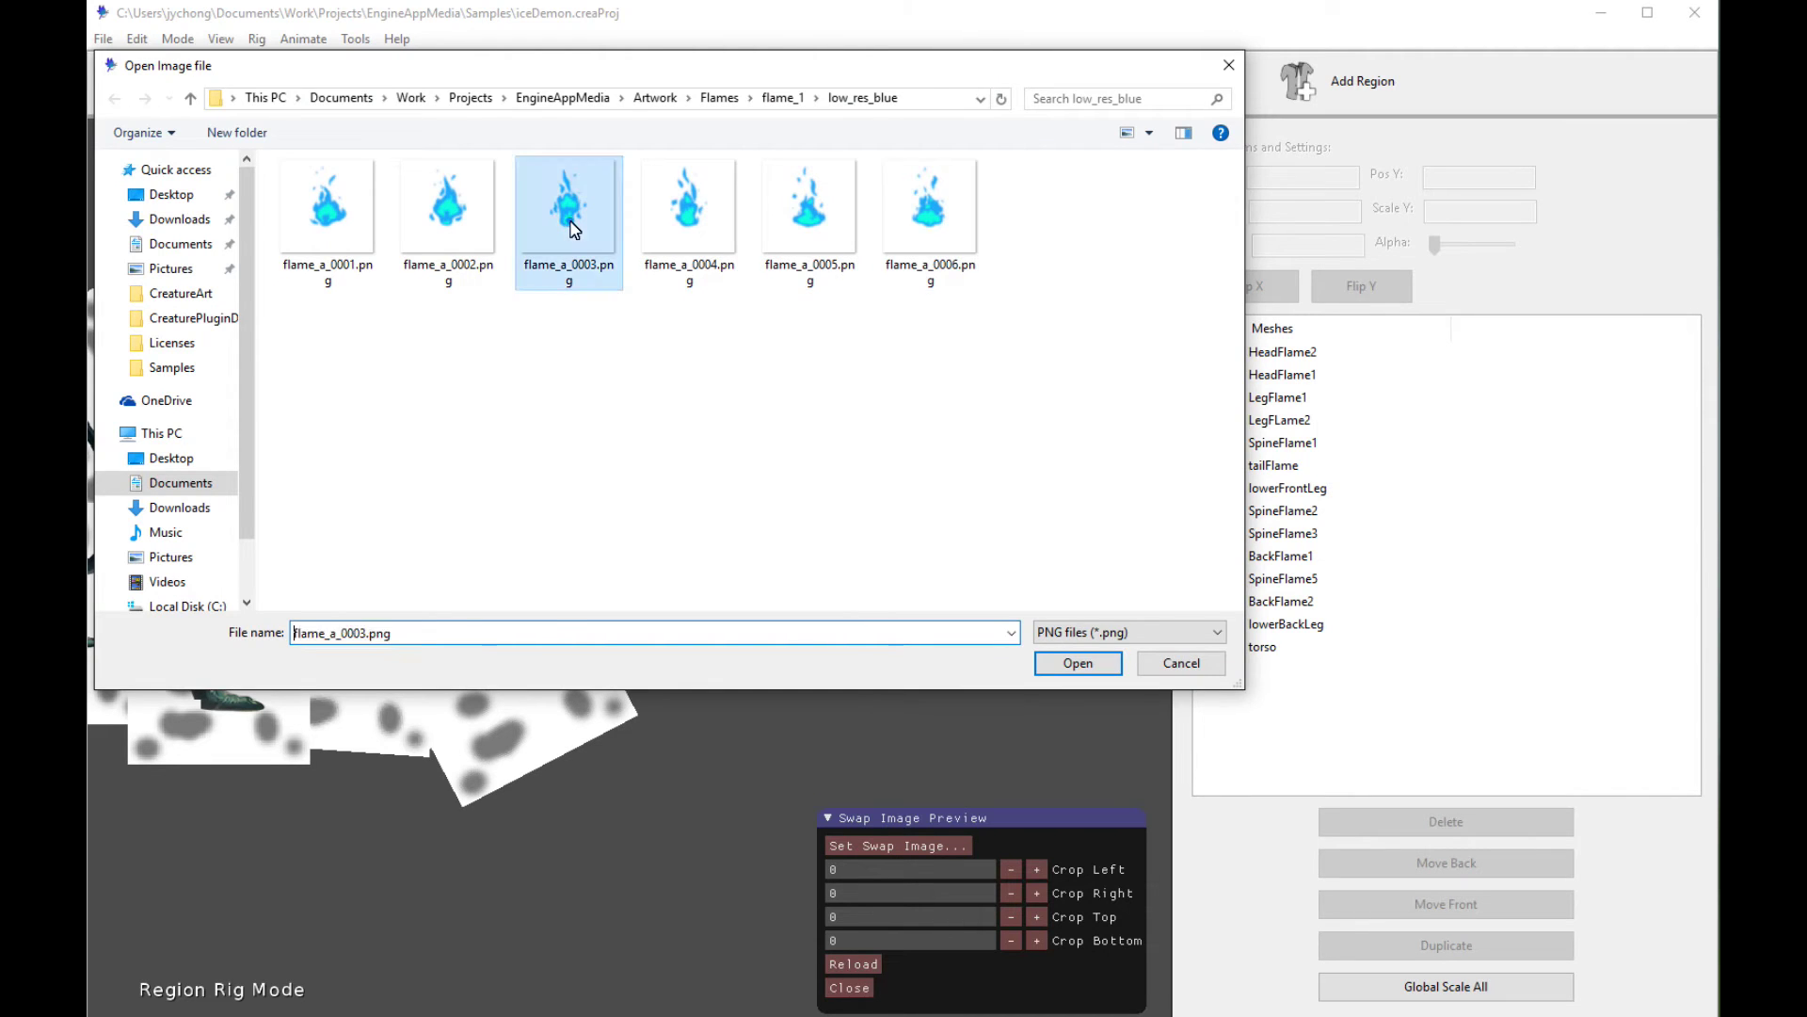
scroll(534, 651, up, 2)
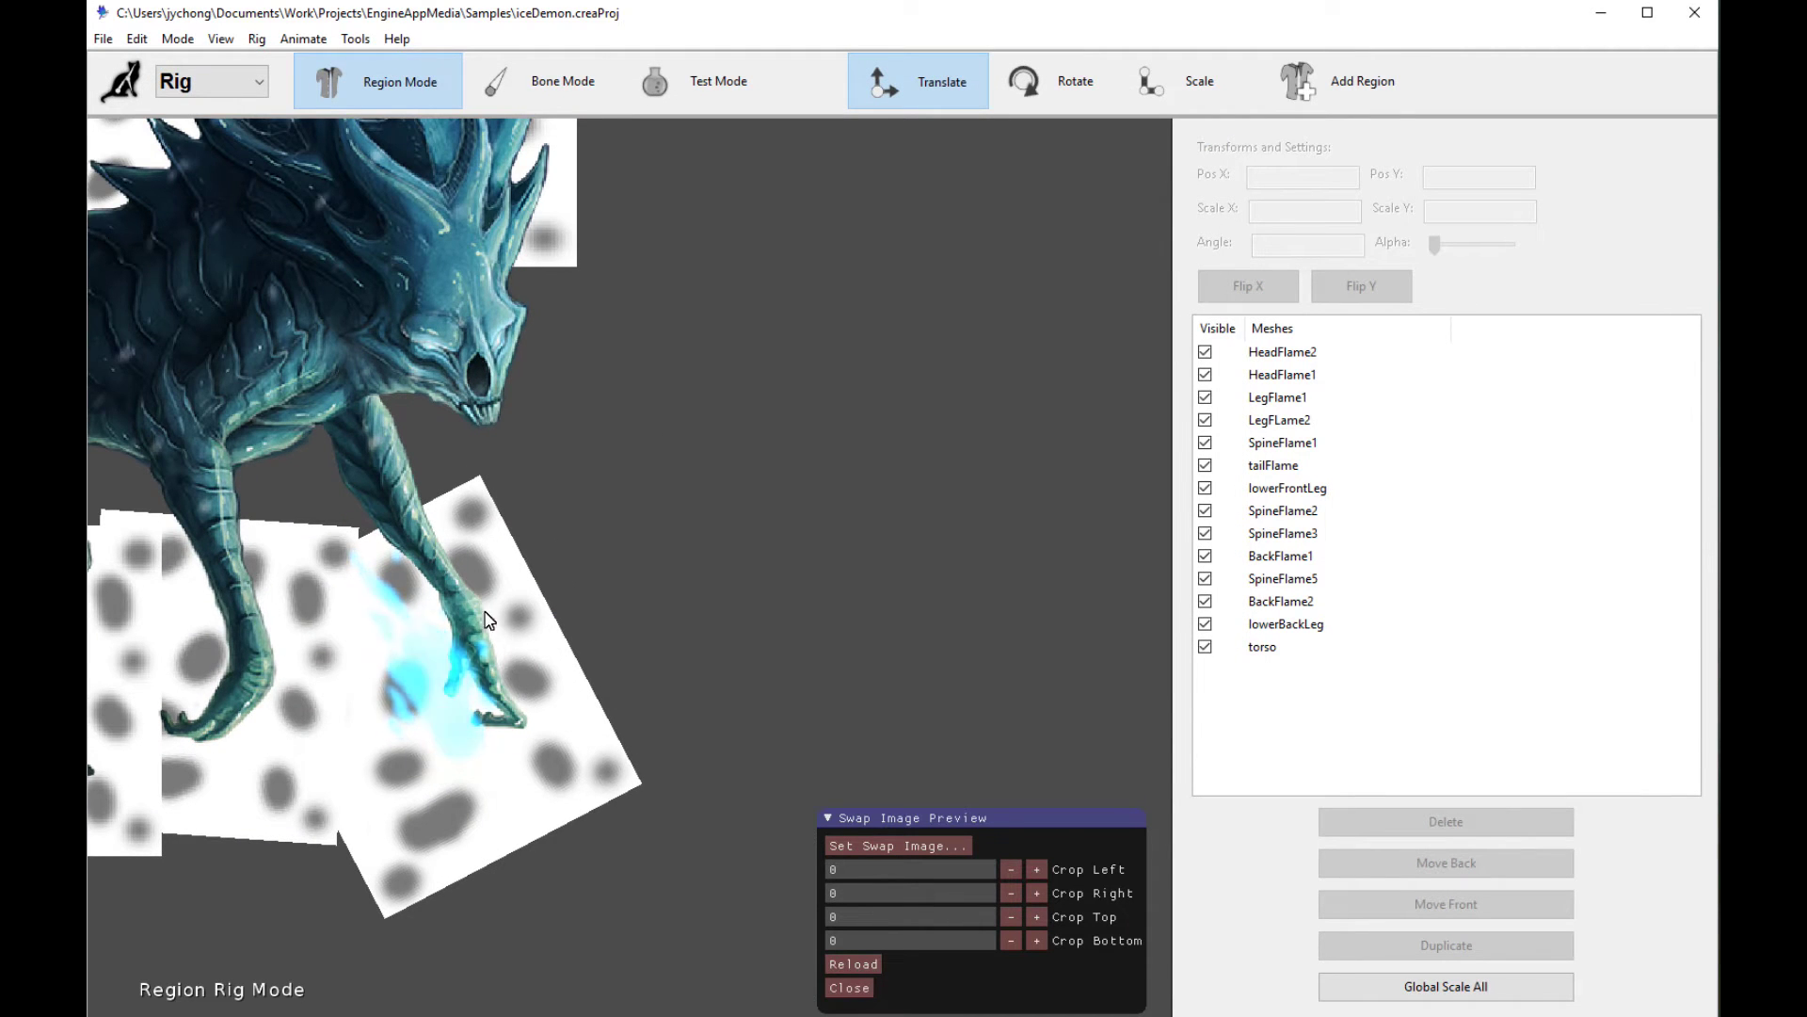
scroll(630, 644, down, 2)
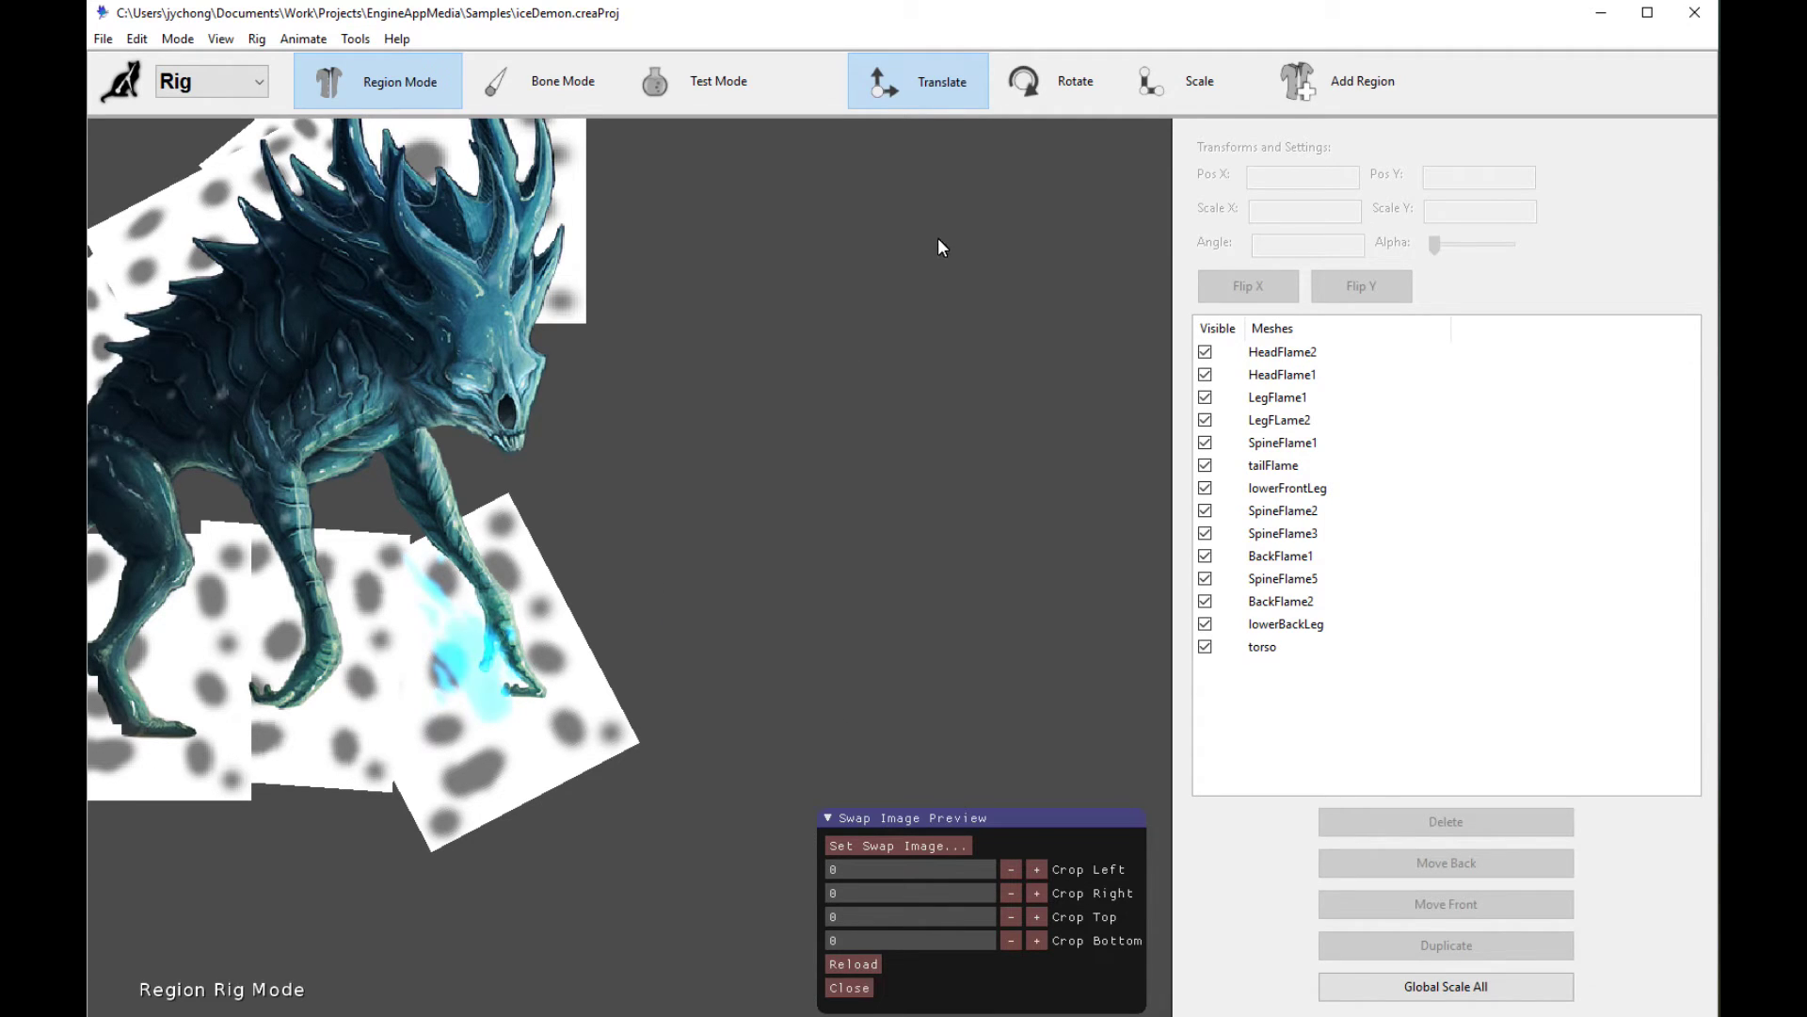
Scale the LegFlame1 region down to about 32.5 in X and 31.5 in Y
click(551, 636)
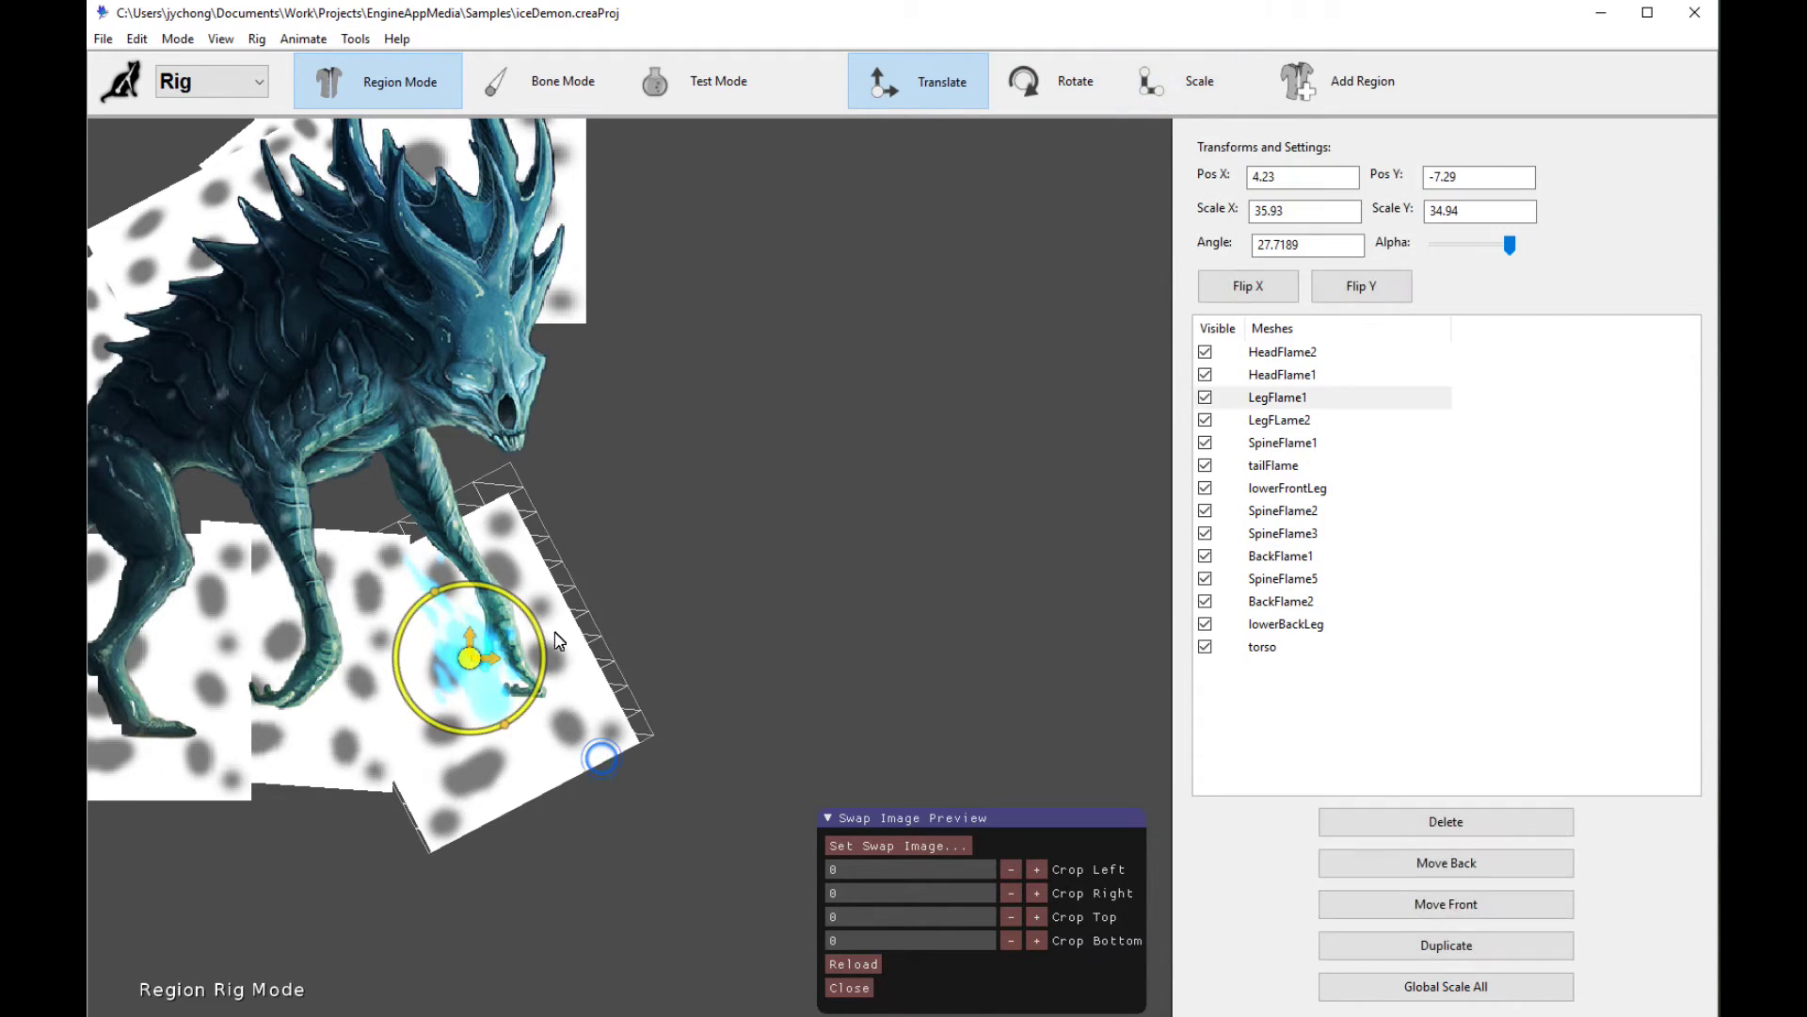
click(1191, 79)
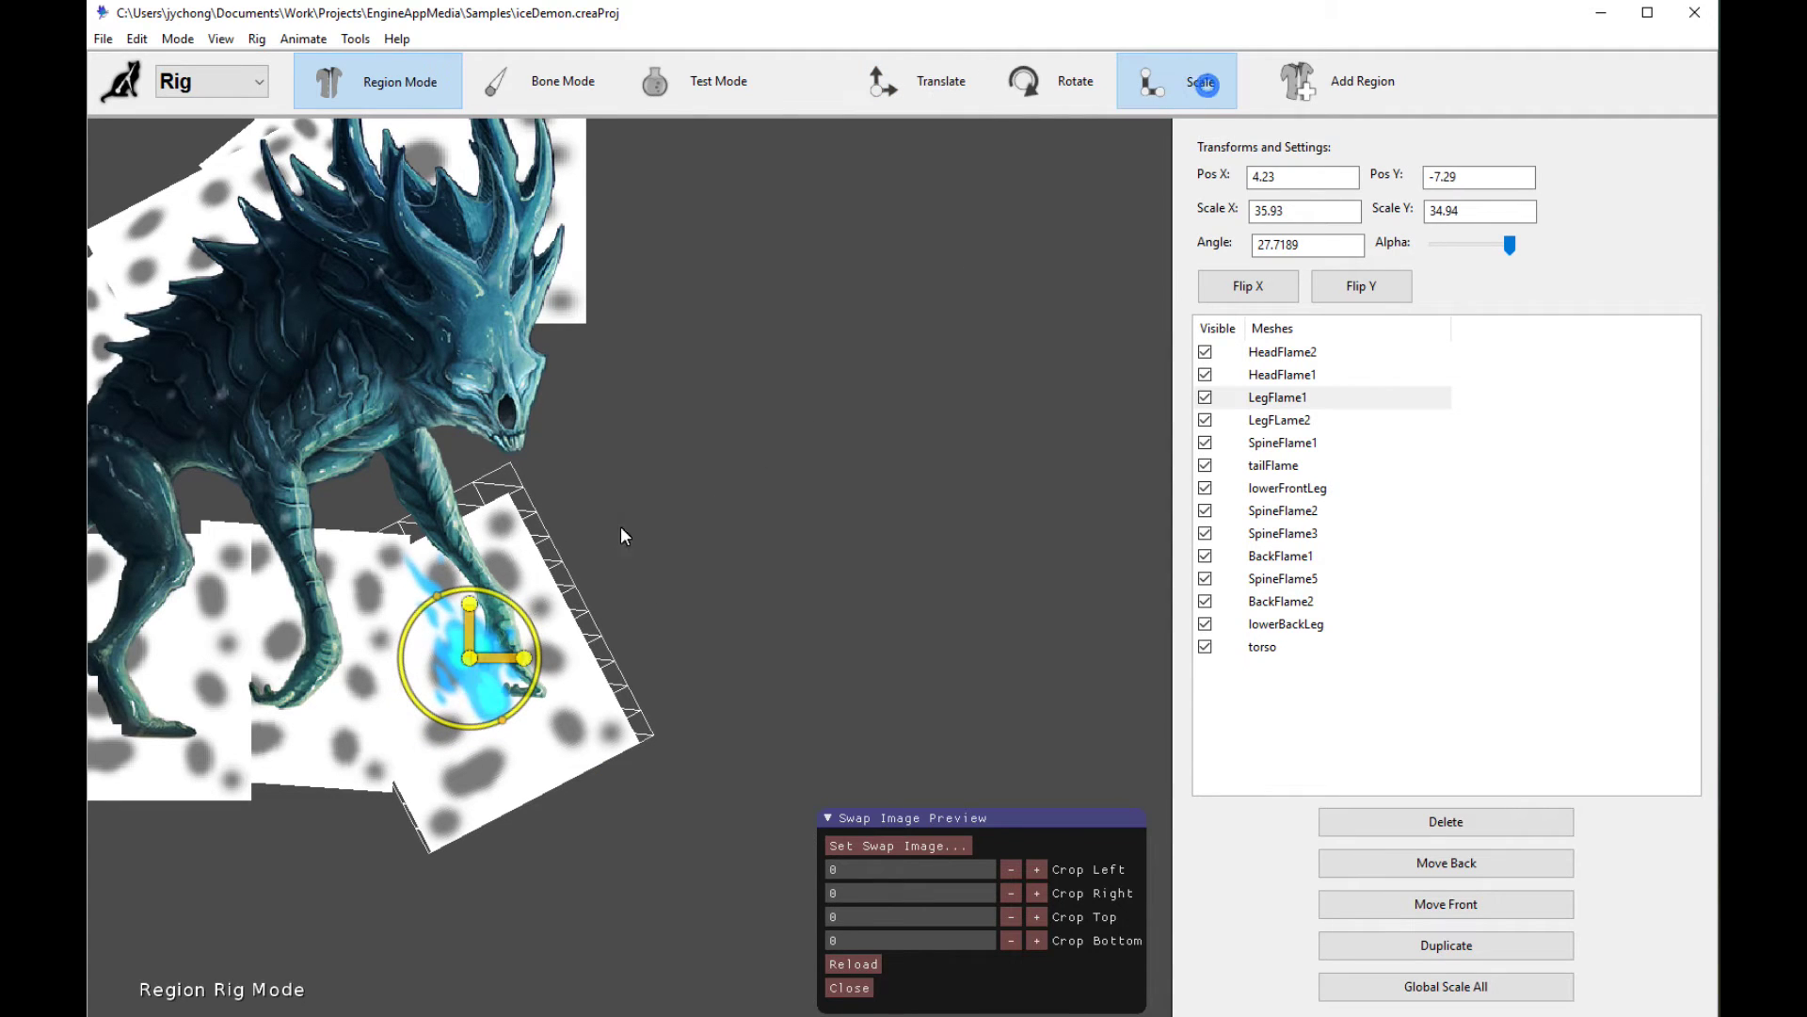
drag(464, 659, 514, 511)
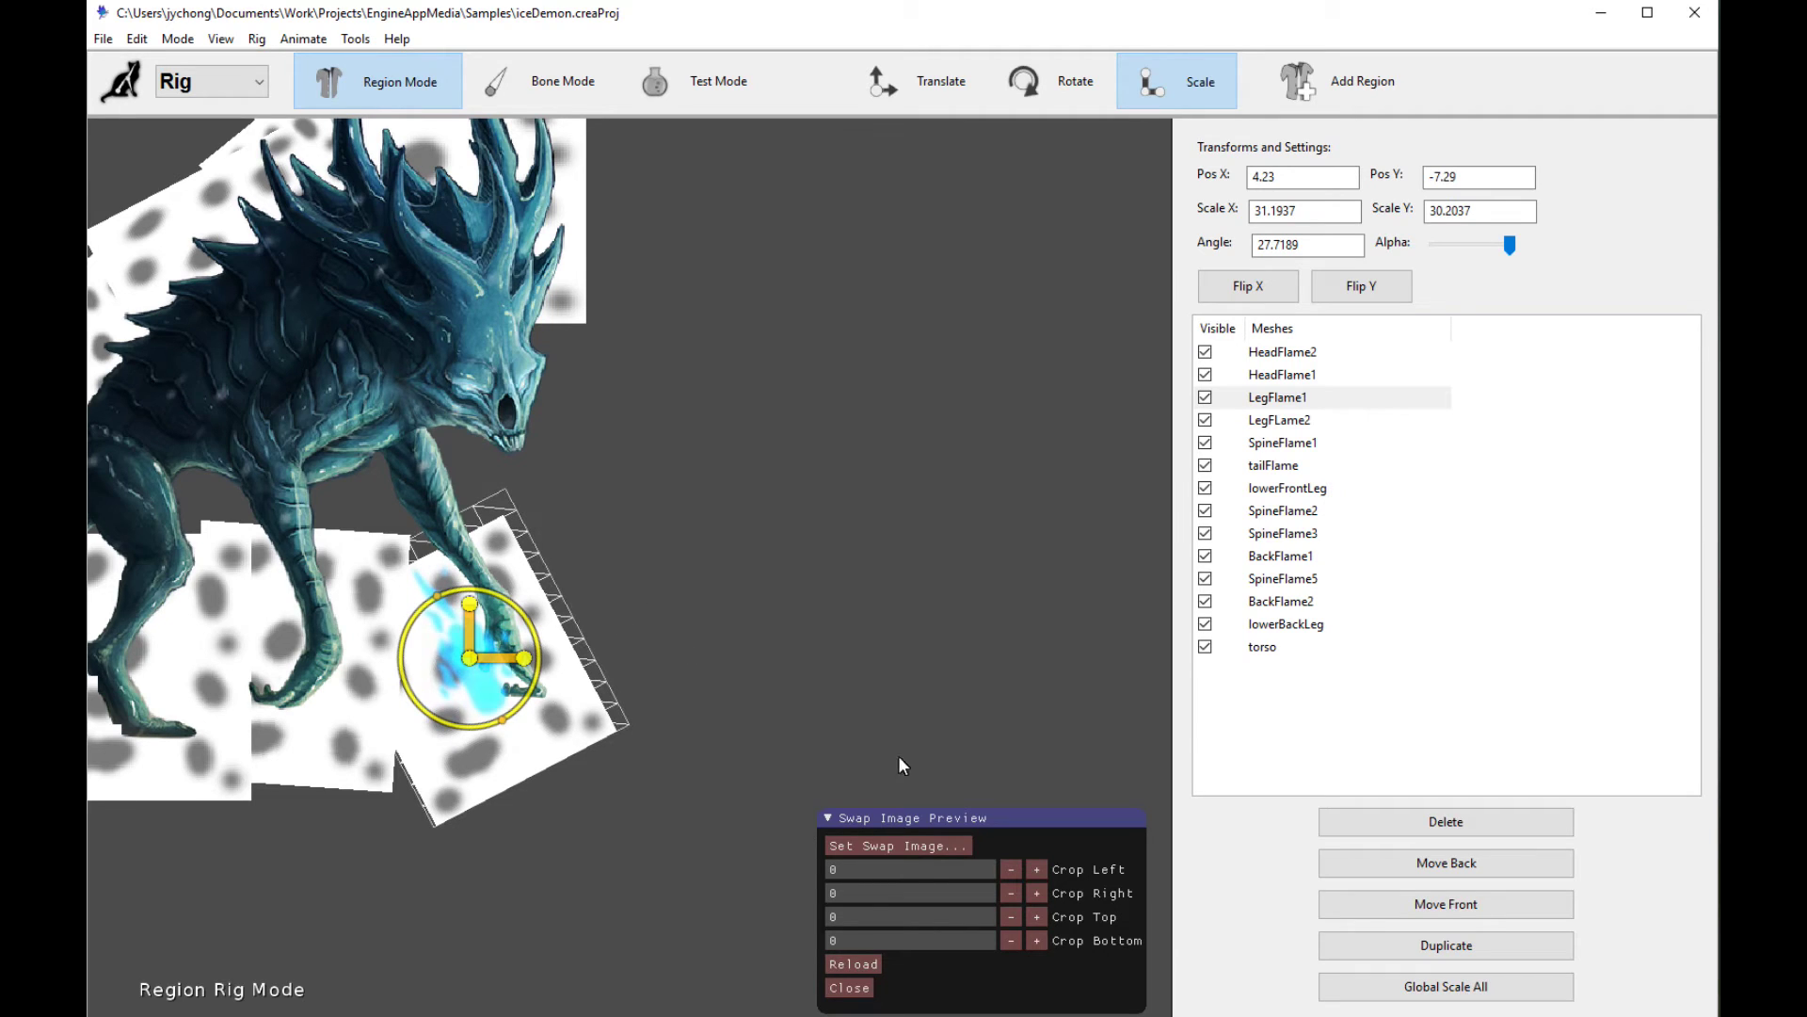
drag(386, 675, 795, 396)
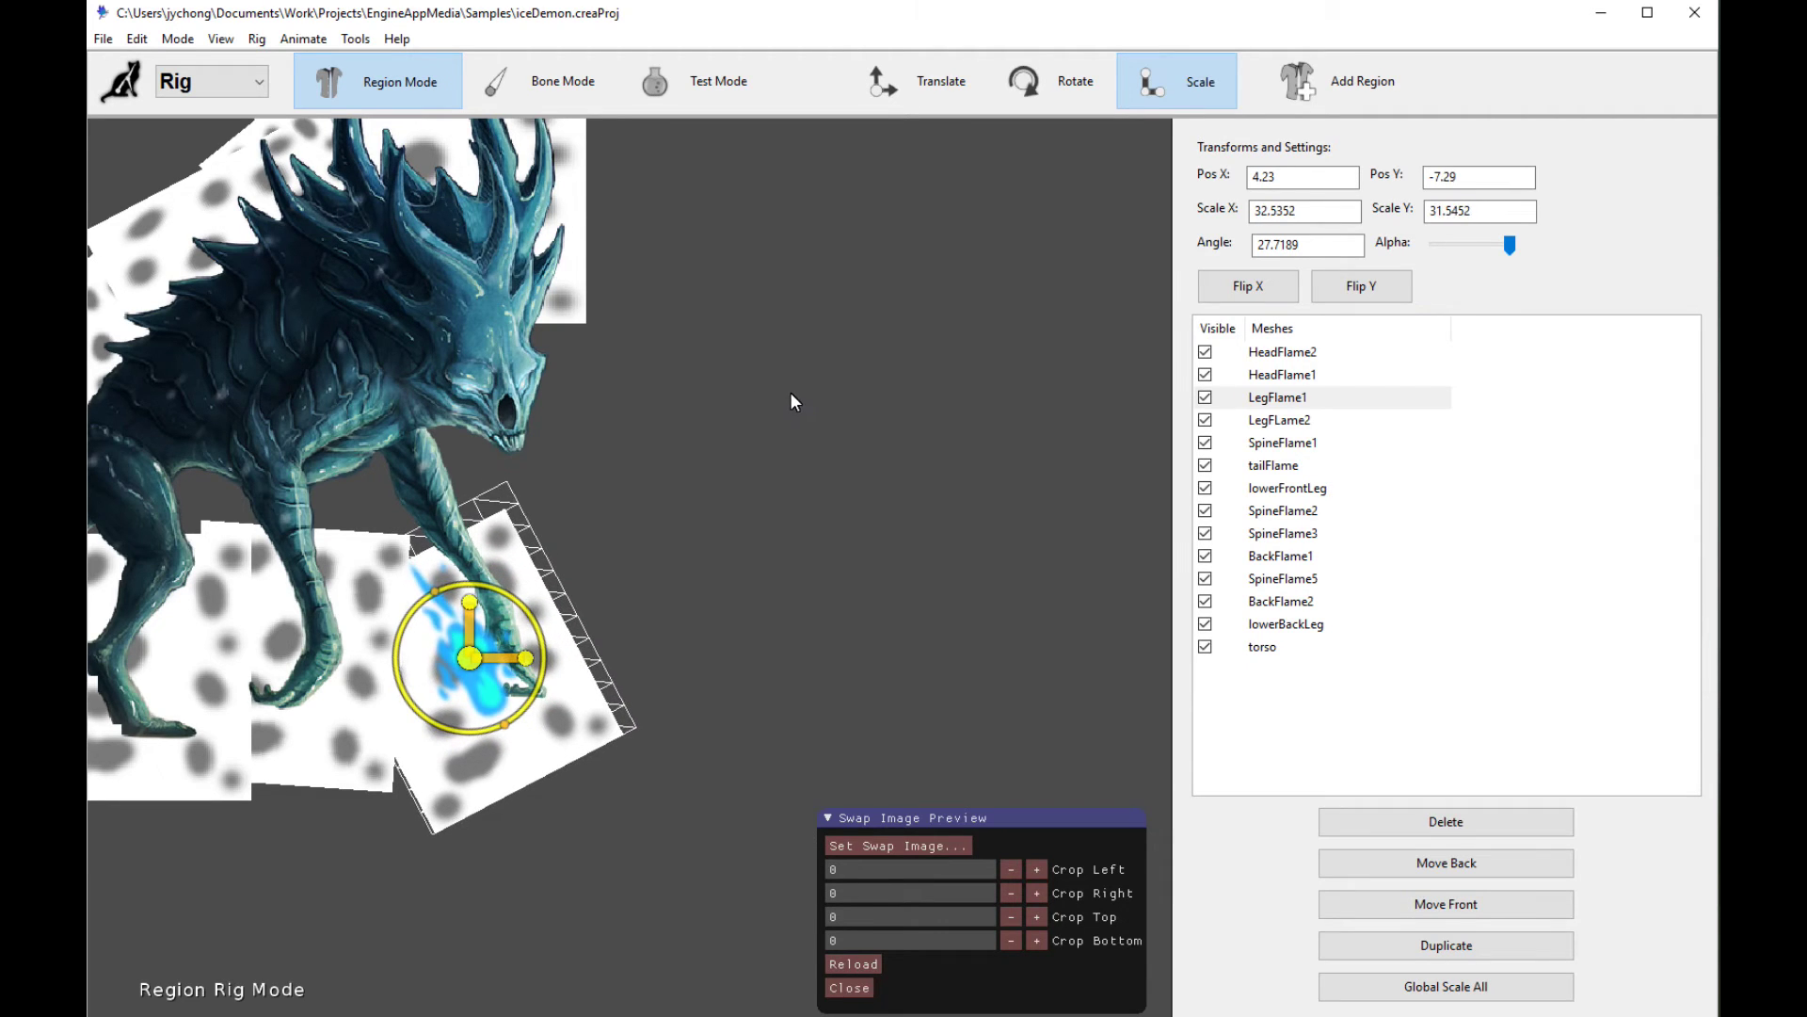
Move the LegFlame1 region over the front leg's lower end, to about X 4.81 and Y -6.95
key(t)
drag(480, 659, 509, 650)
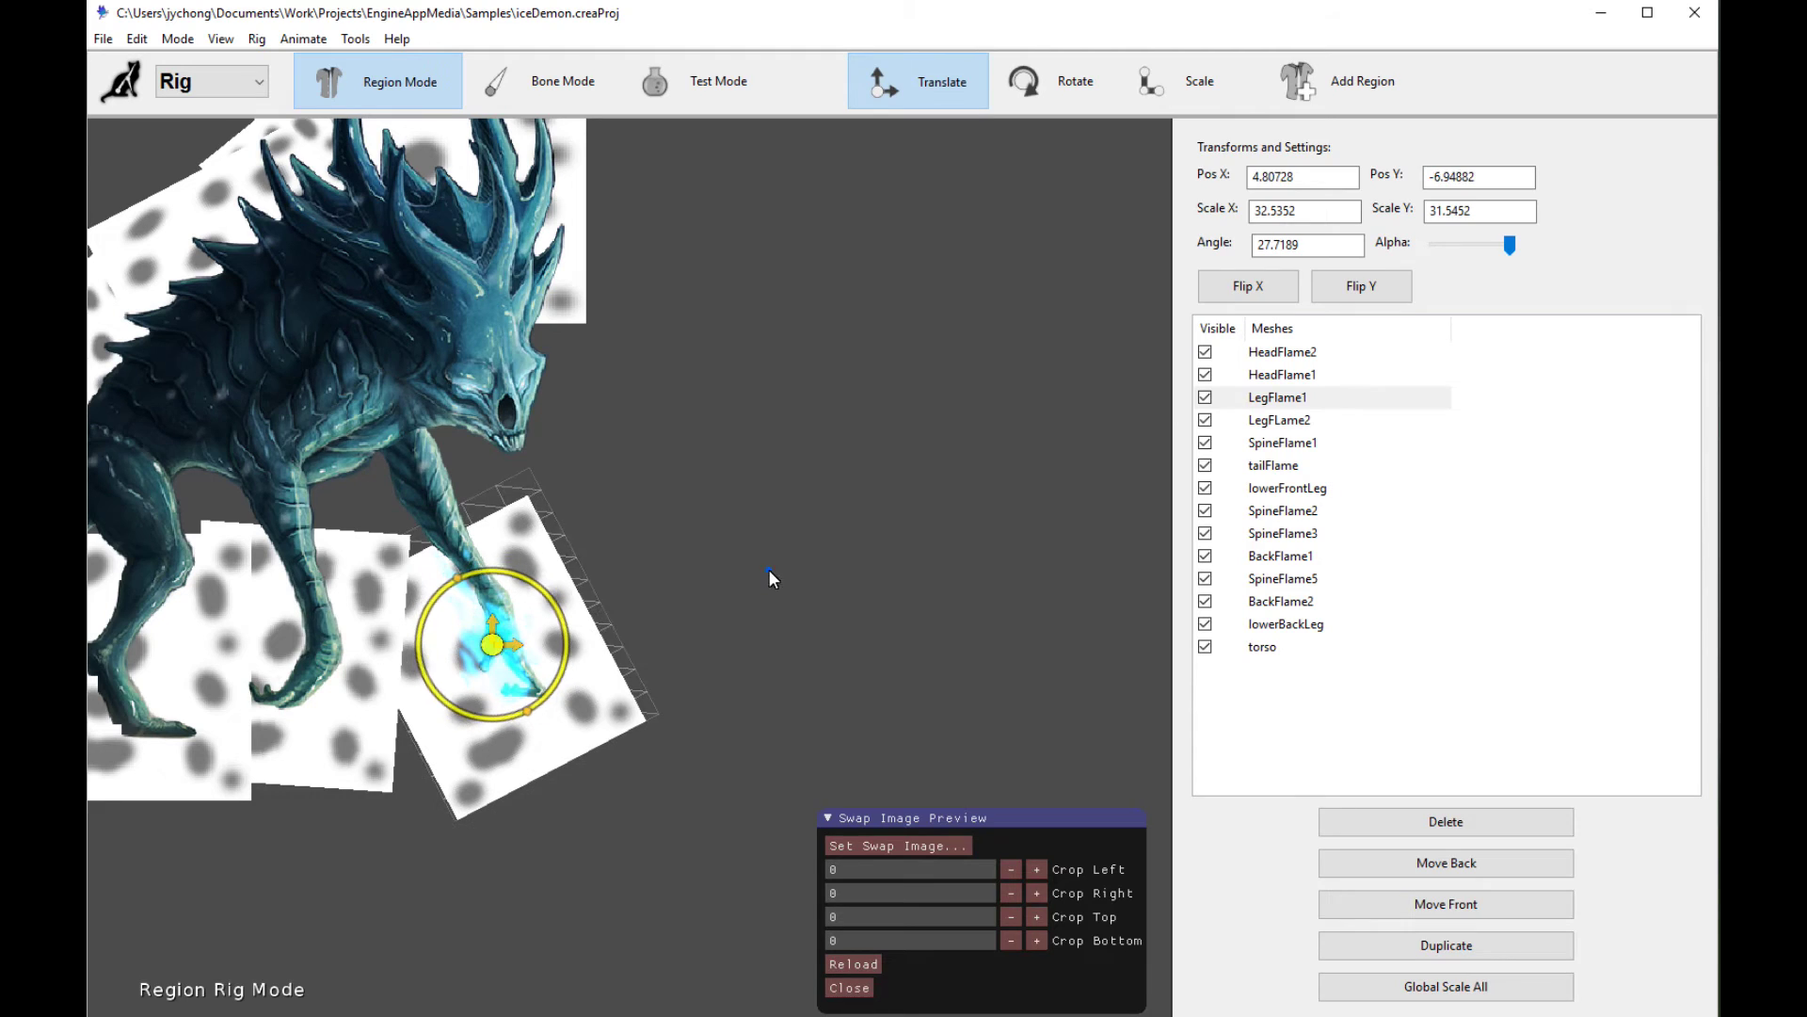
click(770, 568)
click(502, 651)
click(636, 727)
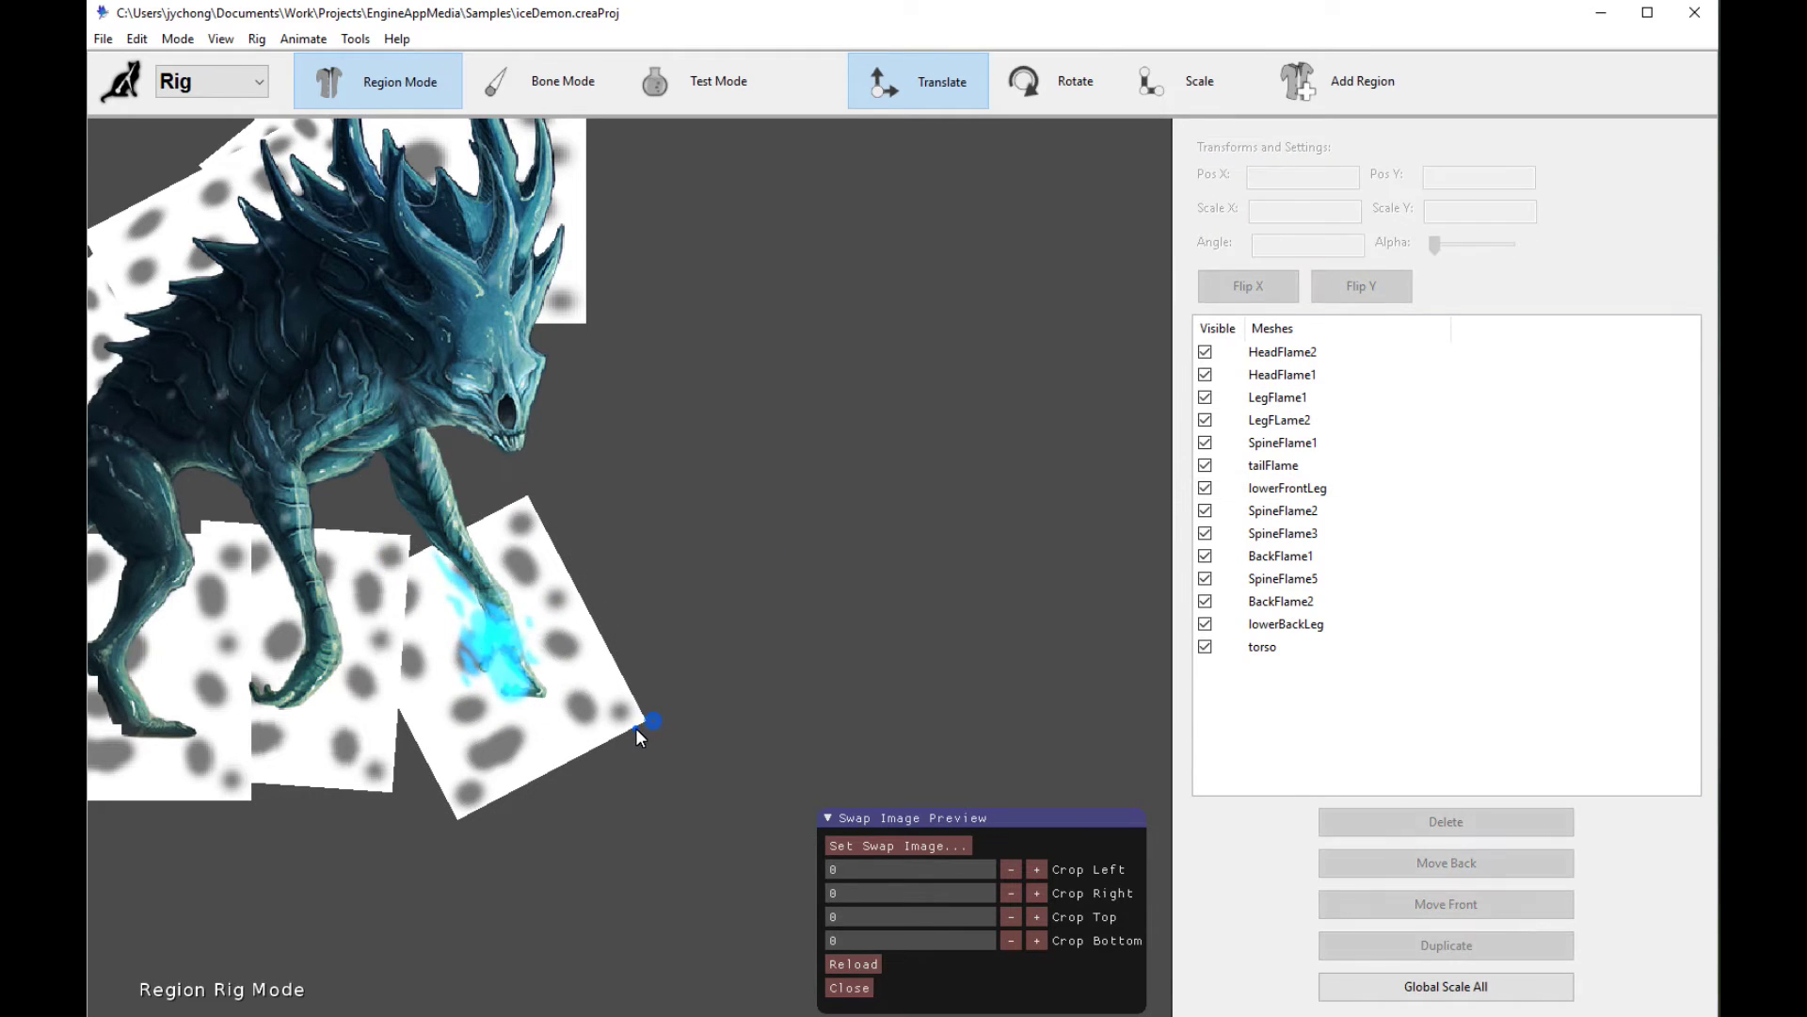
Close the Swap Image Preview of the front leg's flame region
click(508, 708)
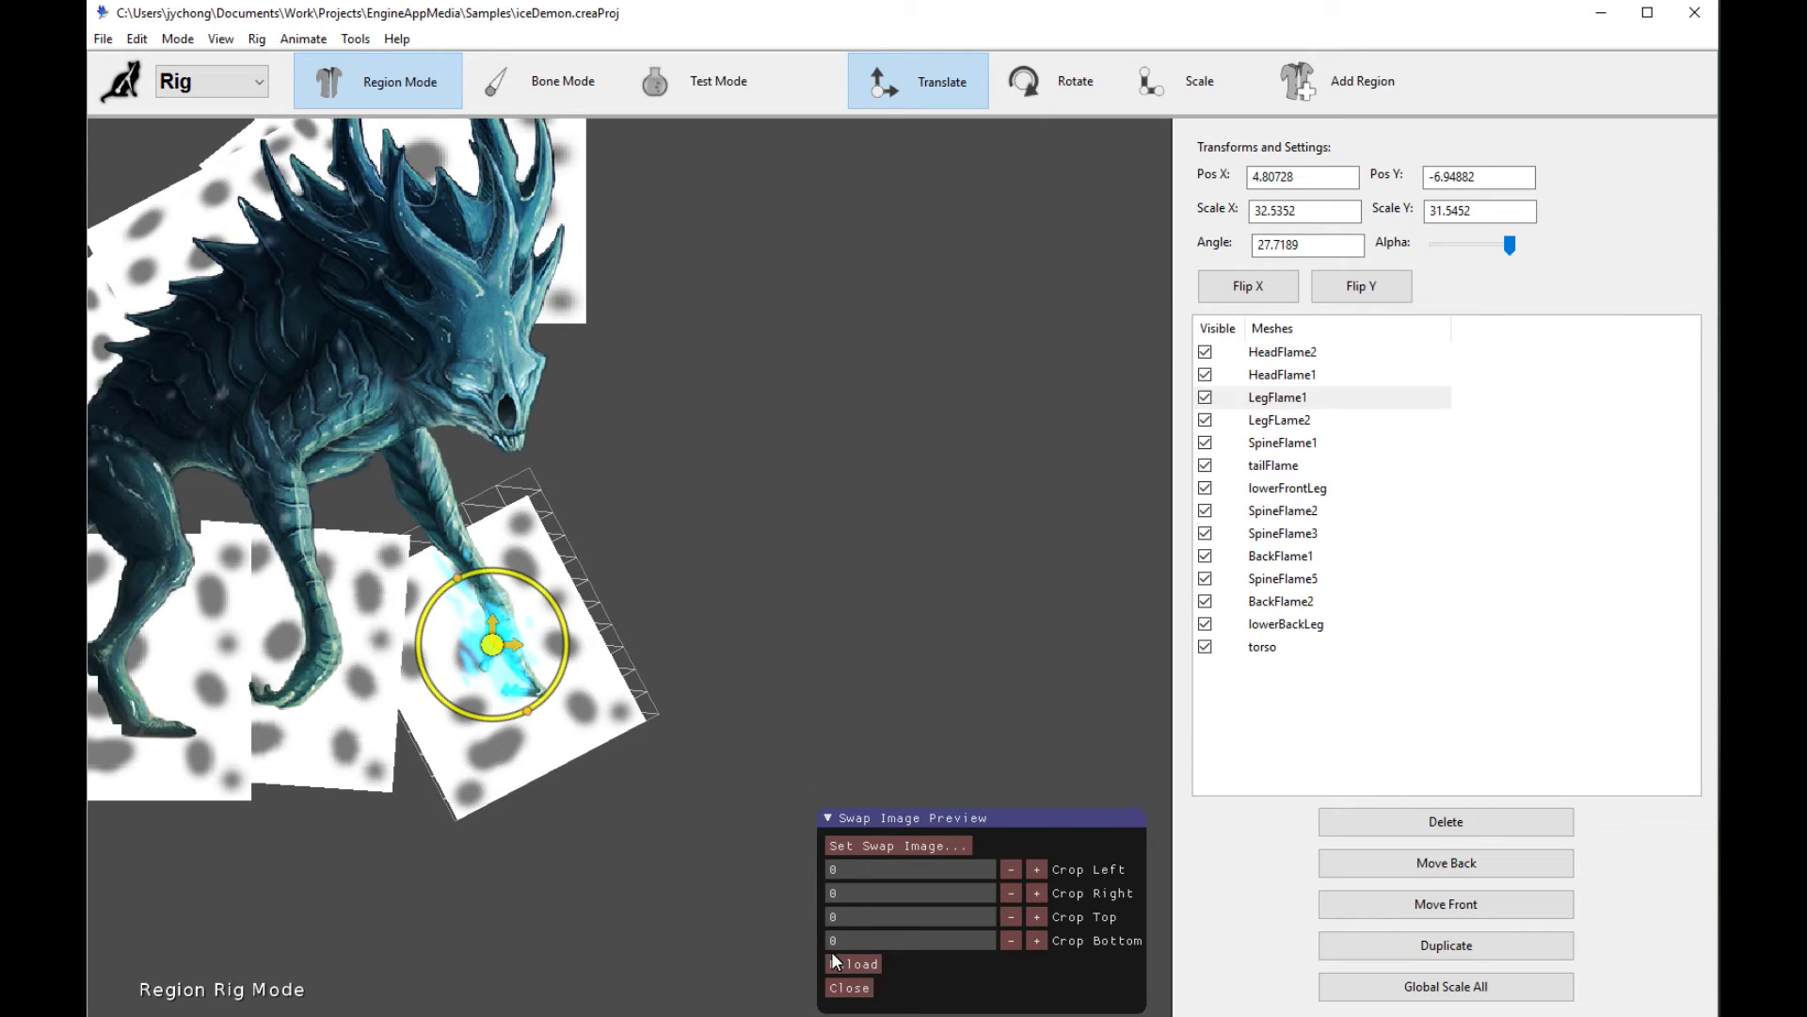
click(849, 988)
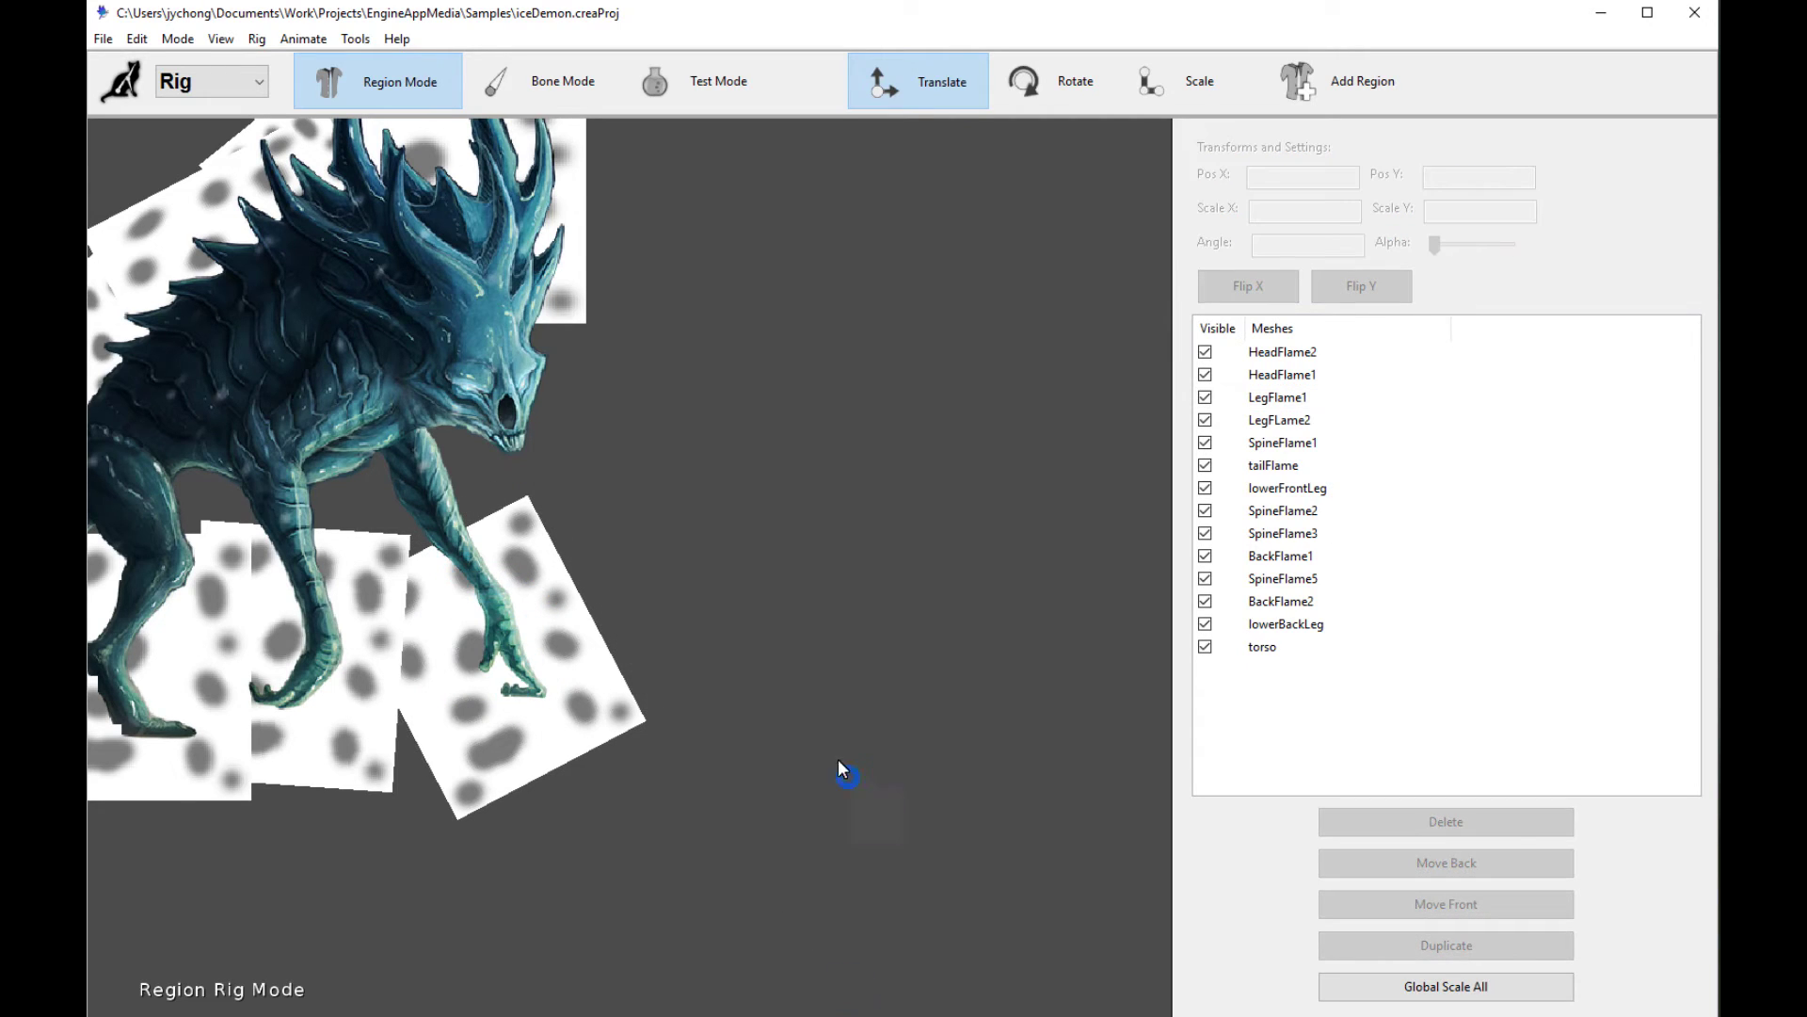
click(624, 692)
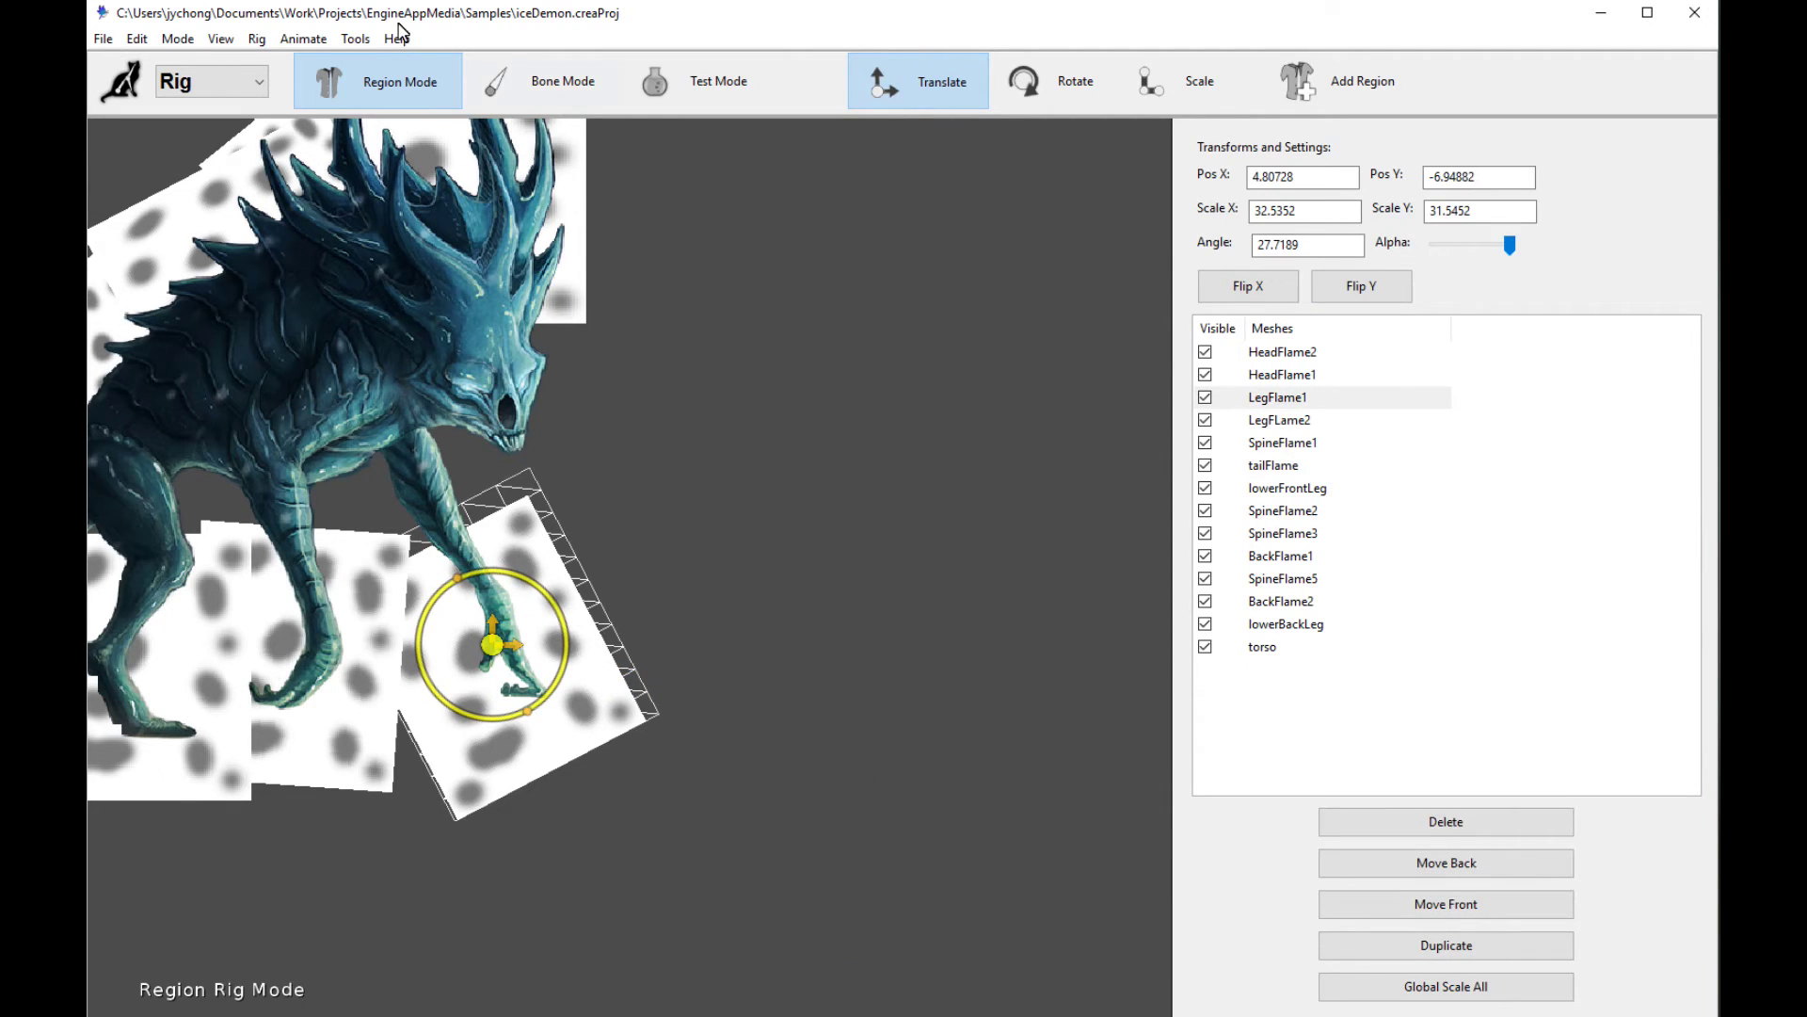
click(256, 39)
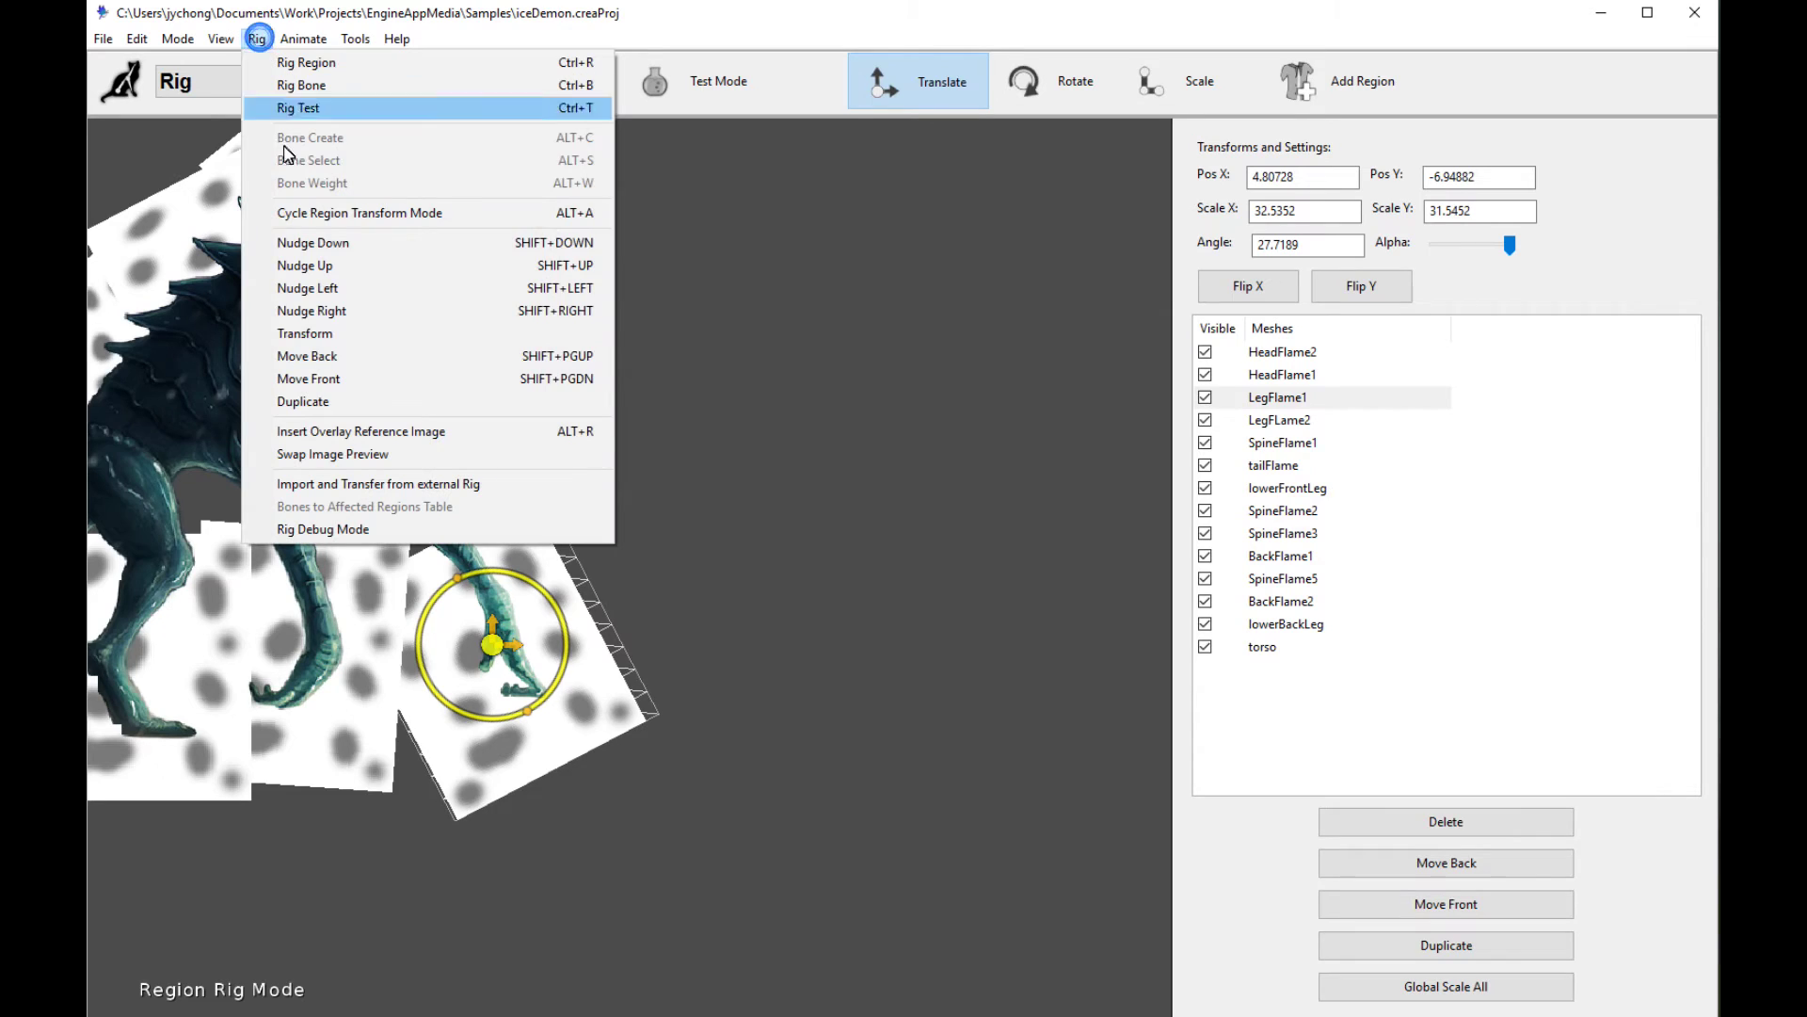
click(351, 455)
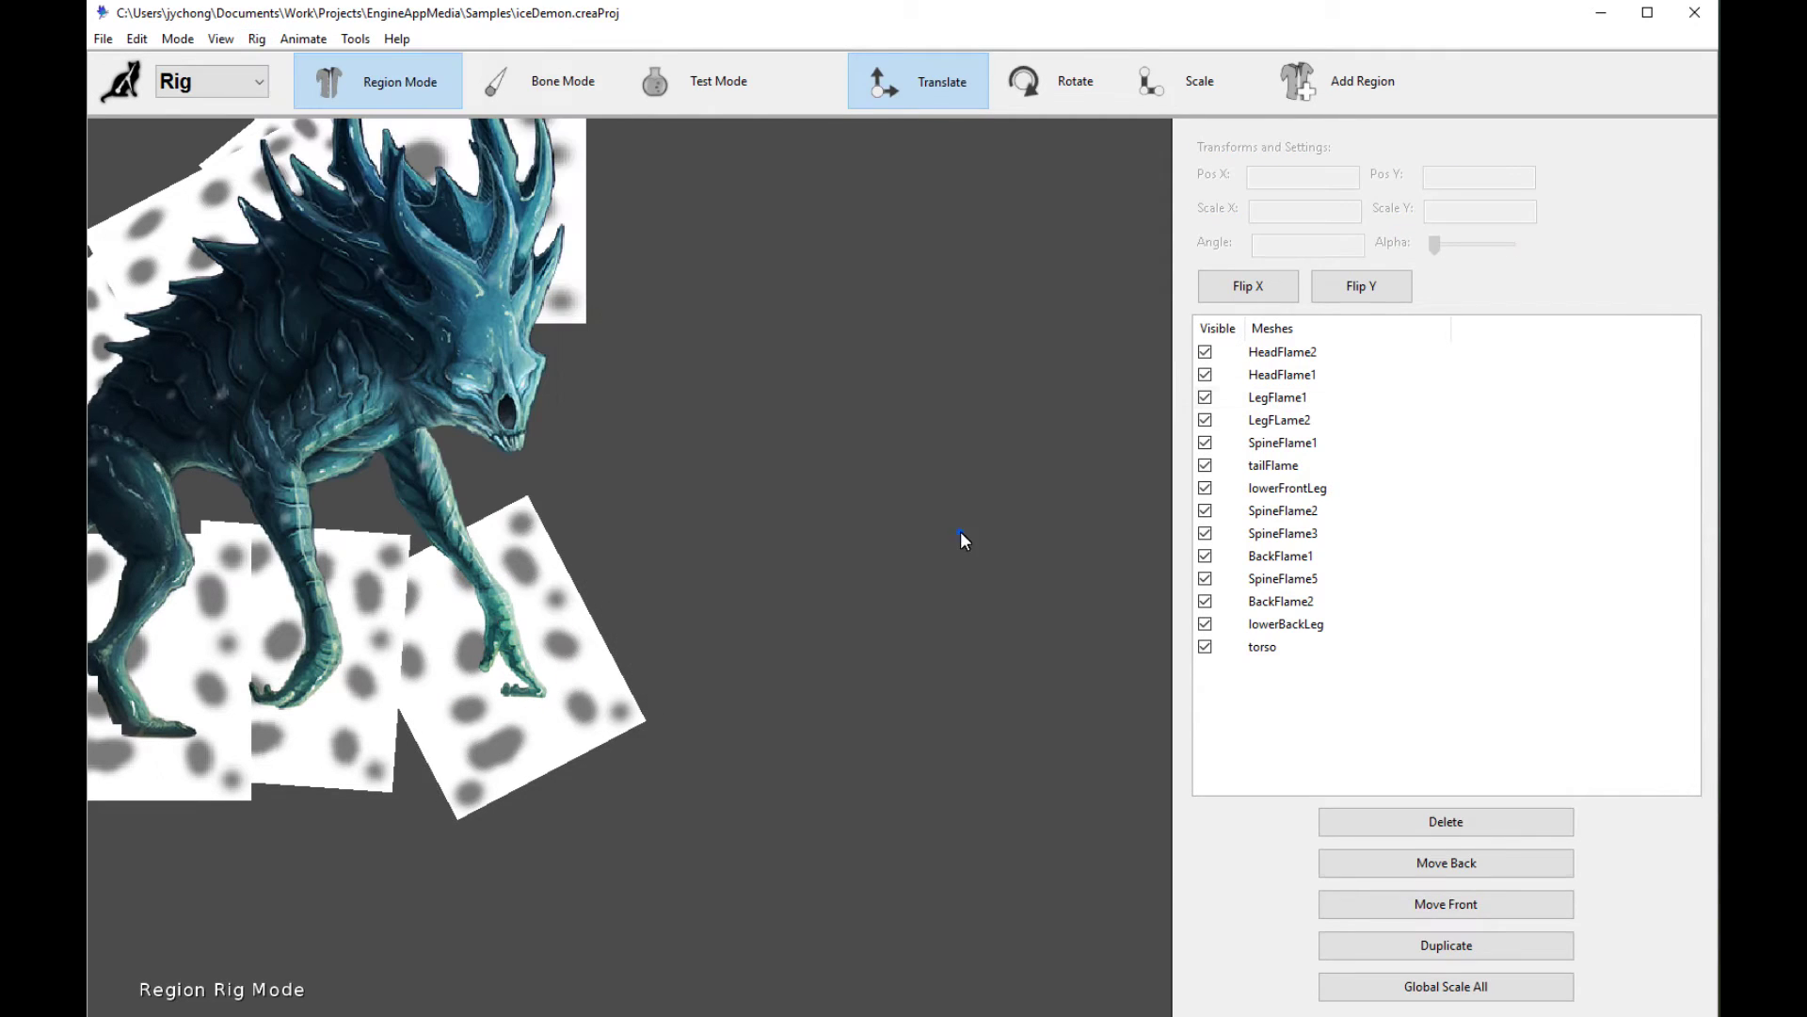
click(644, 690)
click(868, 651)
Switch the project to Animate mode and show the list of mesh regions
click(216, 90)
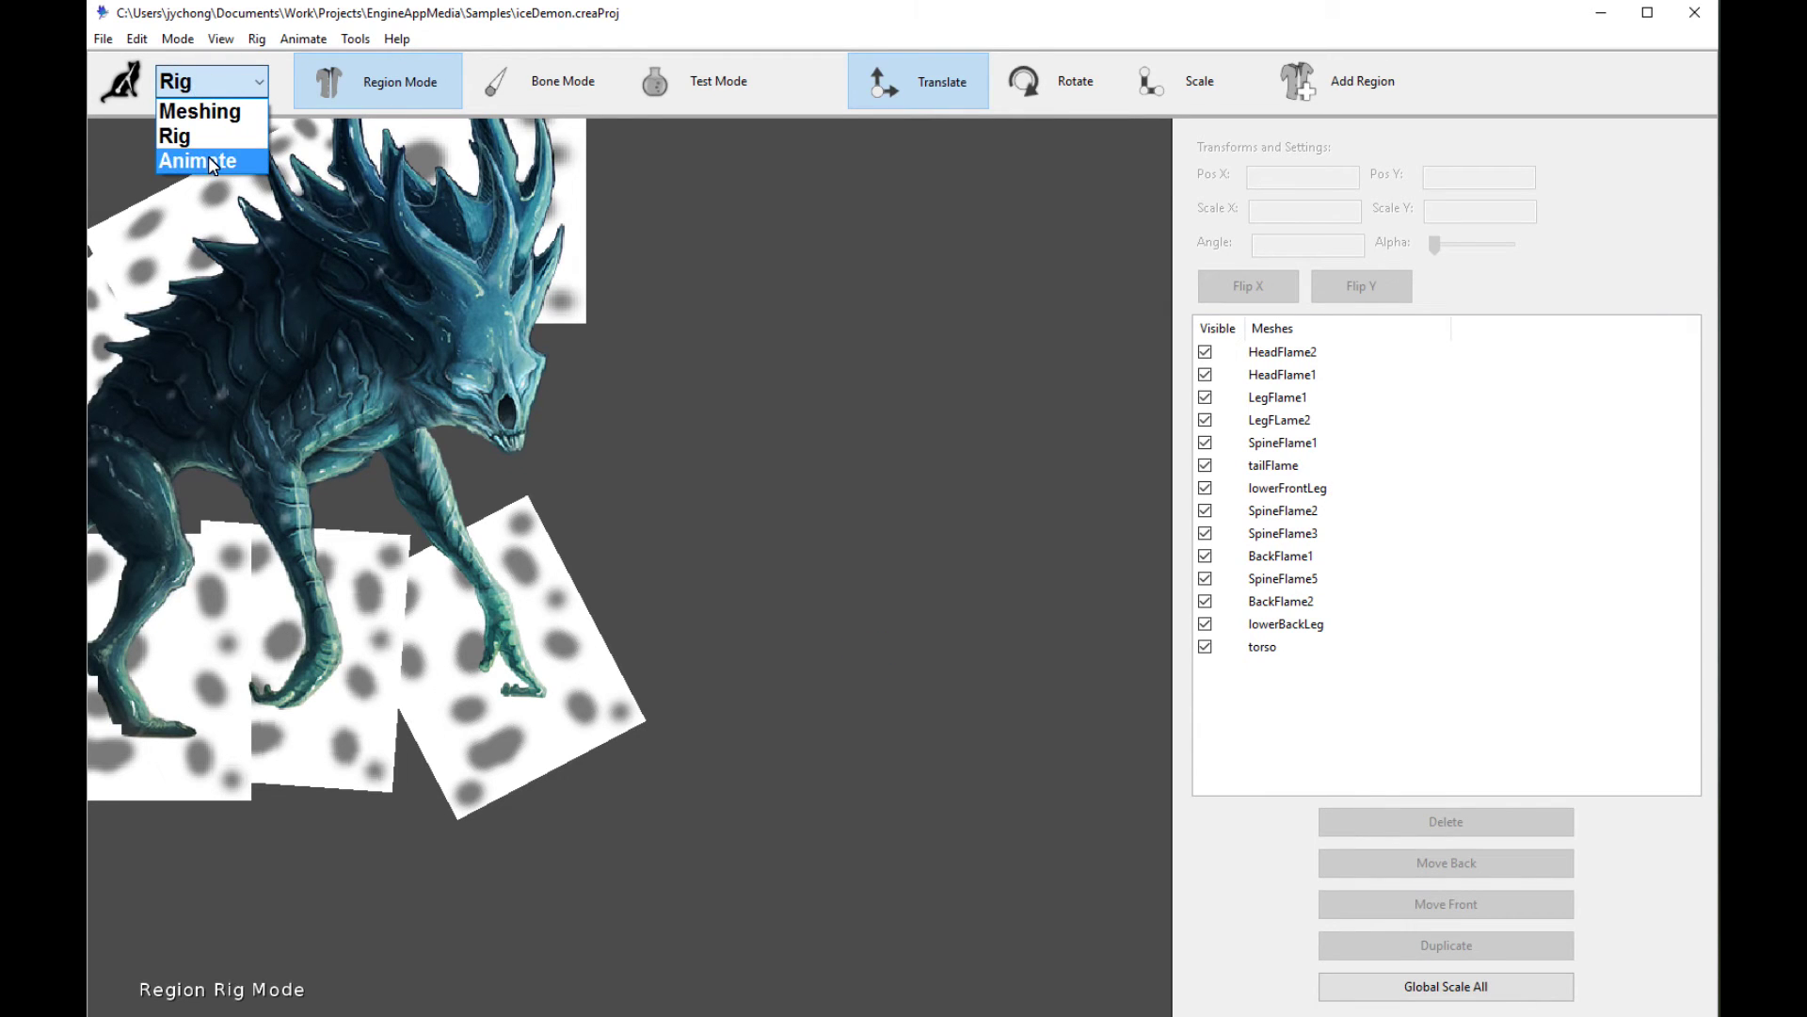
click(209, 162)
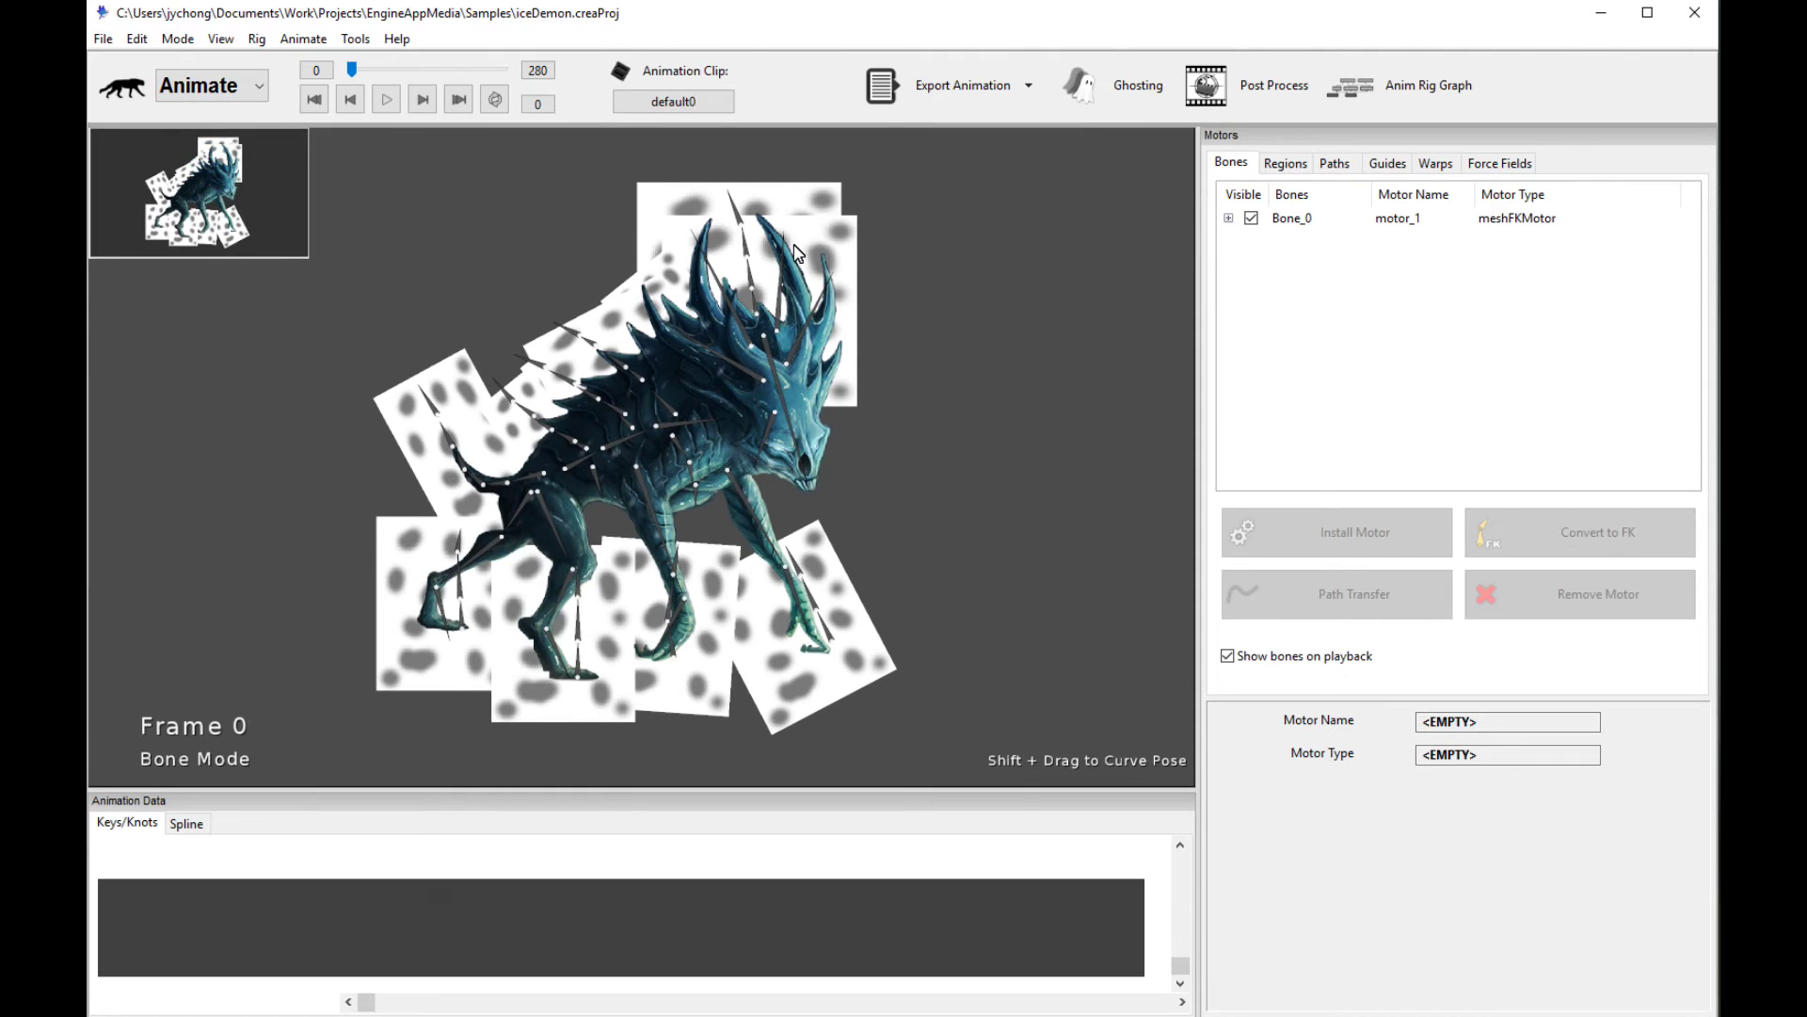
drag(1025, 404, 953, 405)
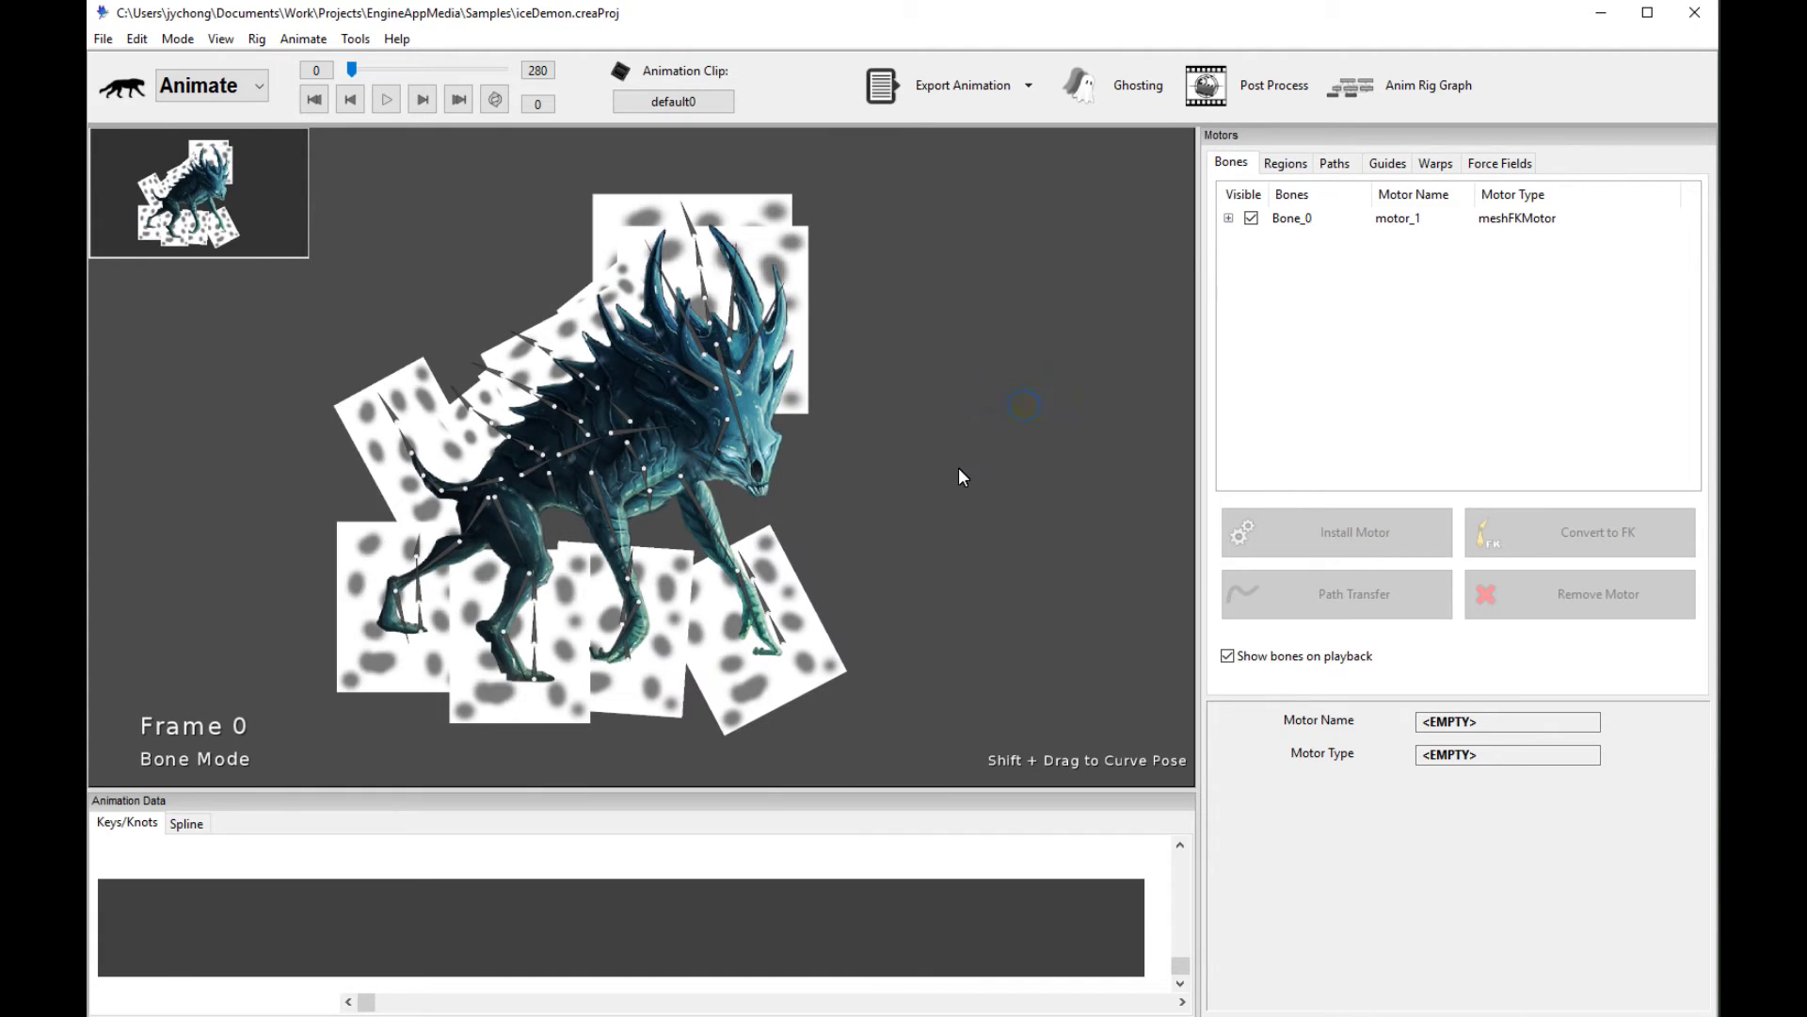
click(1285, 164)
Install a Simple Transform Motor on the LegFlame1 region at the front leg
click(833, 650)
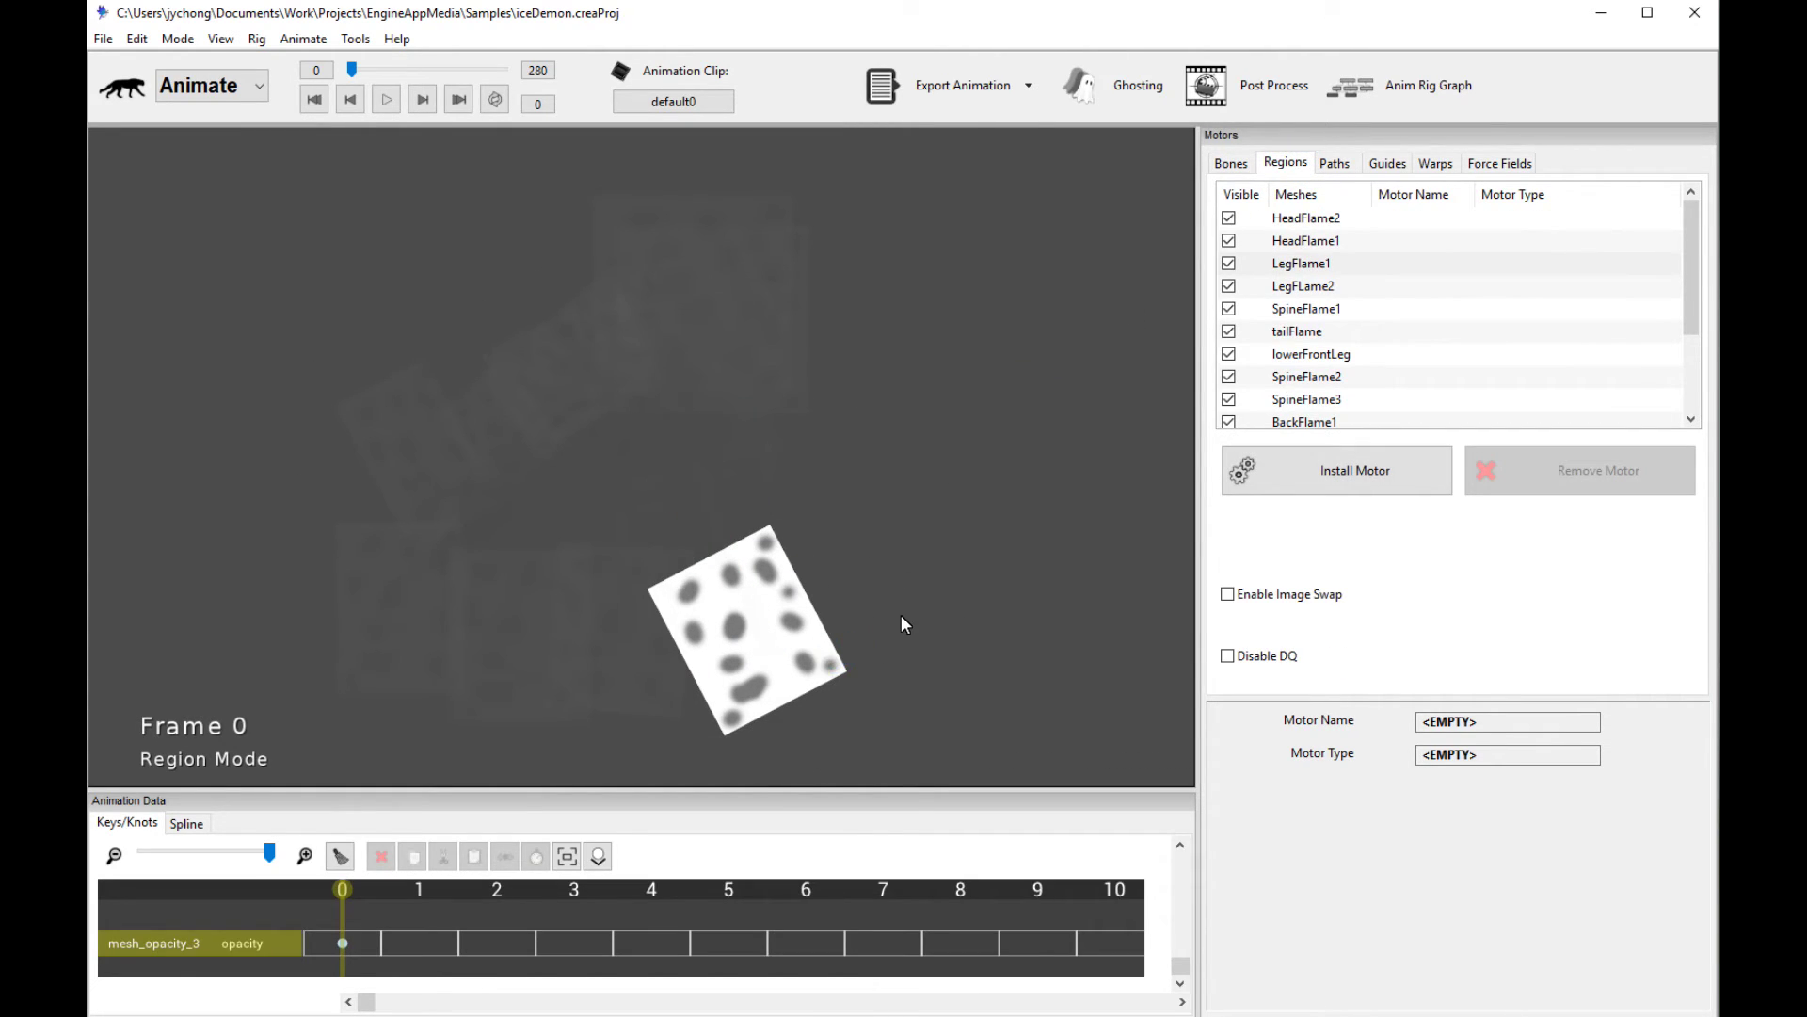
scroll(901, 624, down, 1)
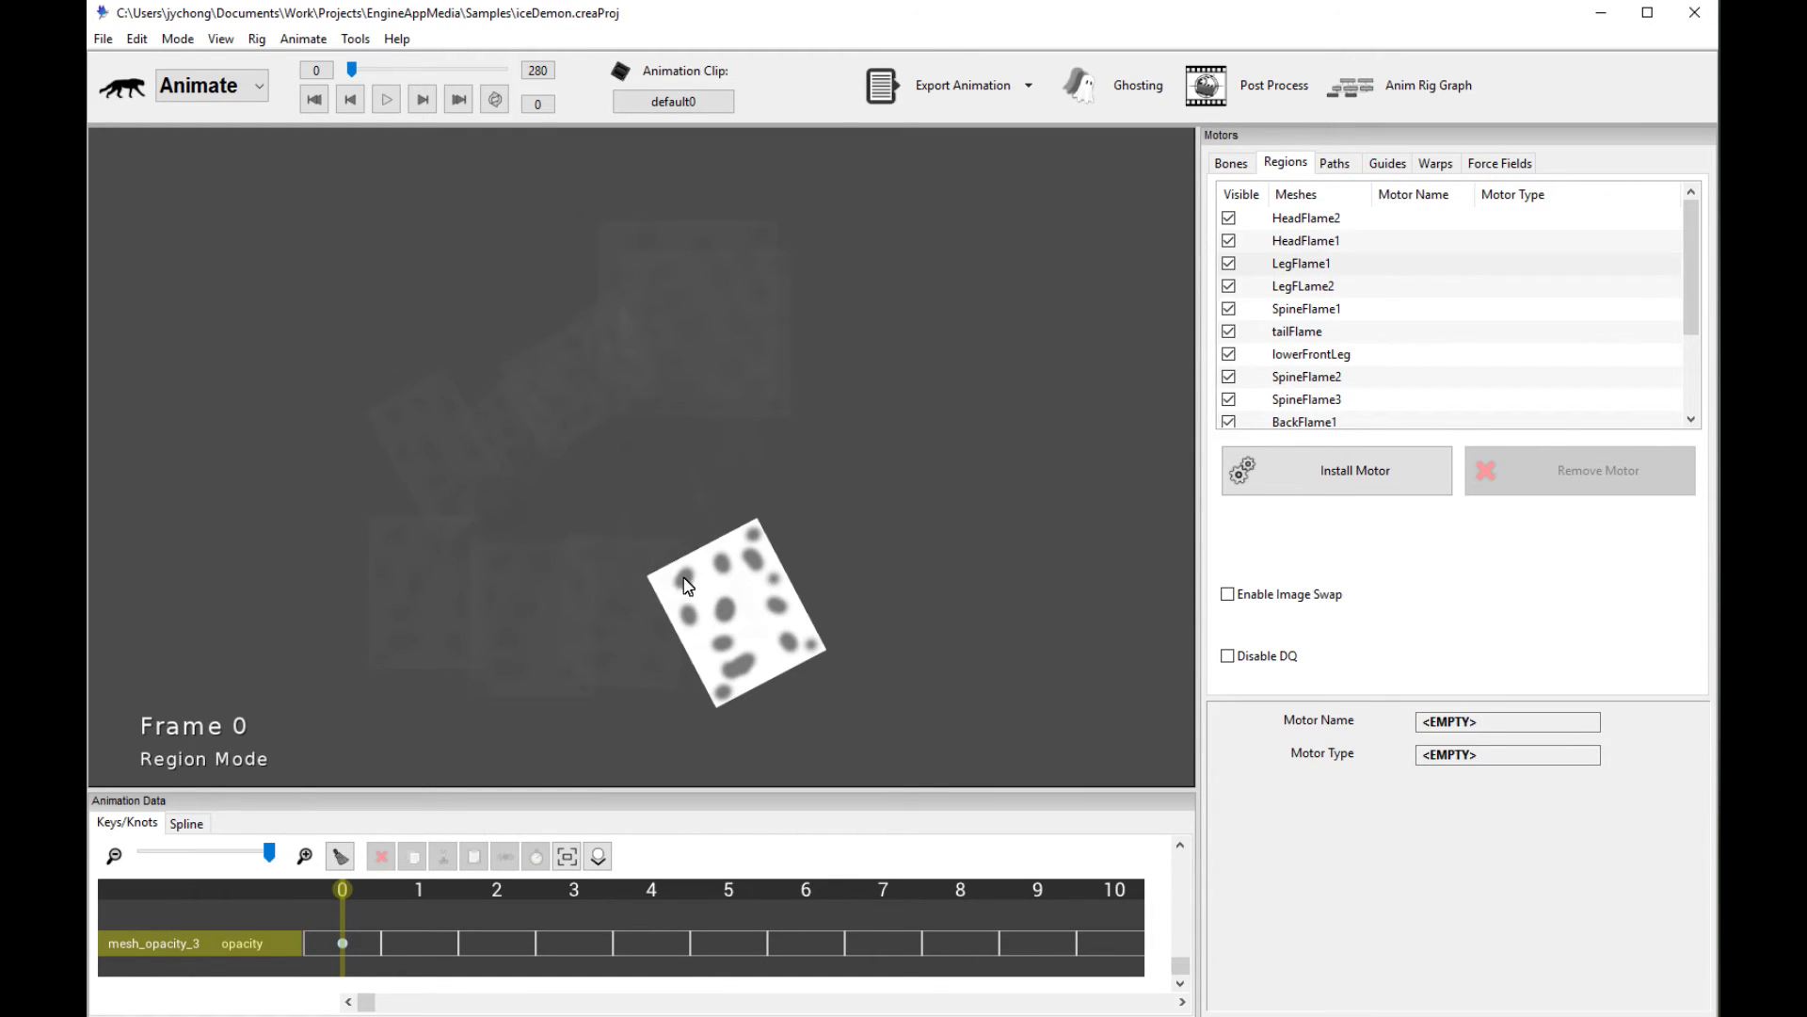
click(960, 546)
scroll(894, 558, up, 1)
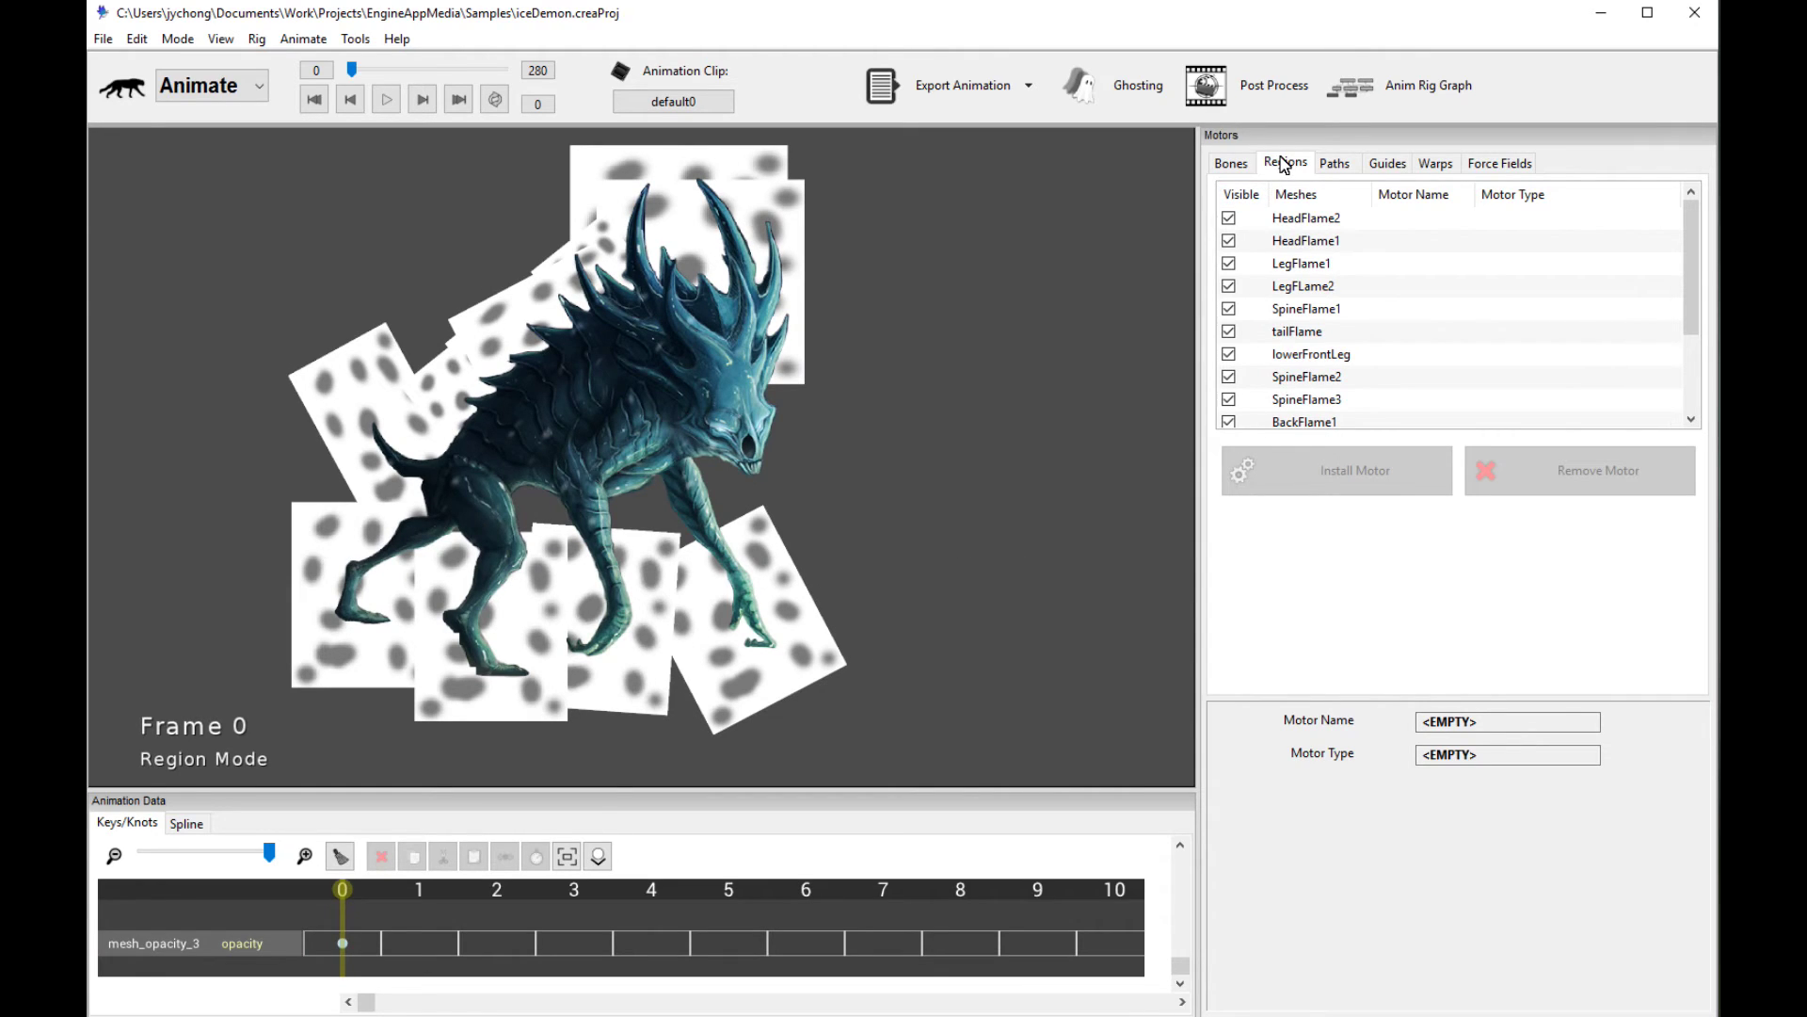
click(847, 640)
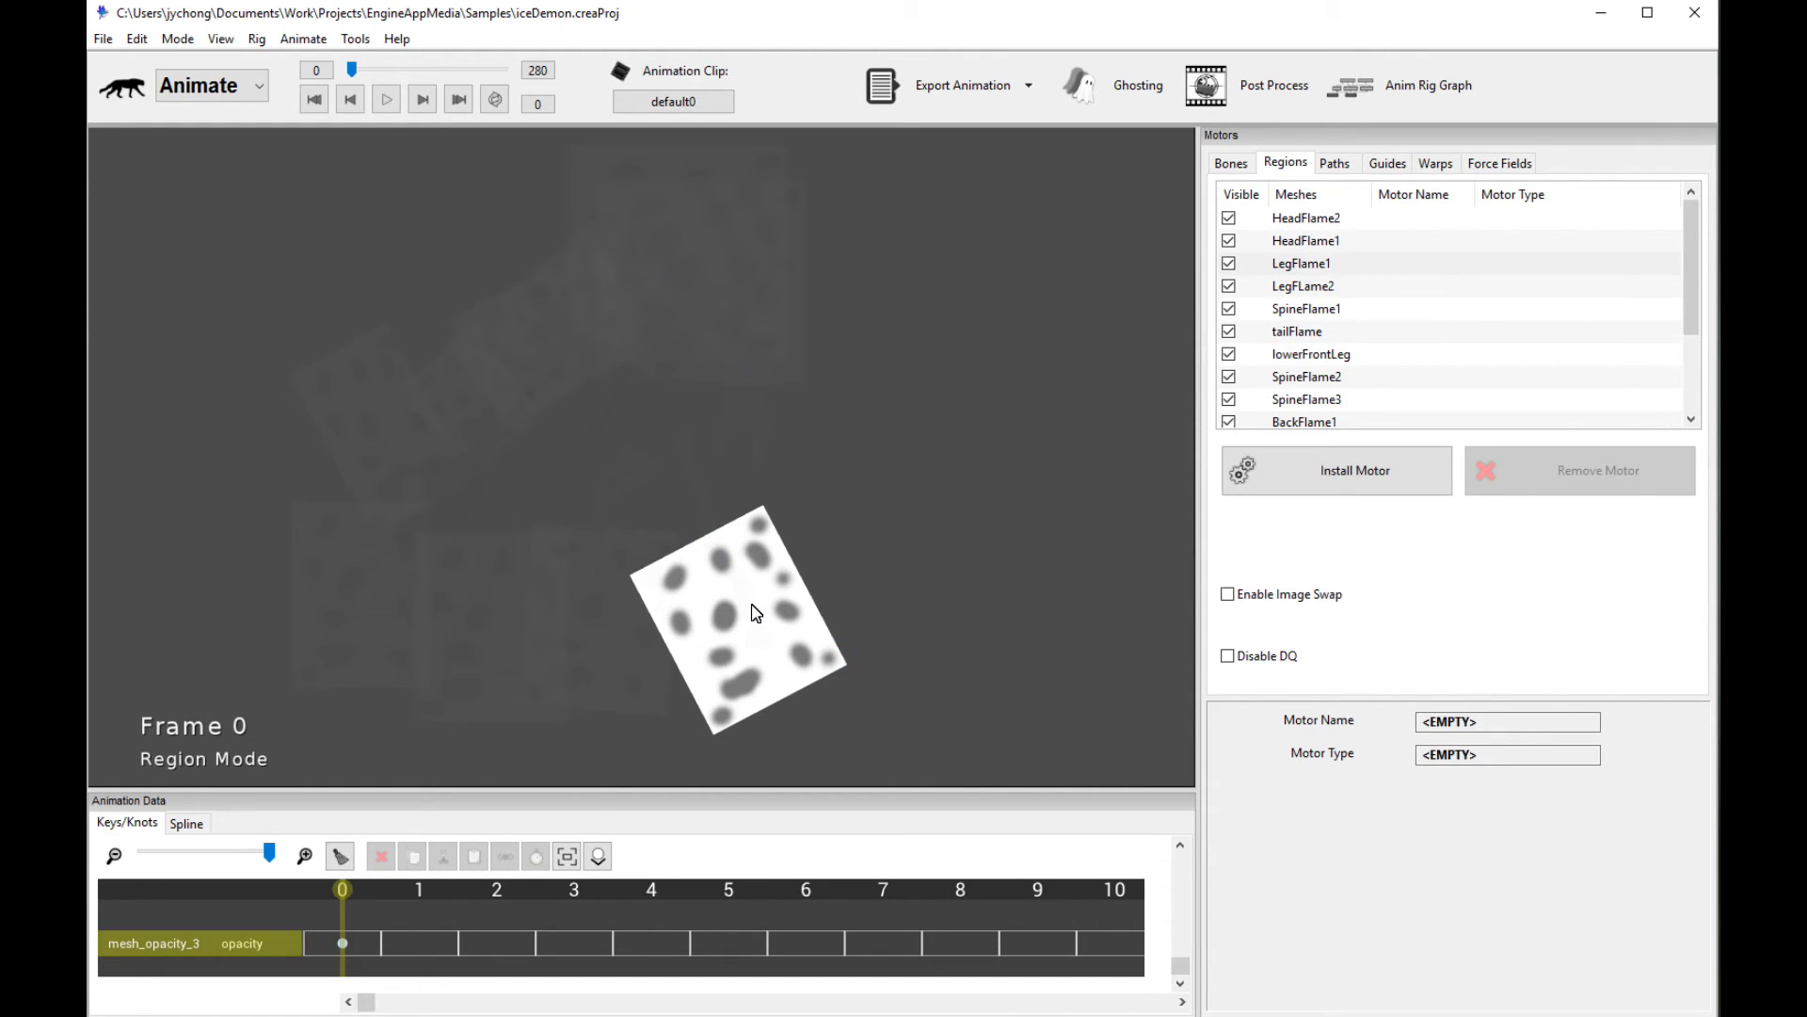
click(1322, 471)
scroll(1044, 593, down, 1)
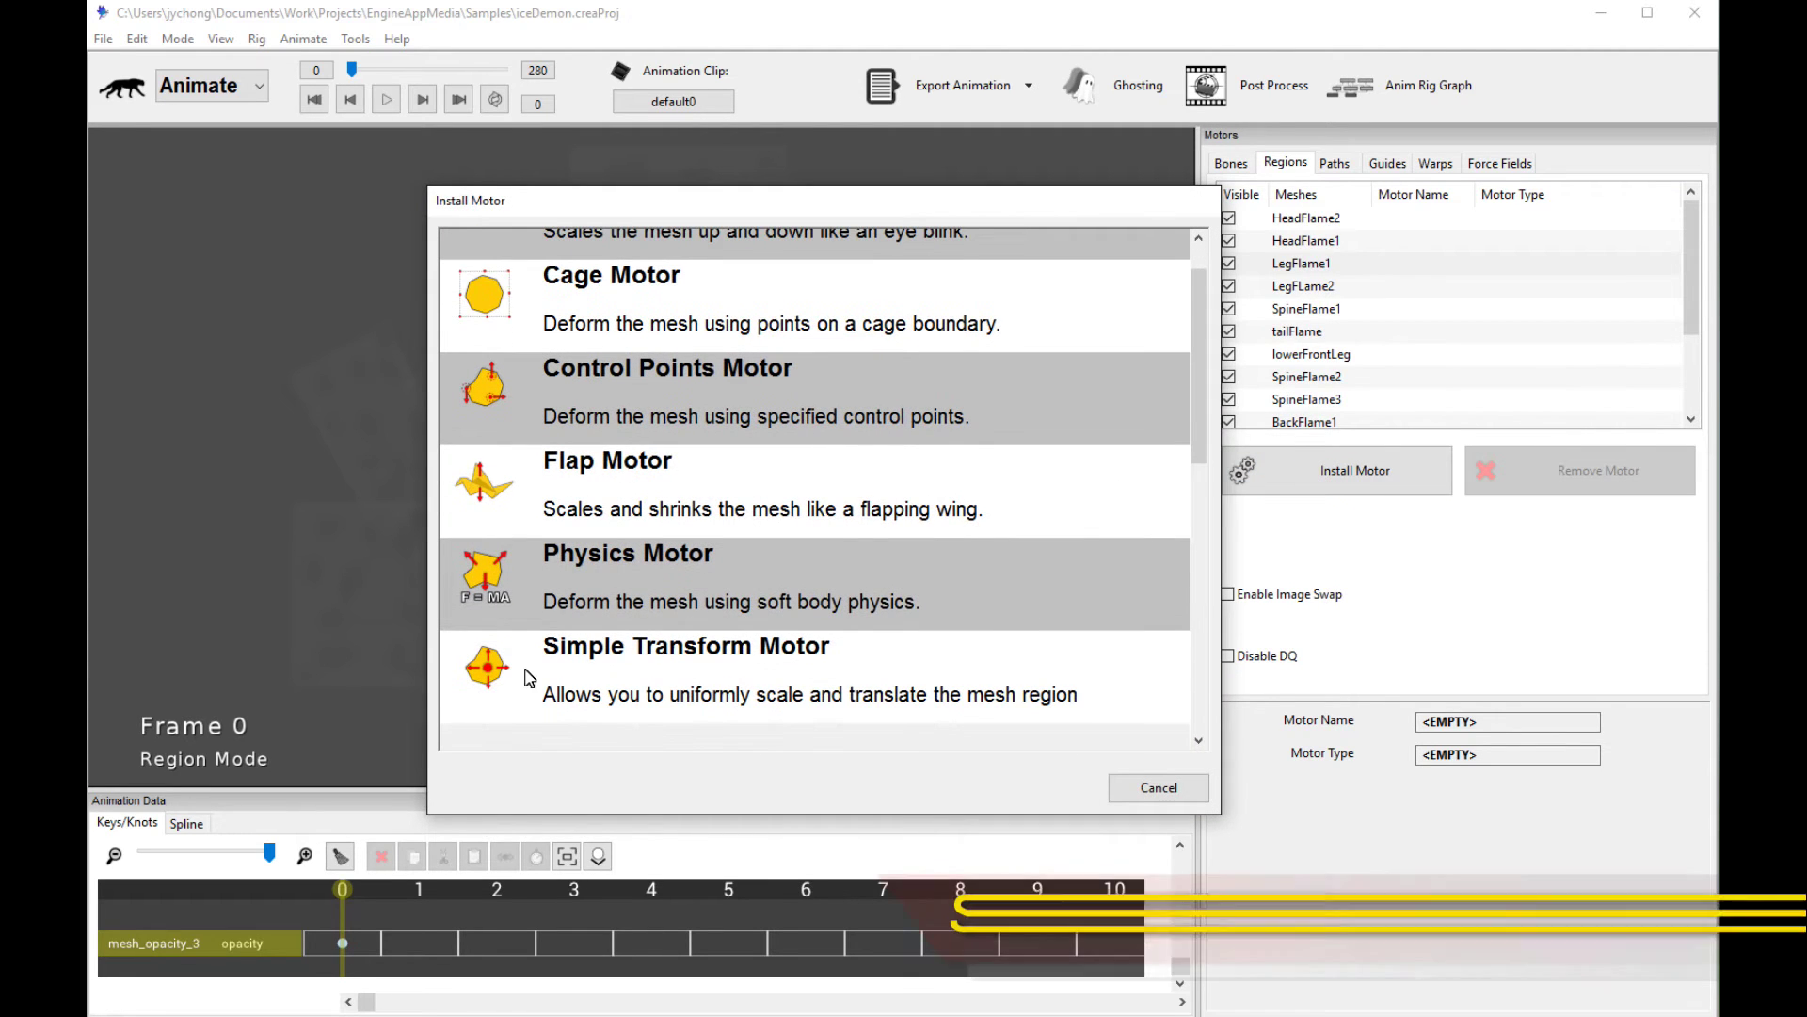
click(881, 692)
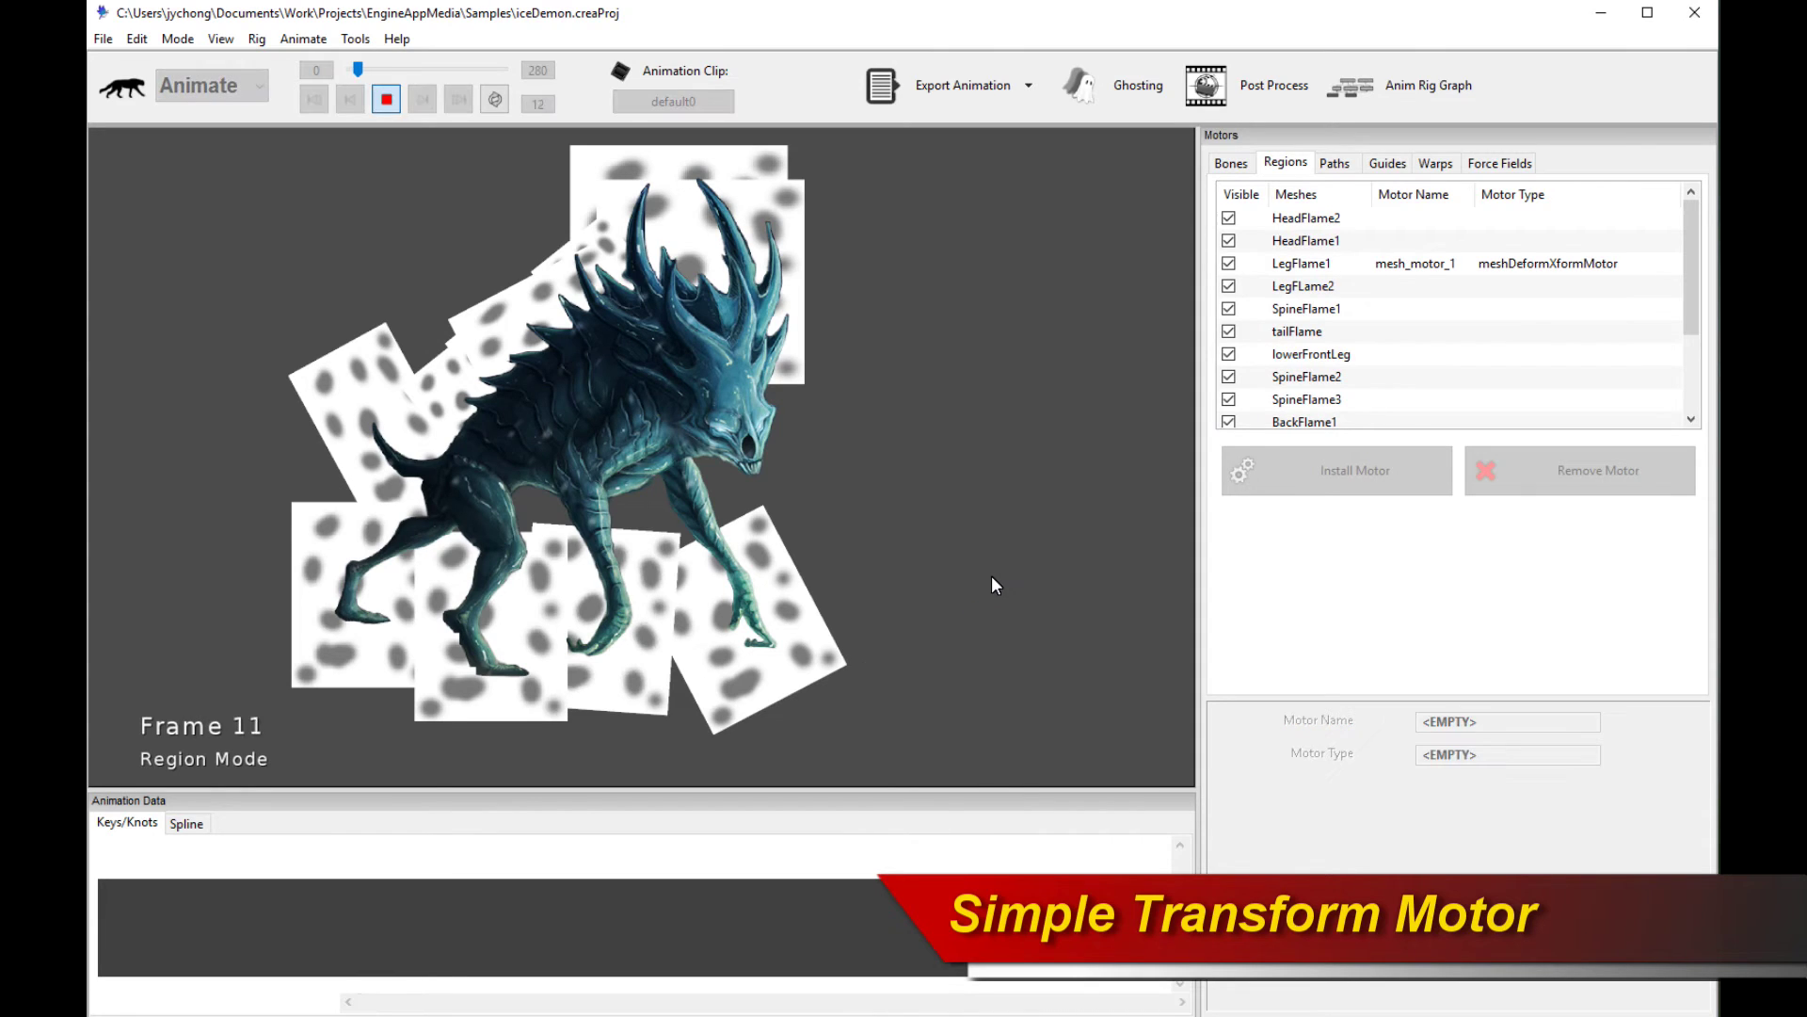
Enable image swapping for LegFlame1 and set the first blue flame from the Sprite Frame Manager as its image at frame 0
click(838, 654)
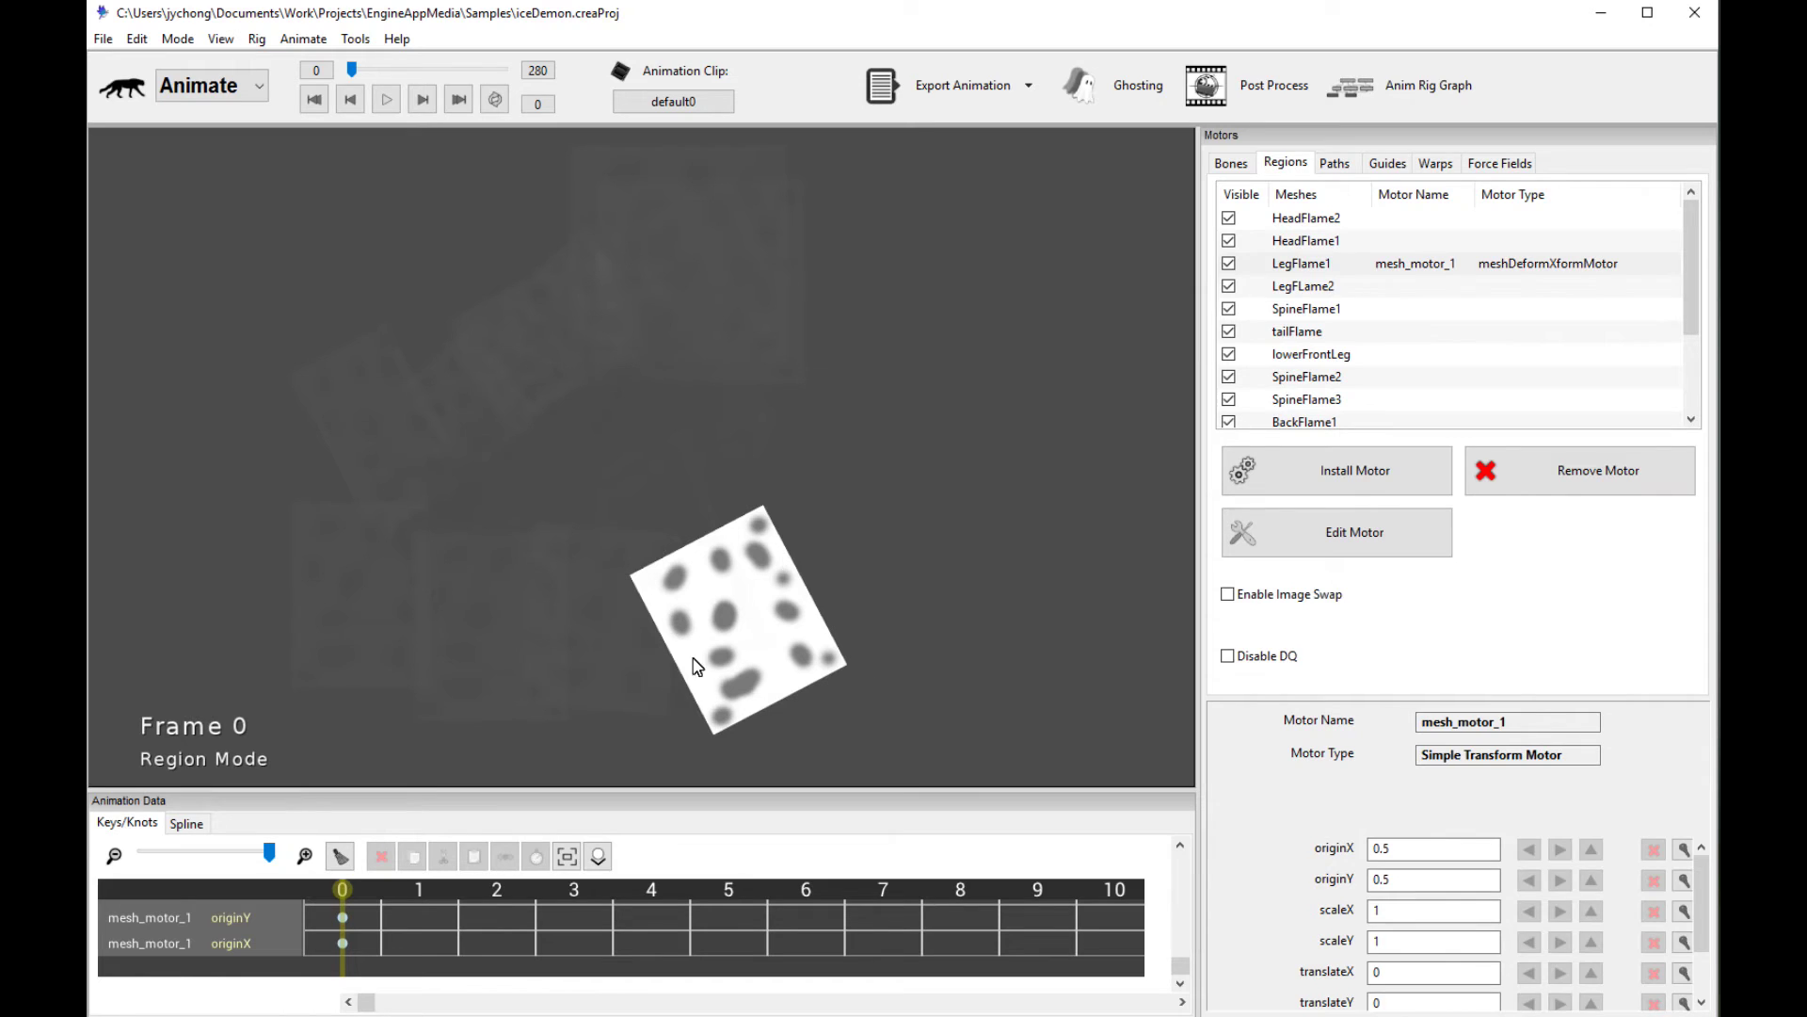
click(865, 663)
click(843, 662)
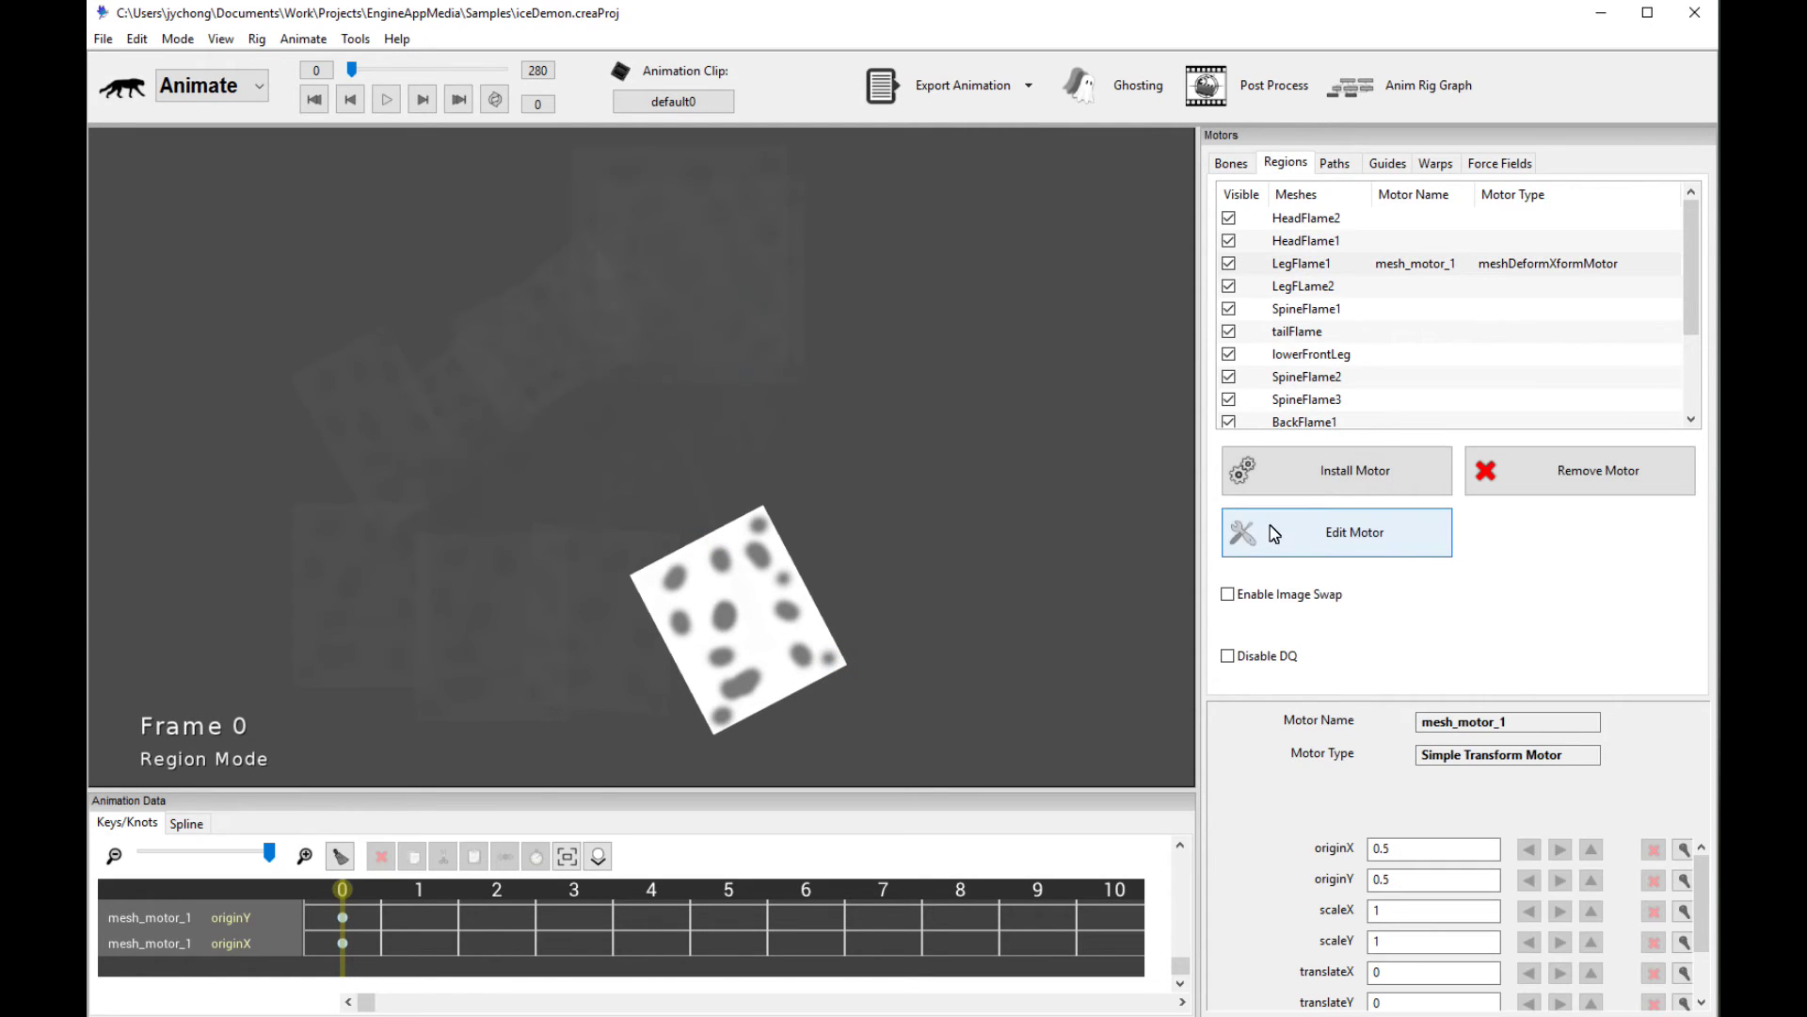
click(1273, 597)
click(1482, 603)
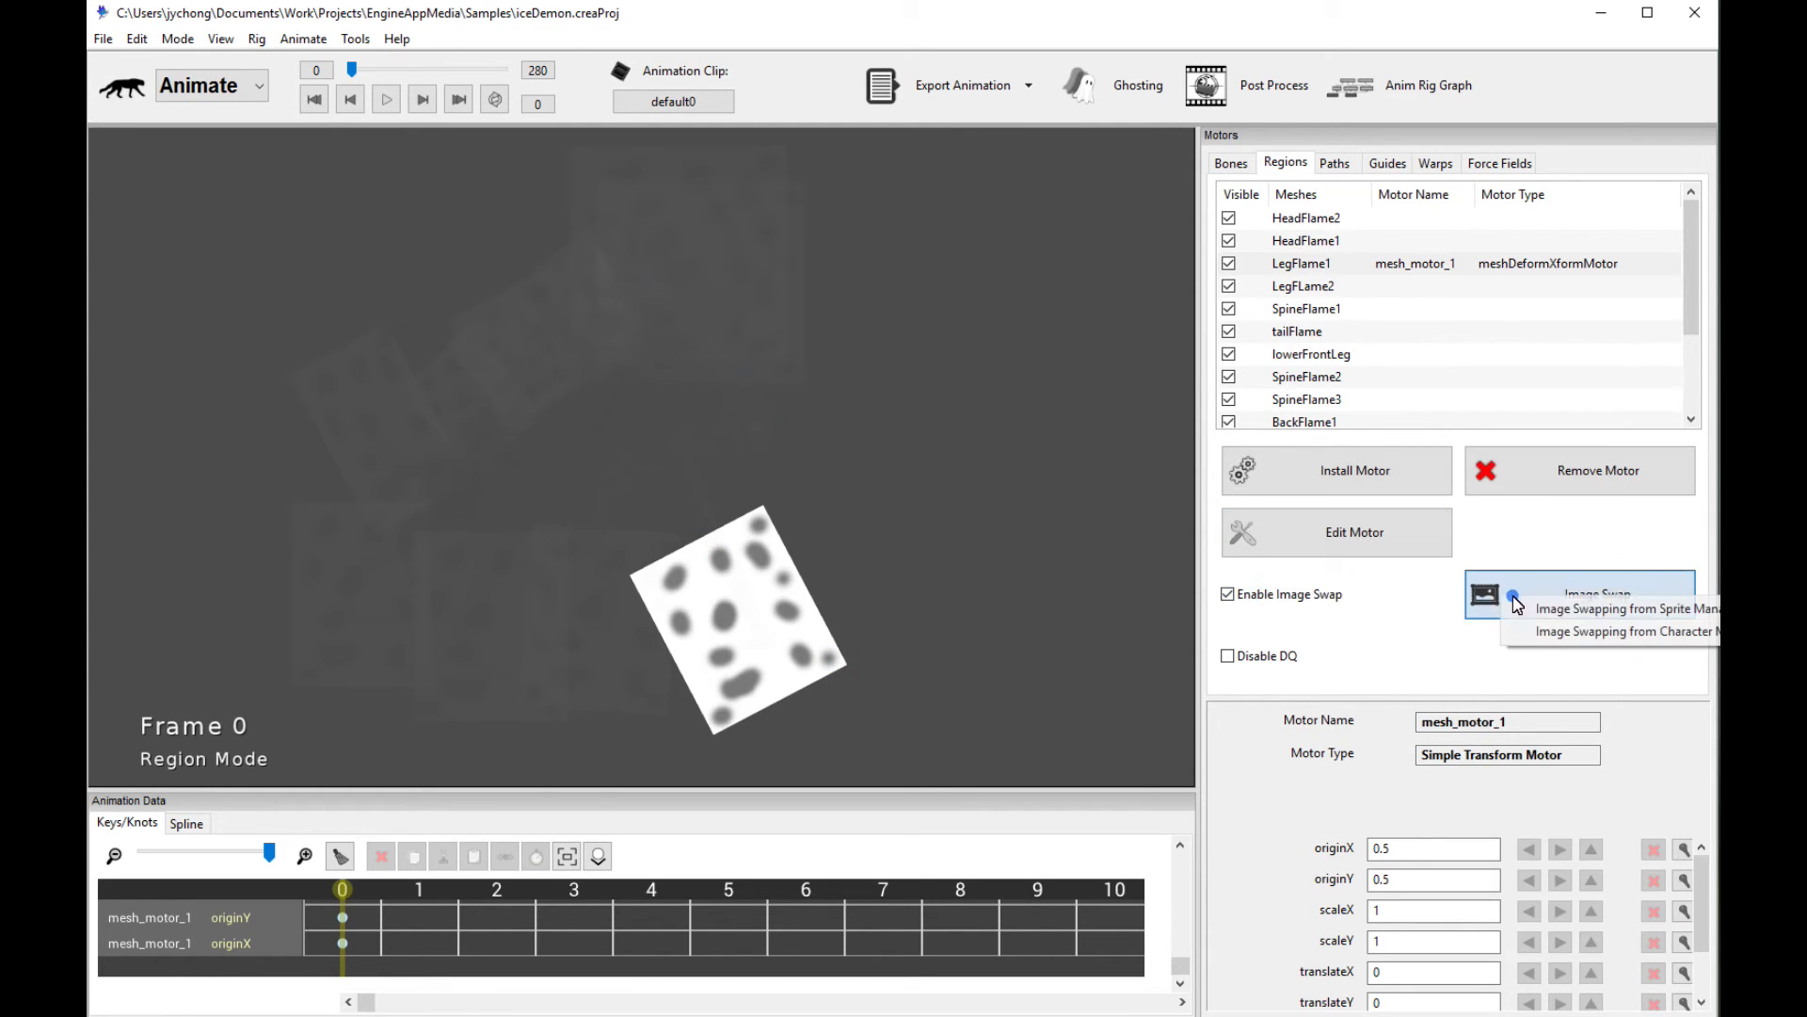
click(1557, 610)
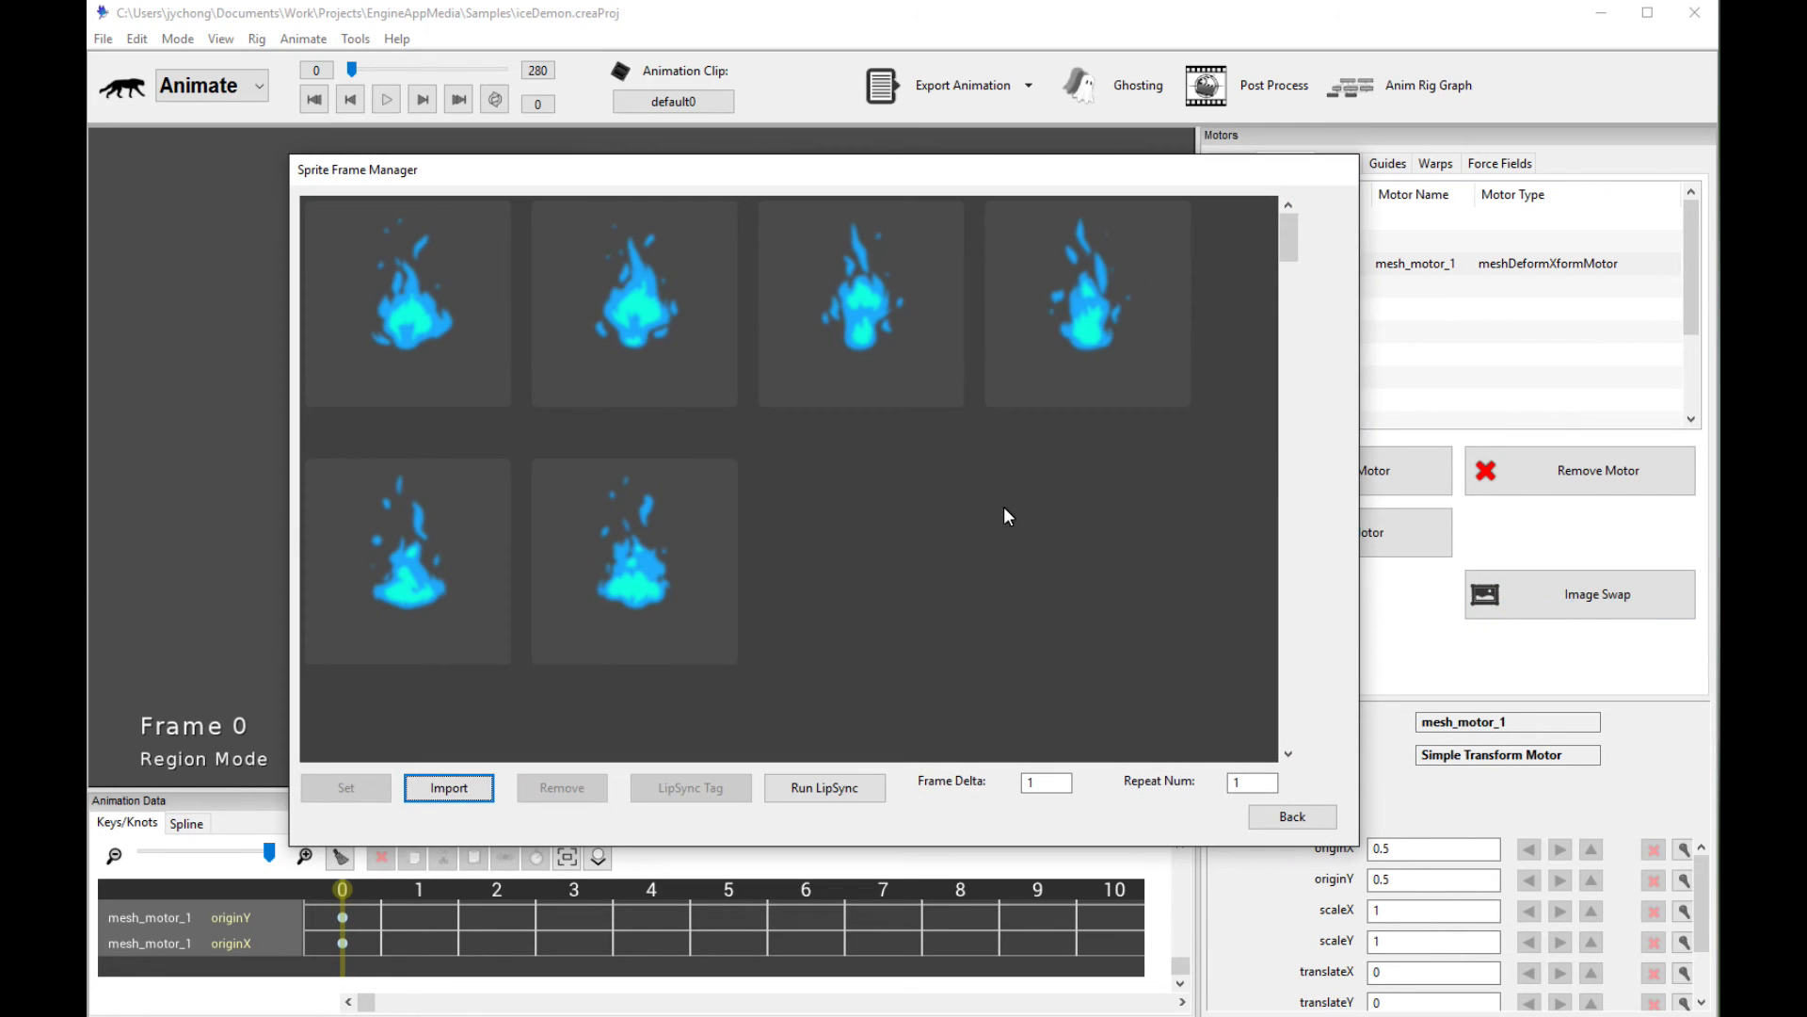
click(509, 403)
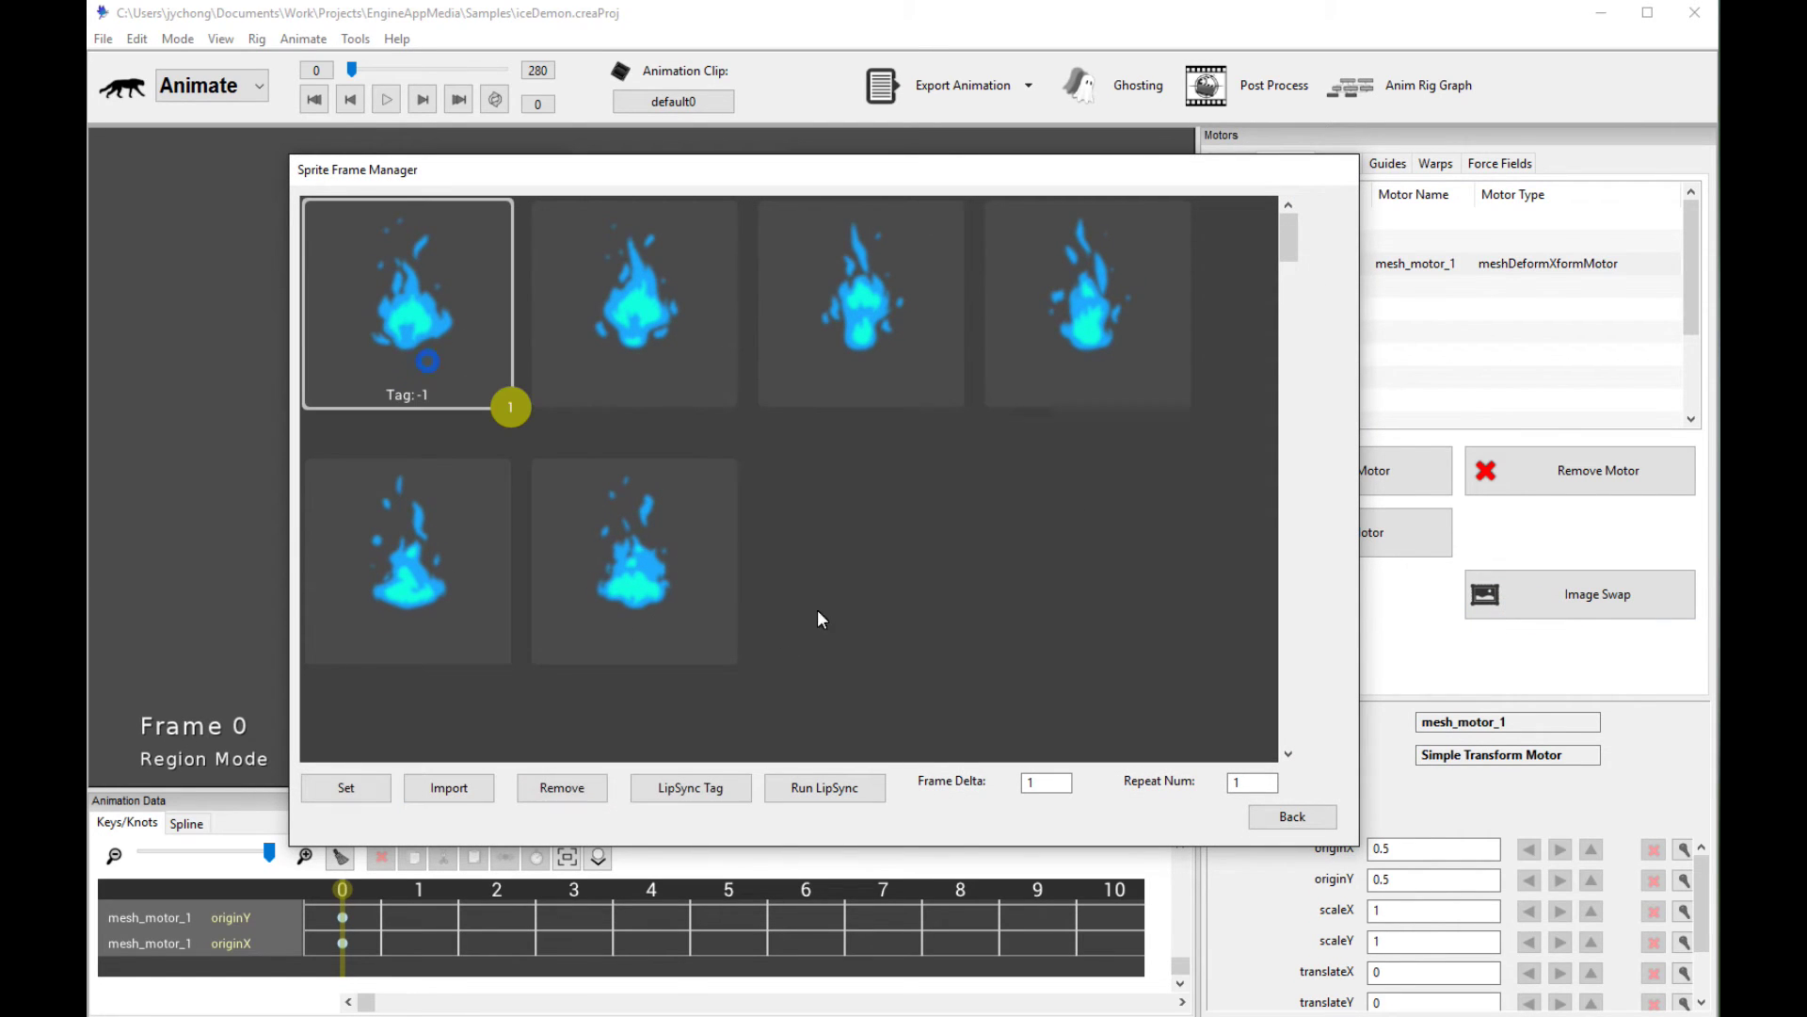
click(370, 785)
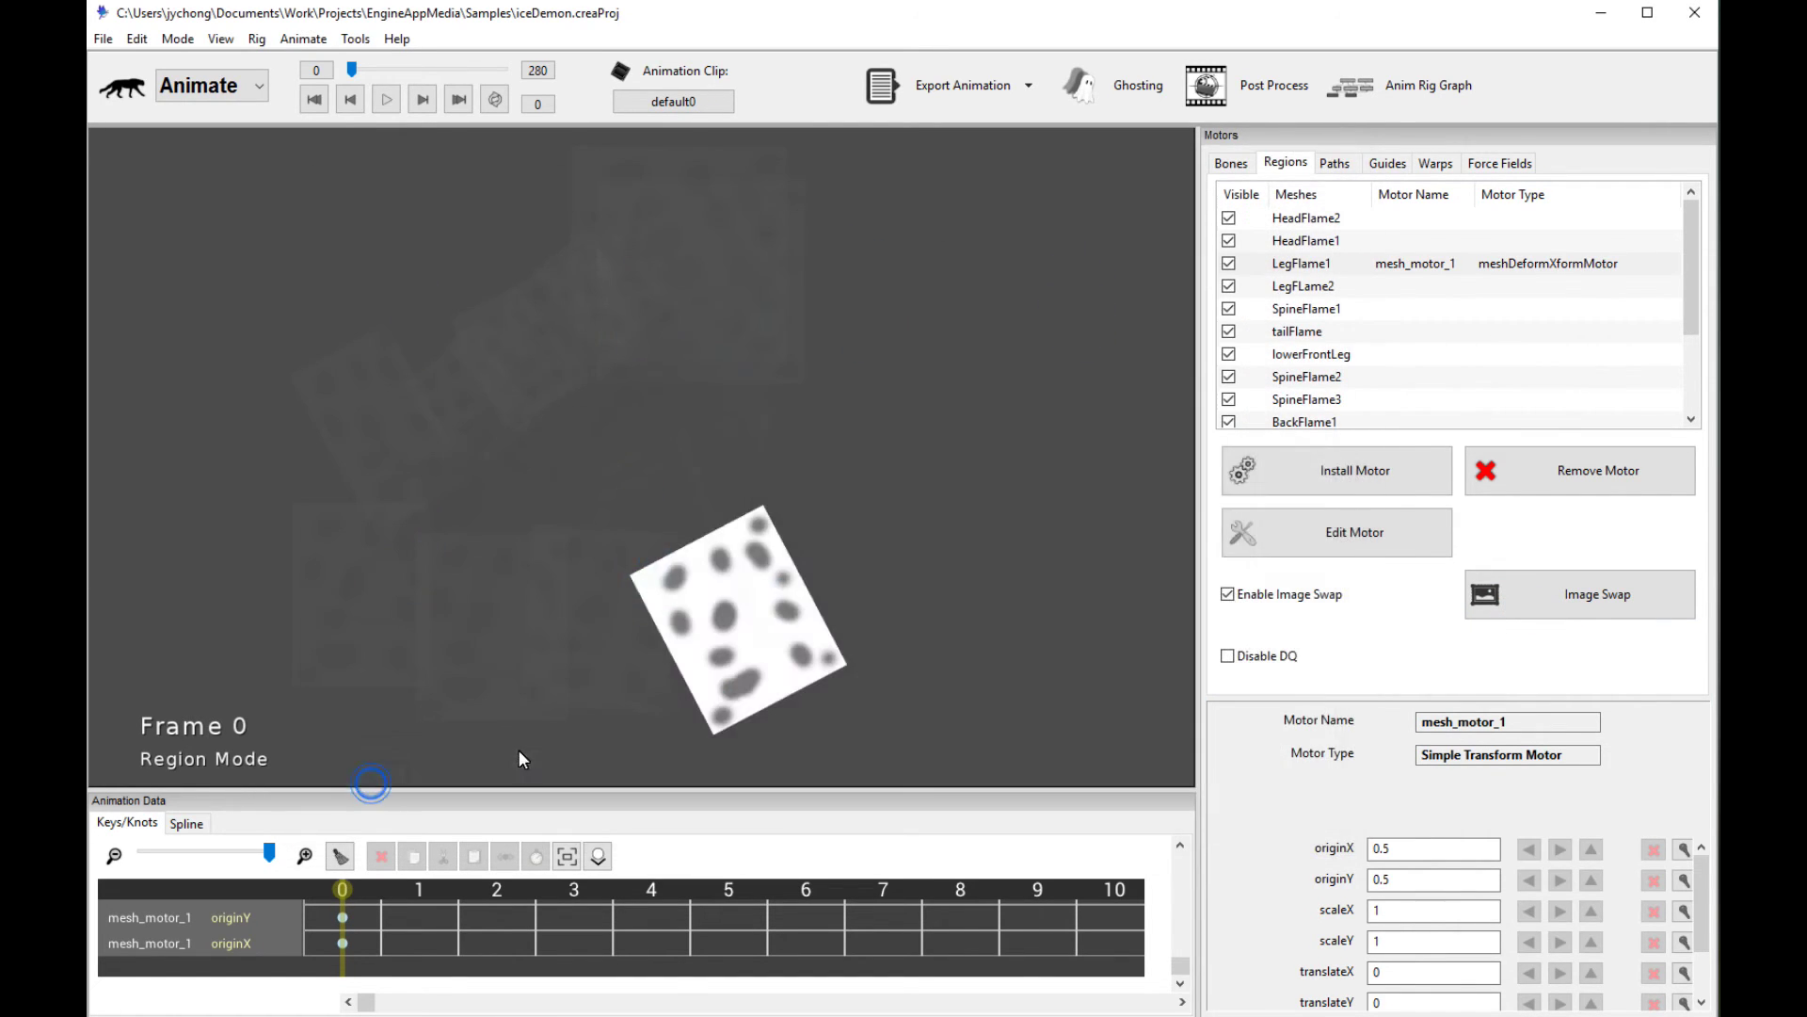
Scale the LegFlame1 flame through its transform motor, with scaleY 1.5 and scaleX 2
click(964, 589)
click(788, 608)
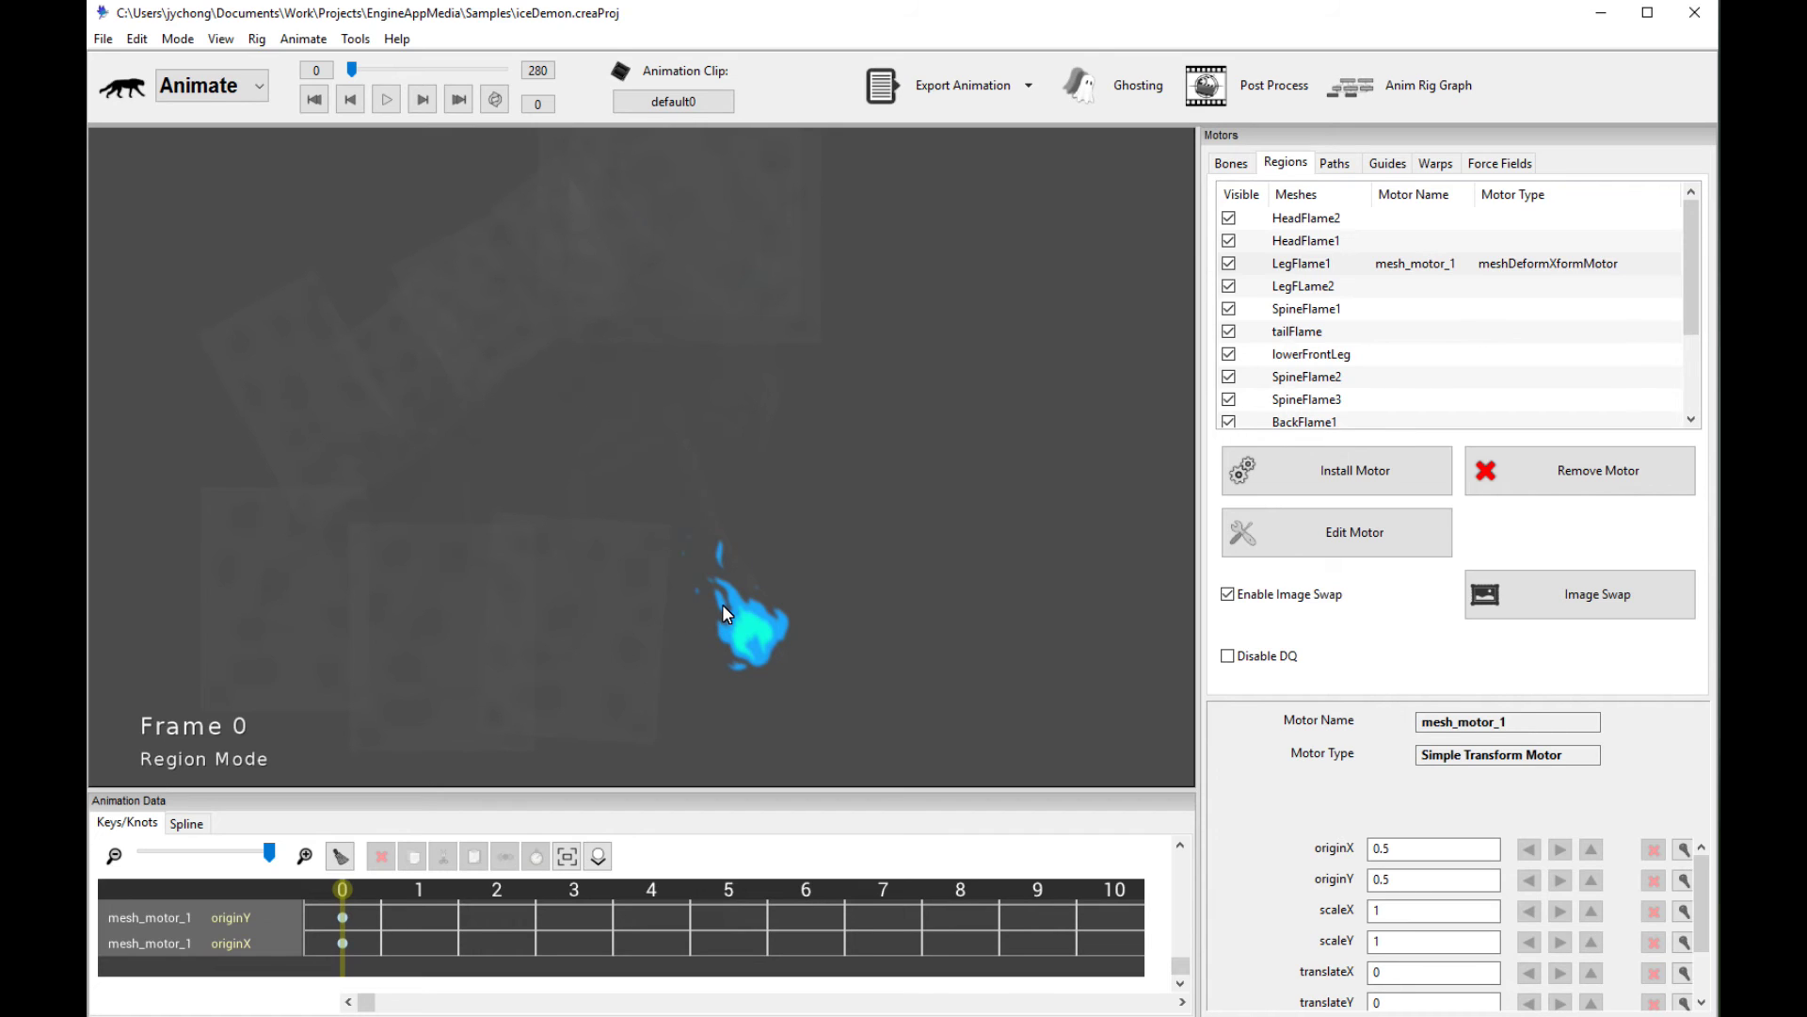
click(1433, 941)
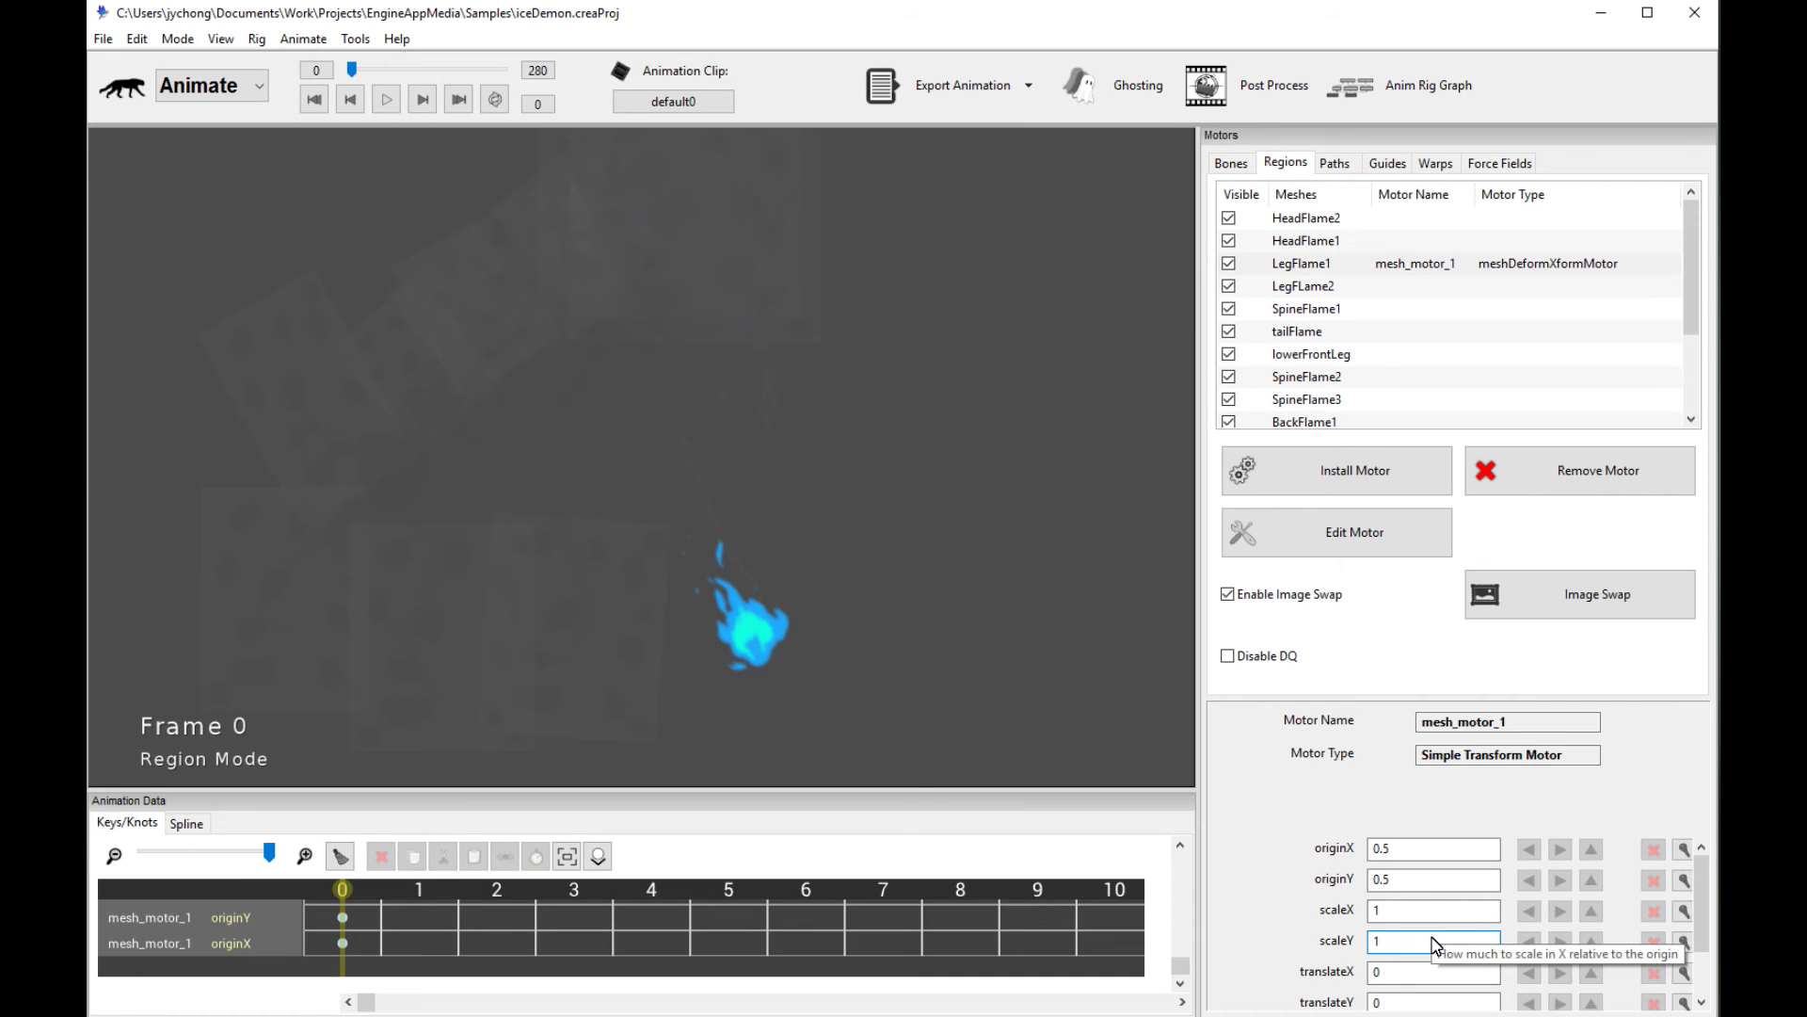
key(Return)
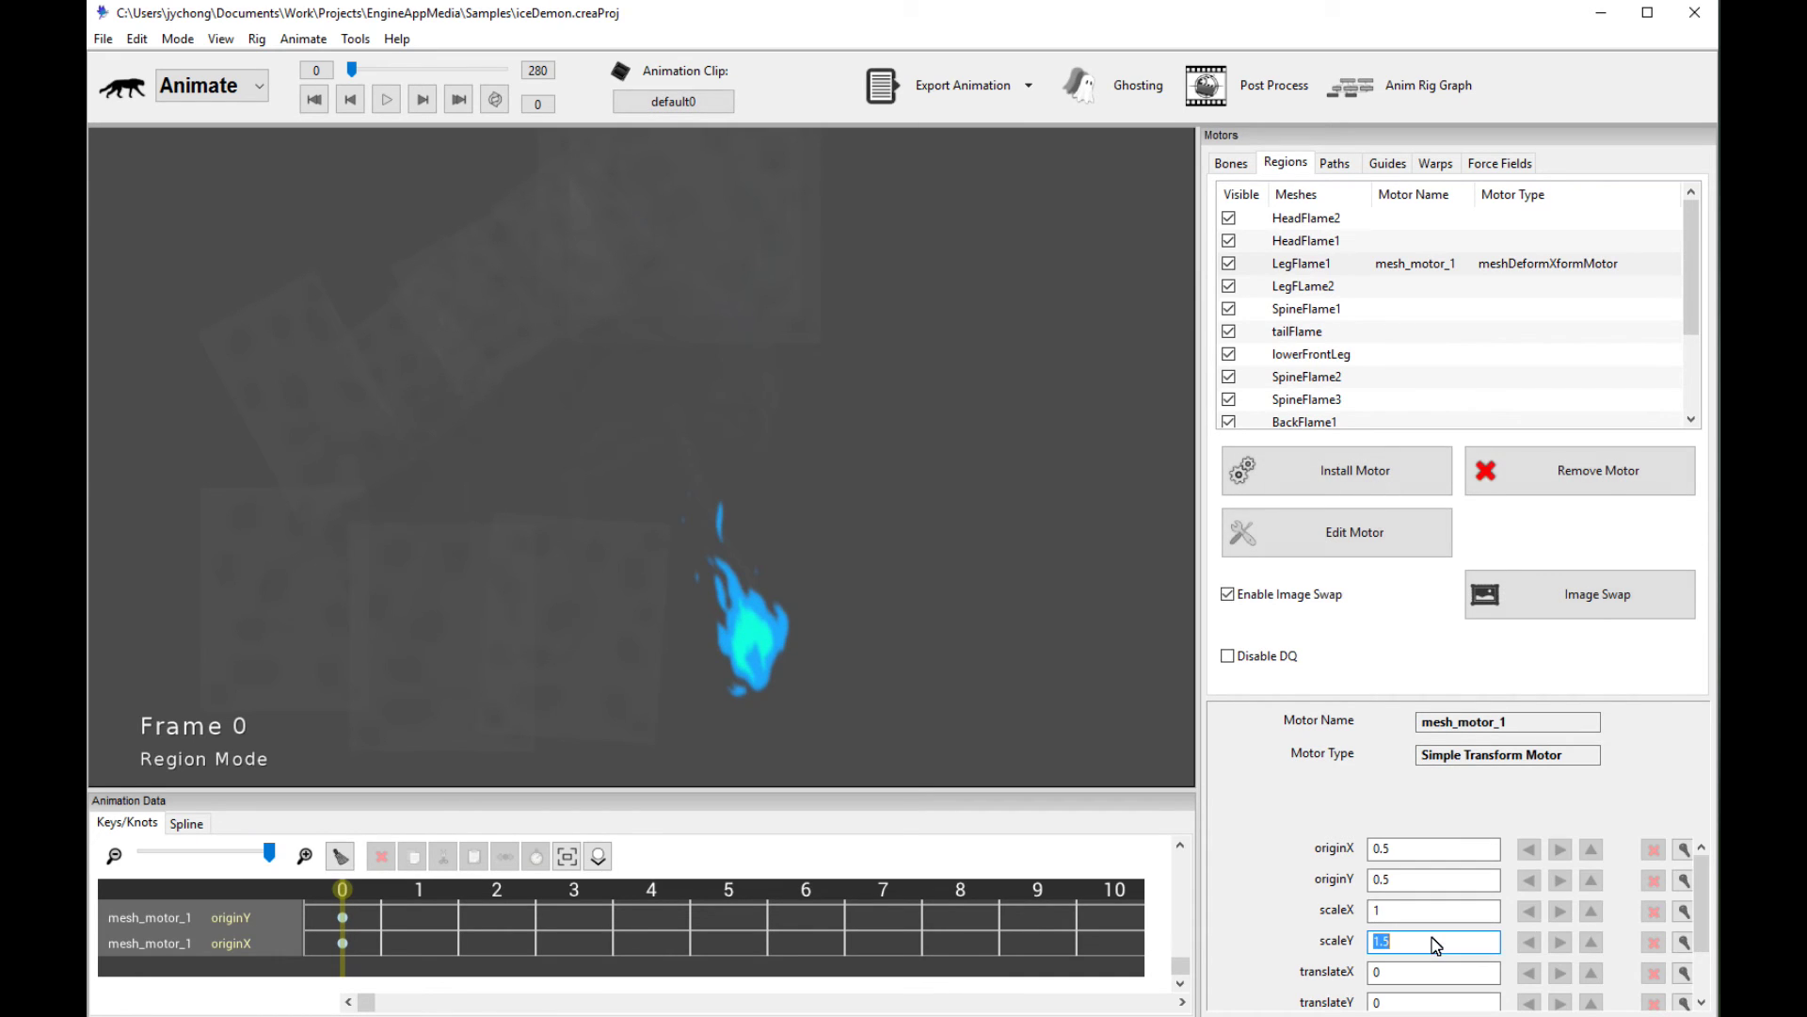
click(1437, 911)
key(BackSpace)
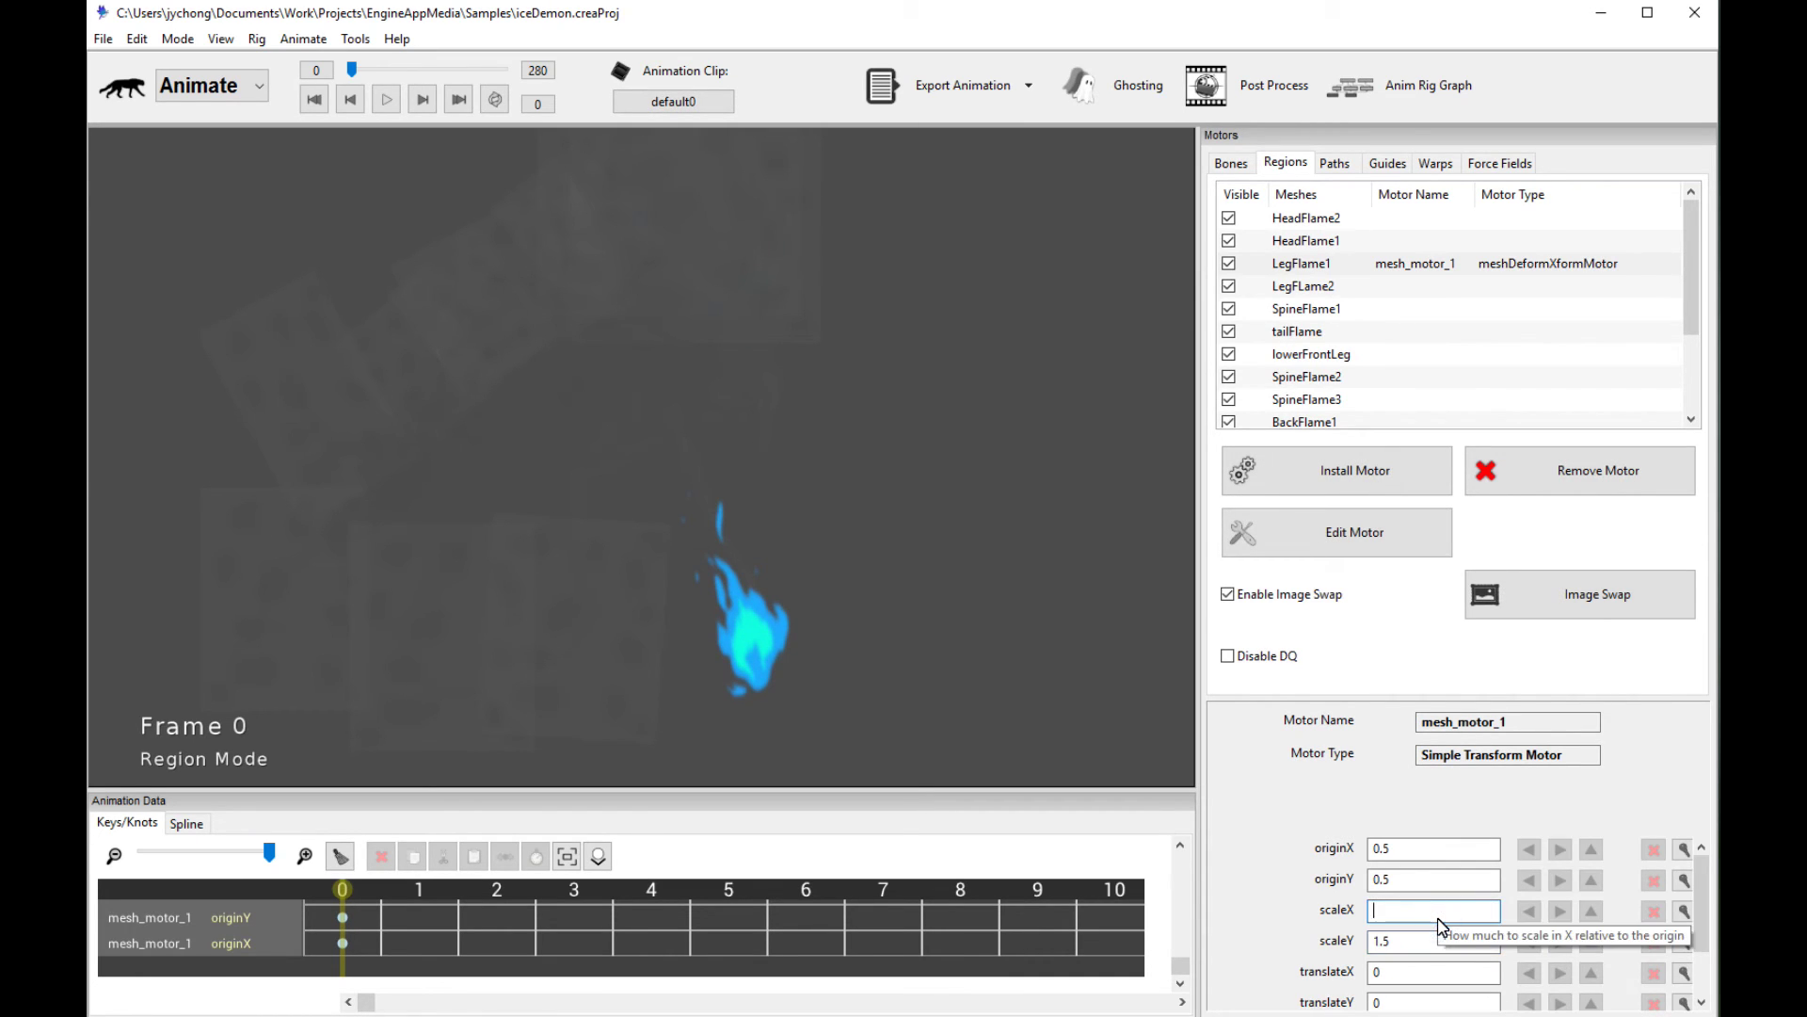
key(Return)
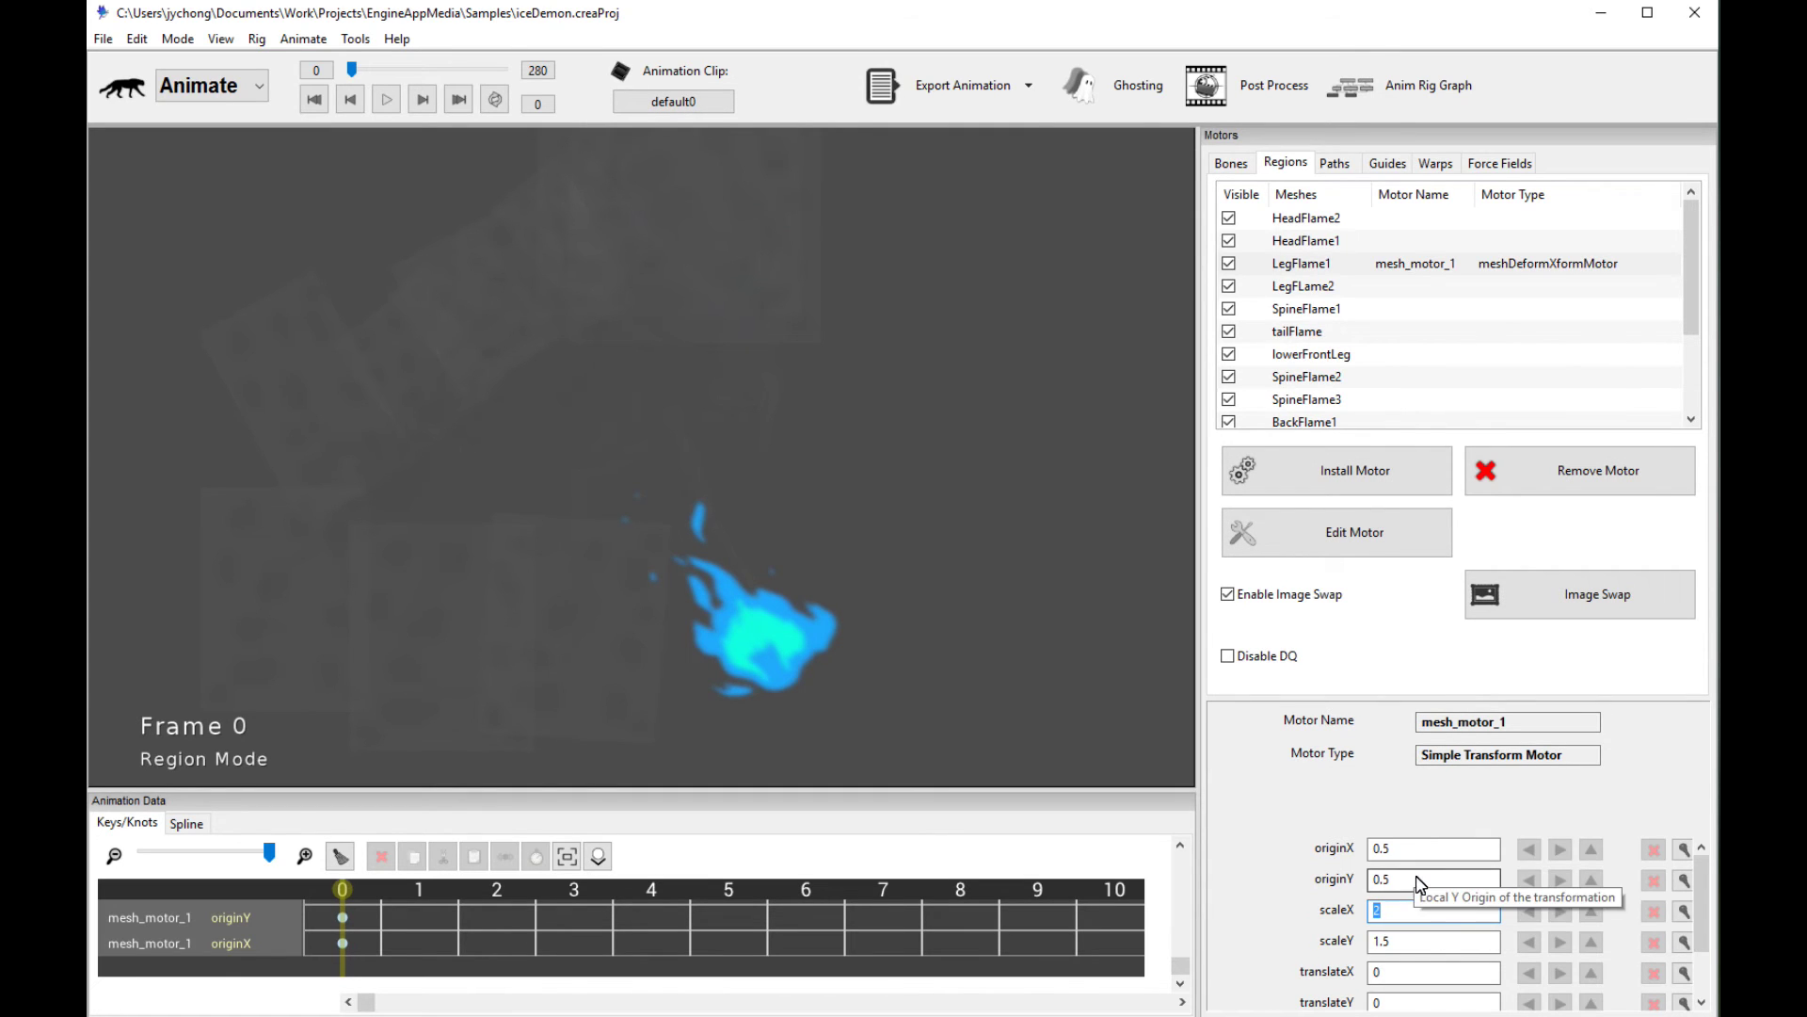
Try shifting the LegFlame1 flame upward with a translateY of 1 and of 3
click(1421, 998)
key(BackSpace)
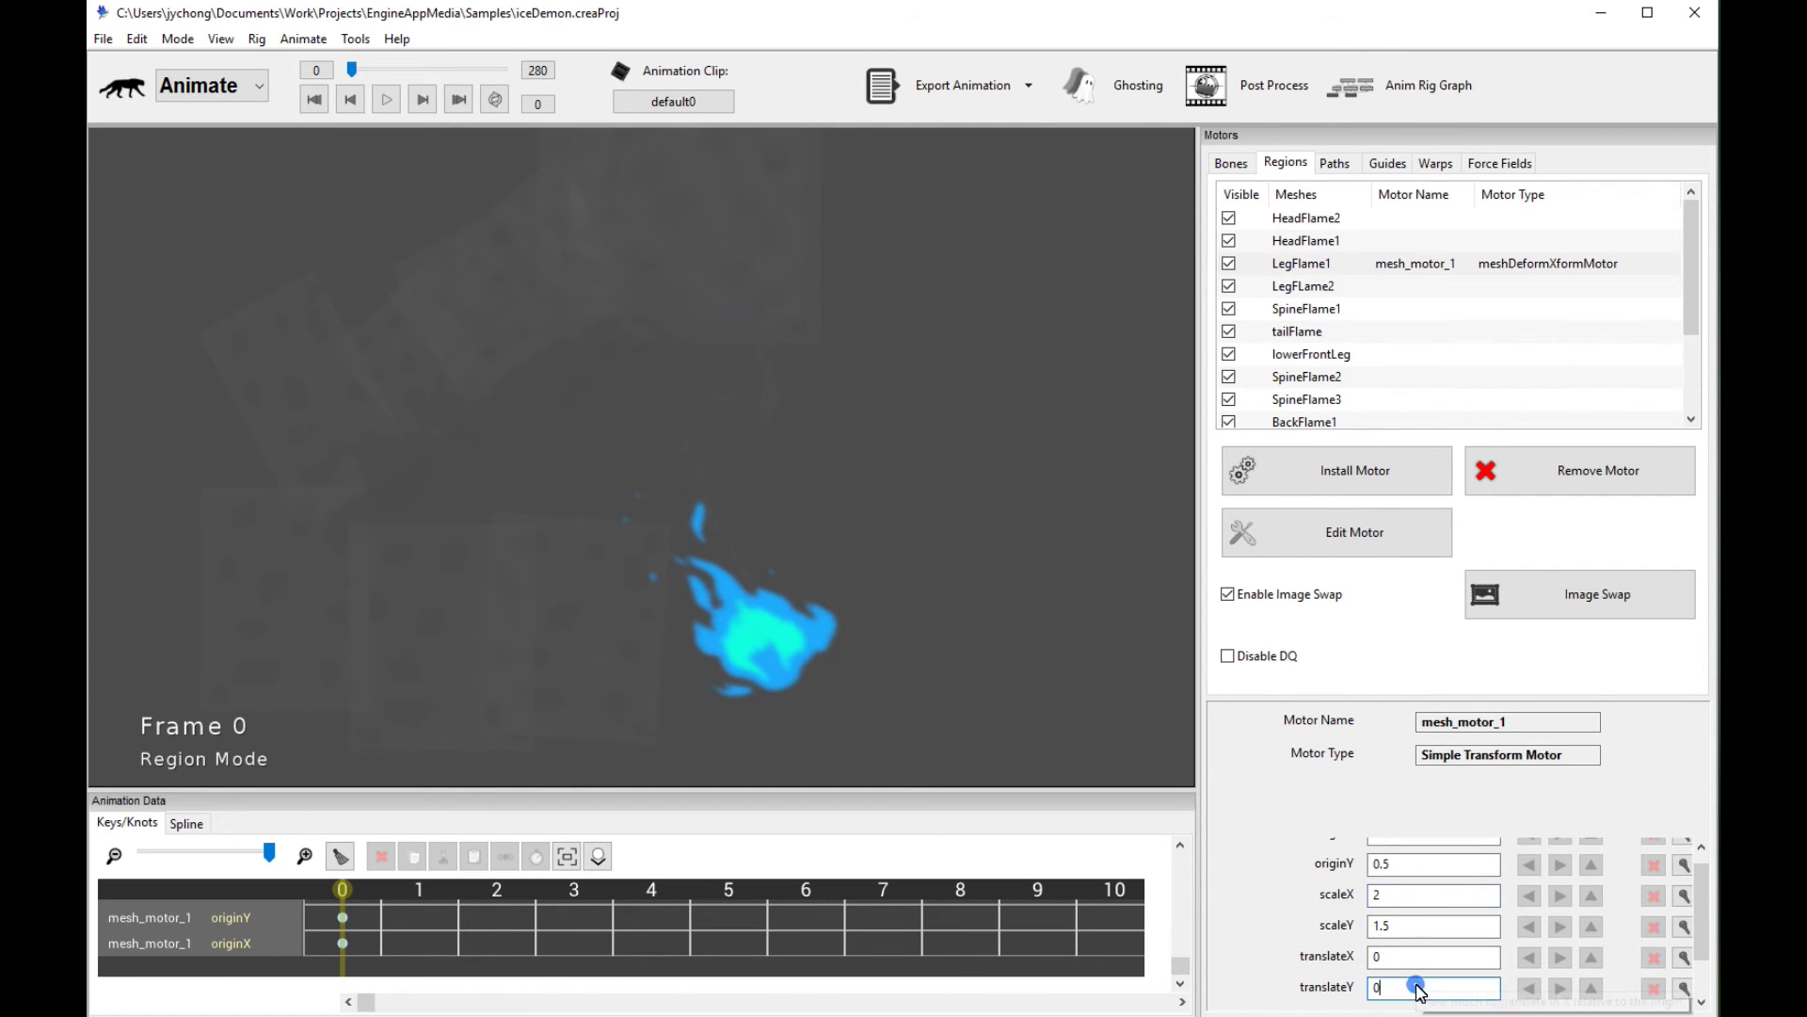
text(1)
key(Return)
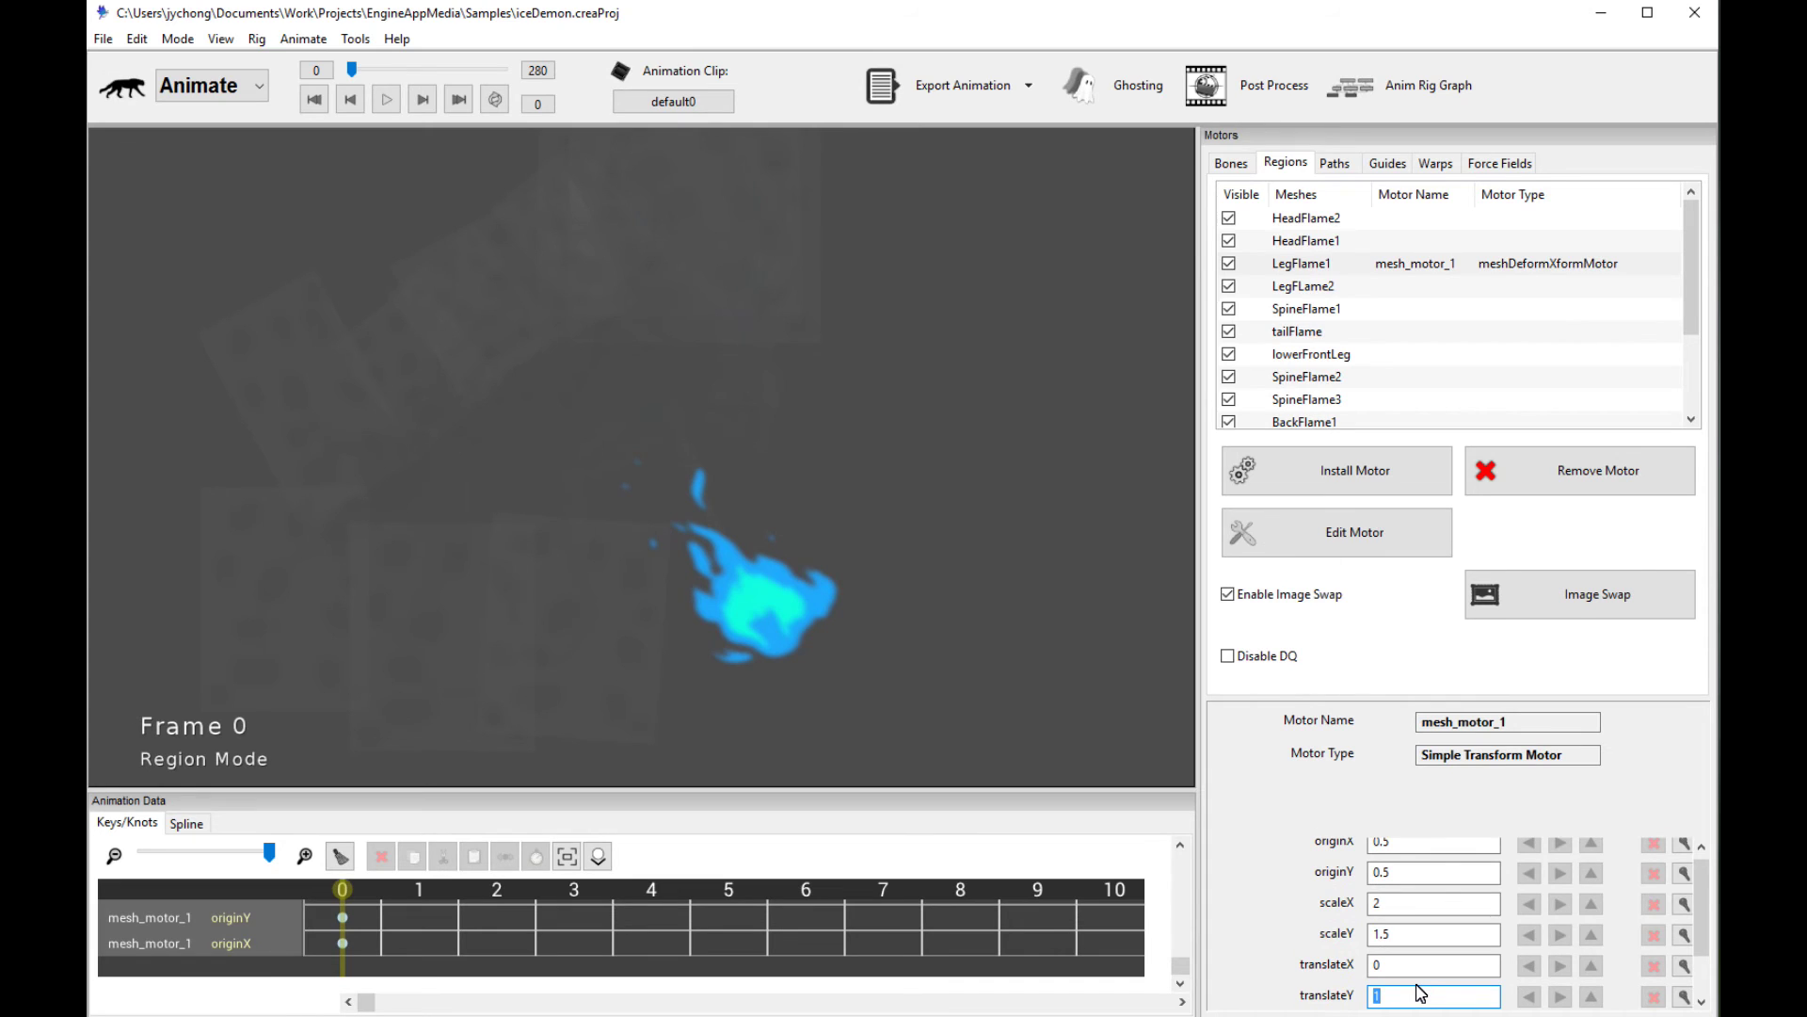
click(1420, 993)
key(BackSpace)
text(3)
key(Return)
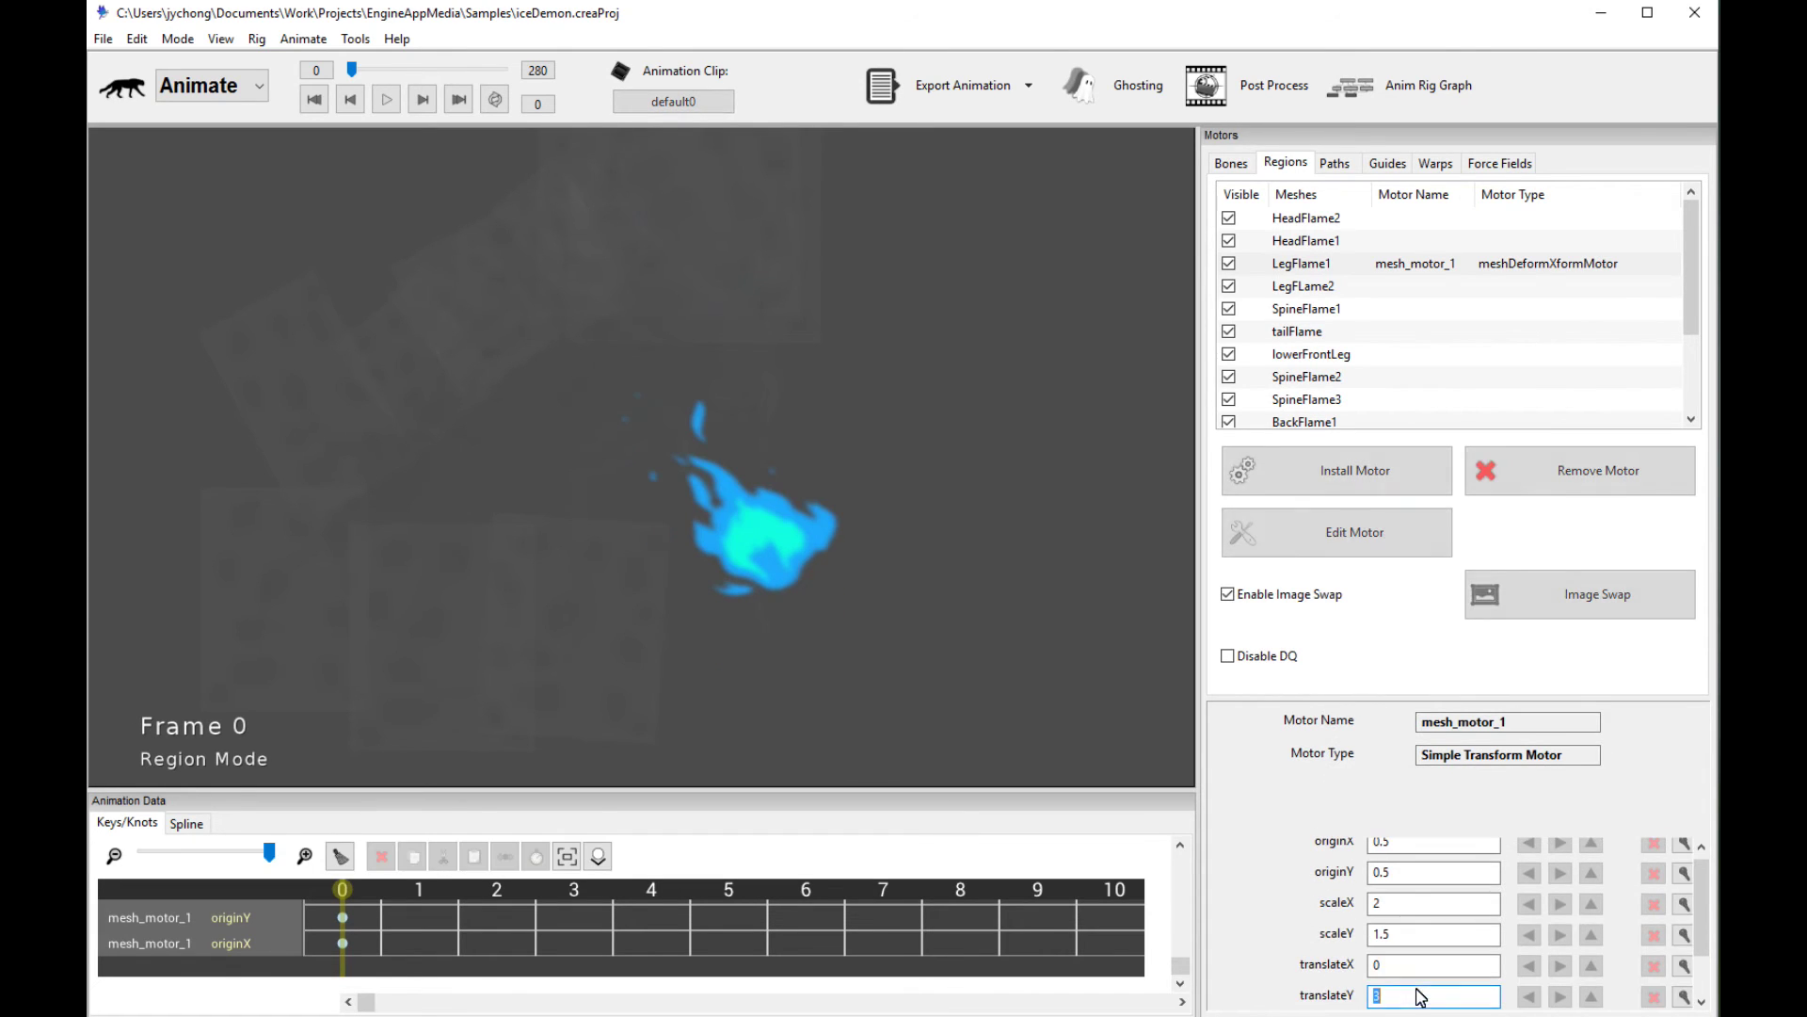
Reset the LegFlame1 motor's translateY to 0
click(938, 499)
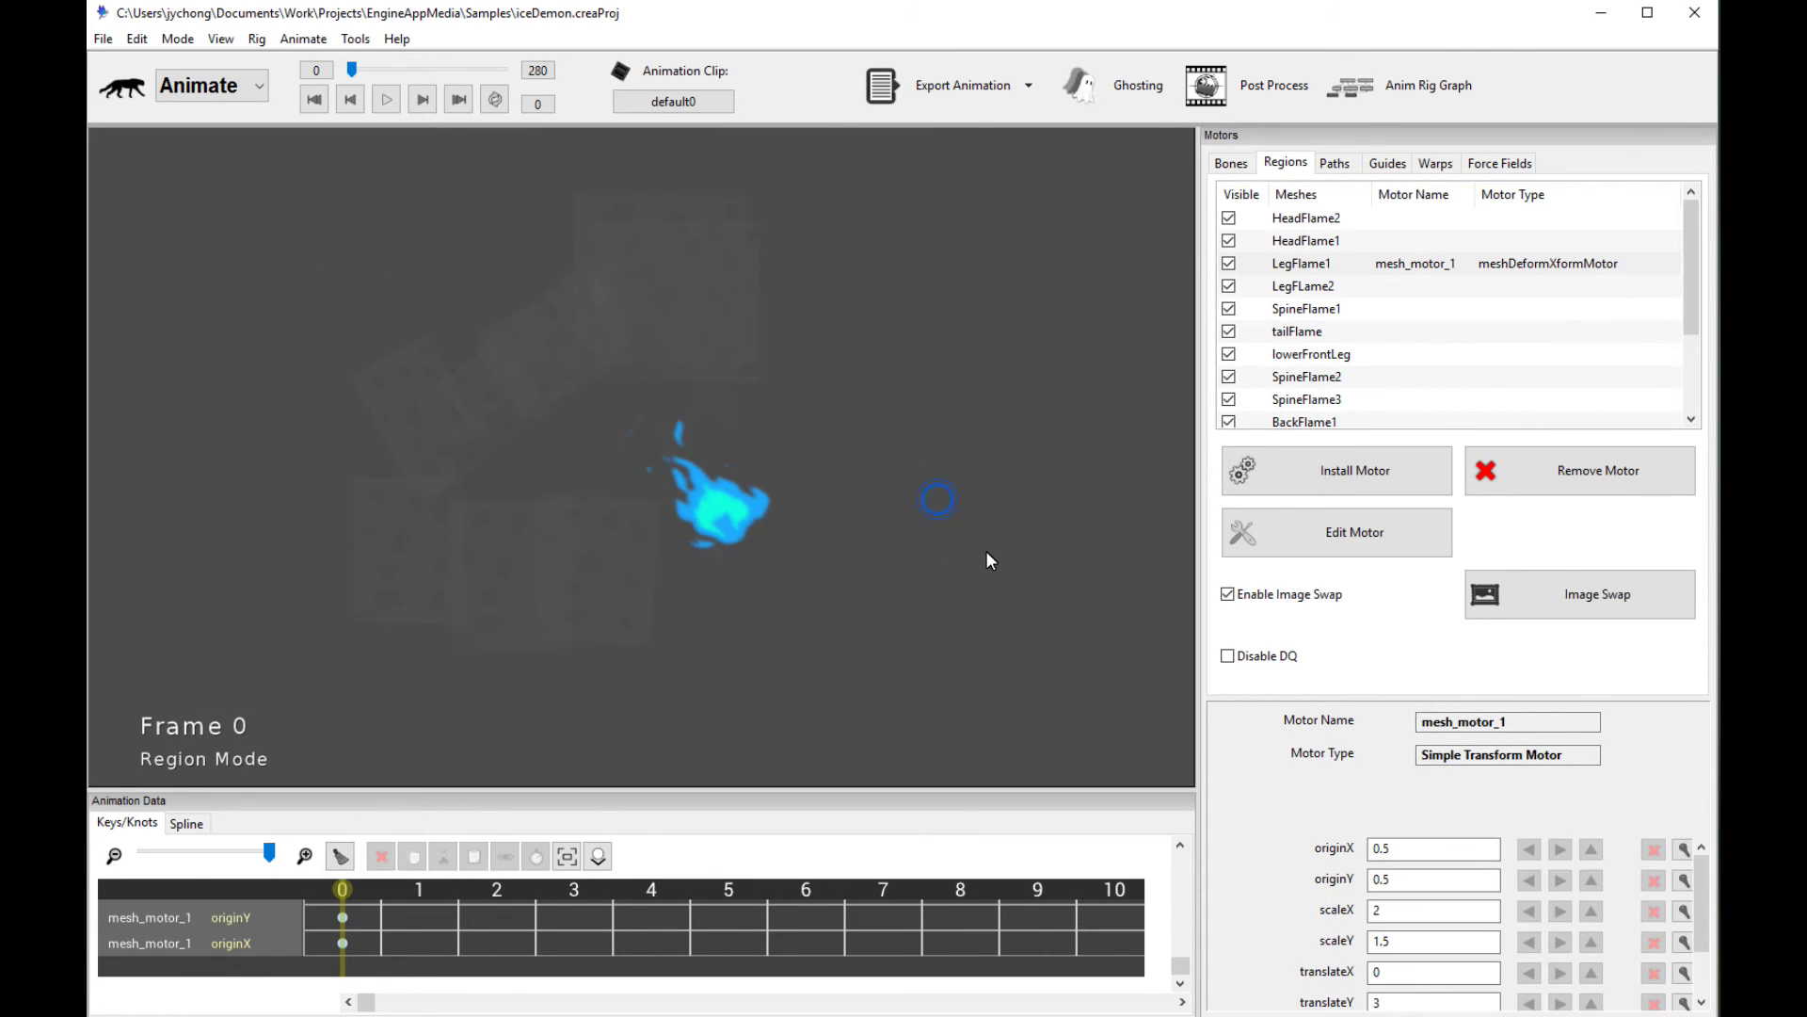
click(744, 510)
click(1414, 1003)
key(BackSpace)
text(0)
key(Return)
Examine the swapped flame at the front foot, both isolated and together with the whole character
click(1014, 623)
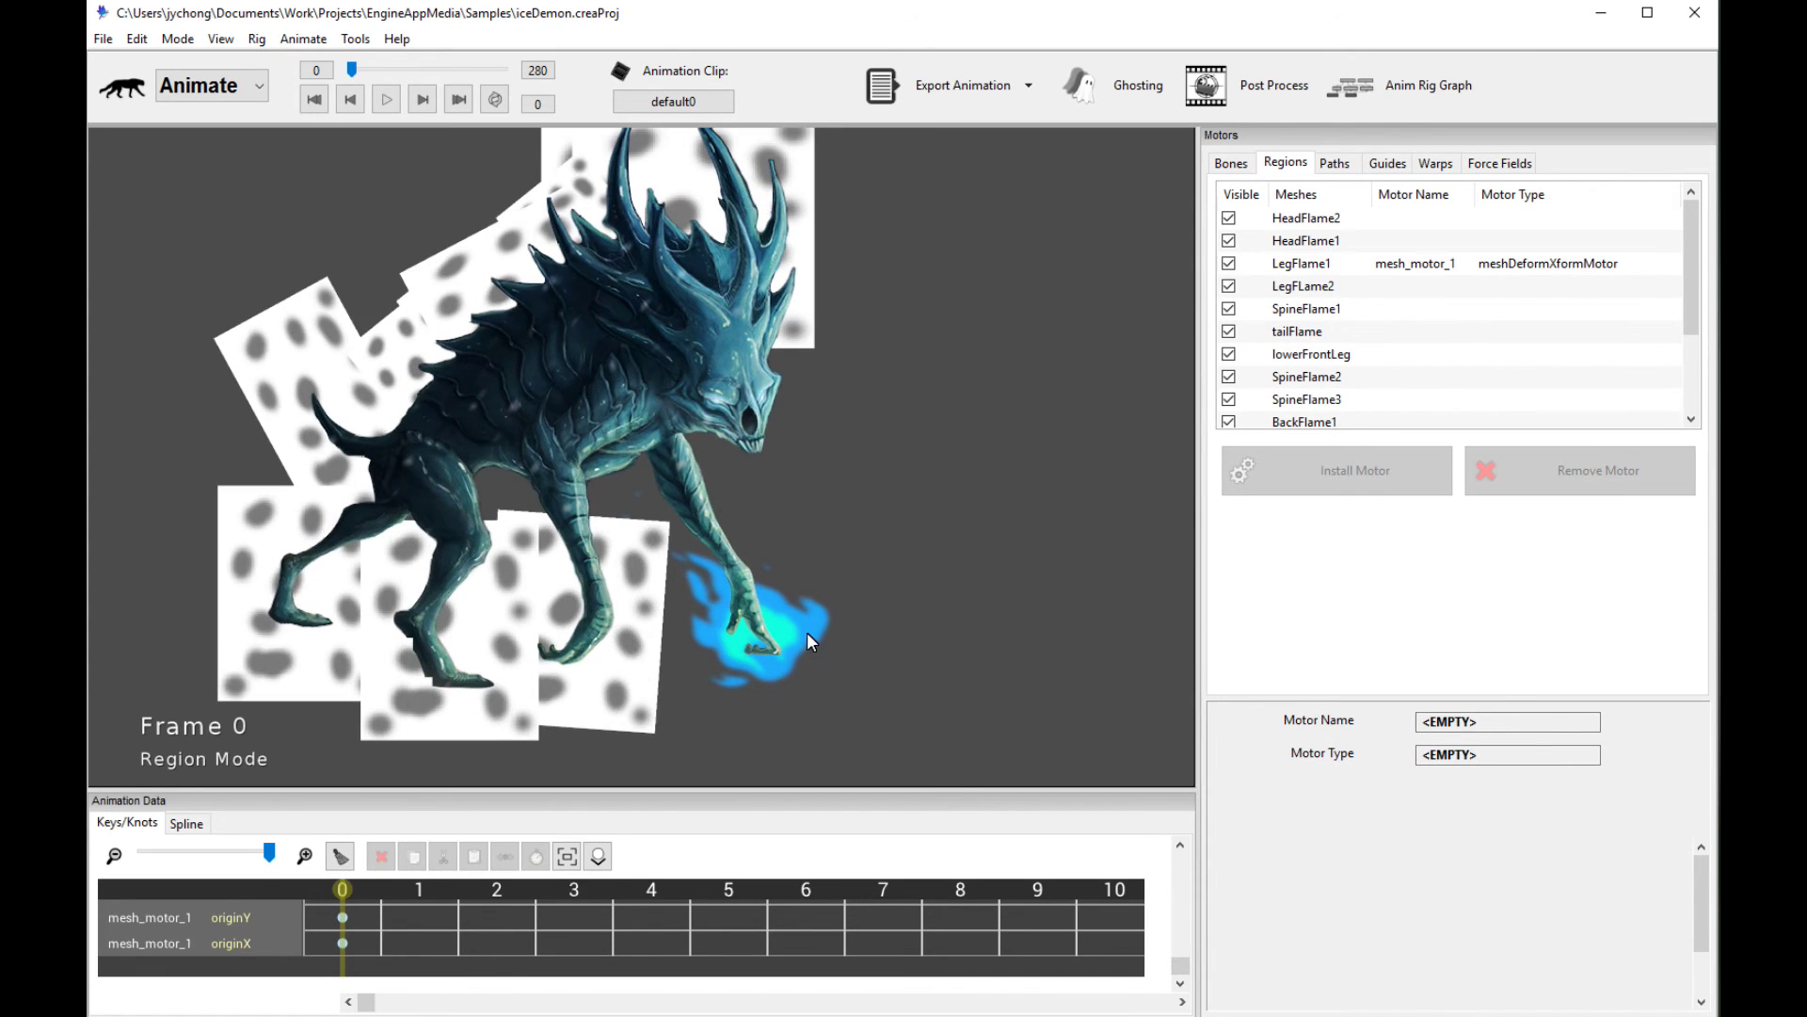
click(817, 624)
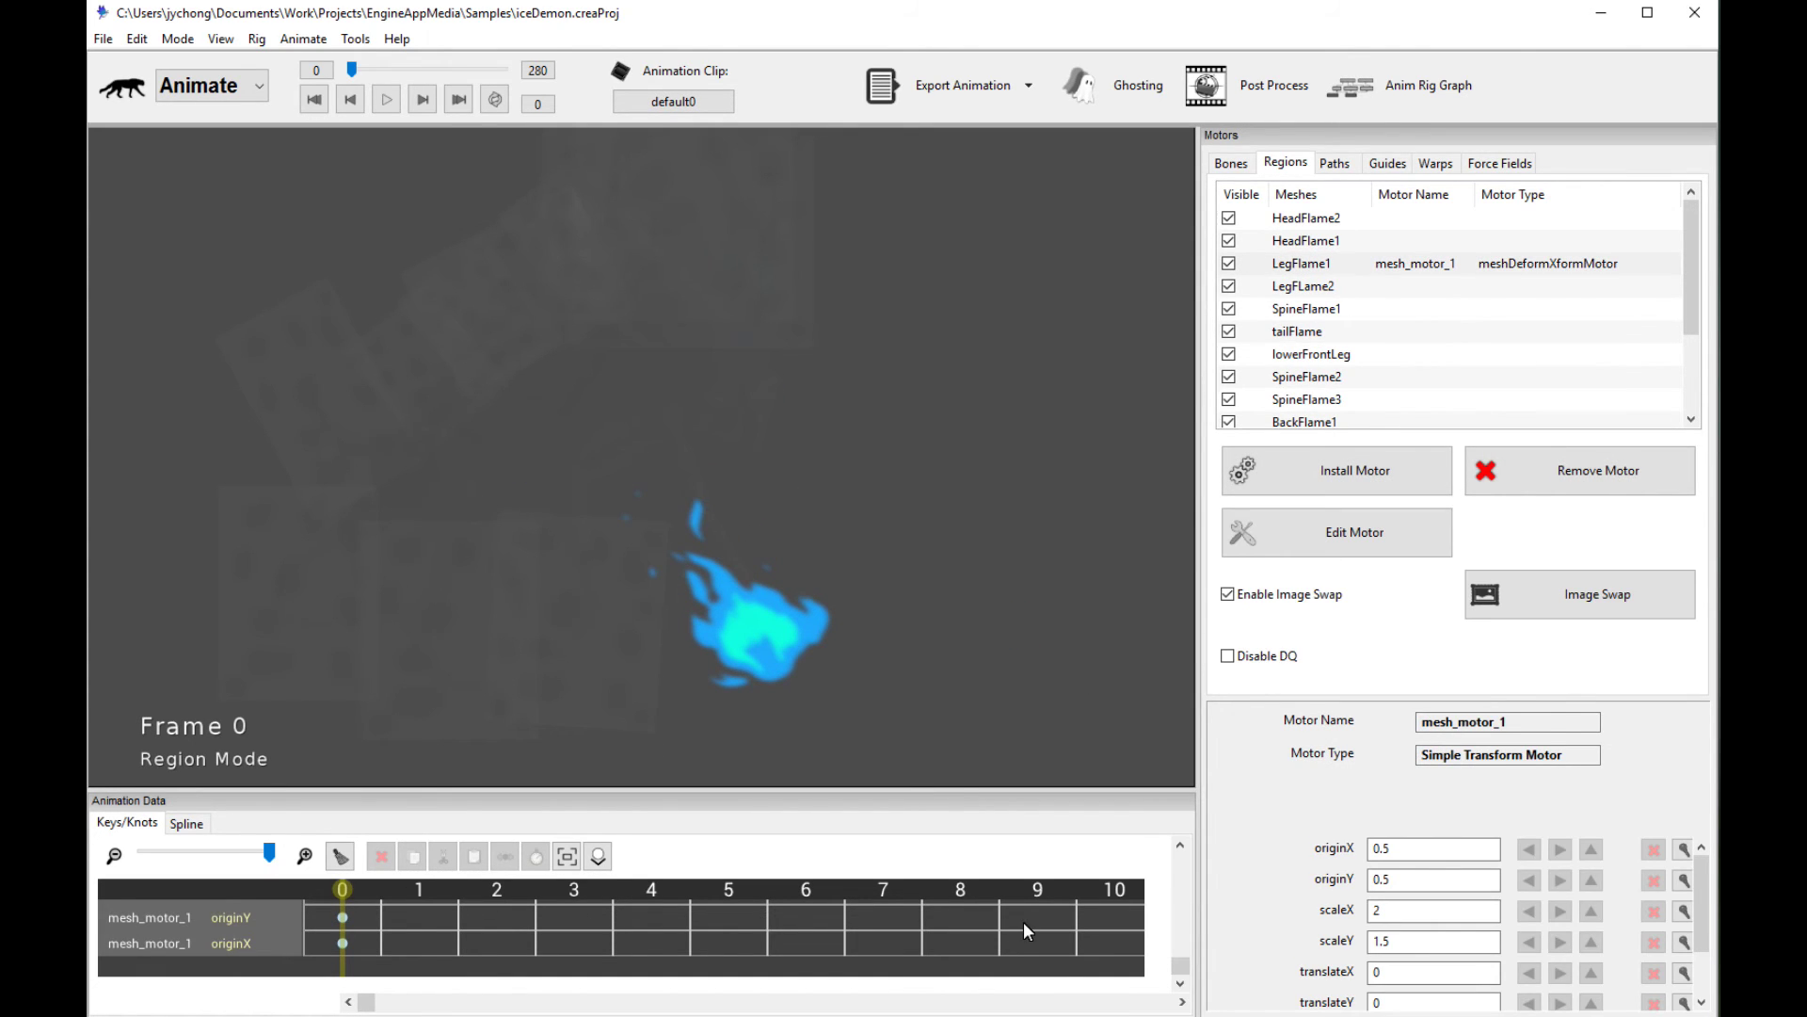
click(981, 655)
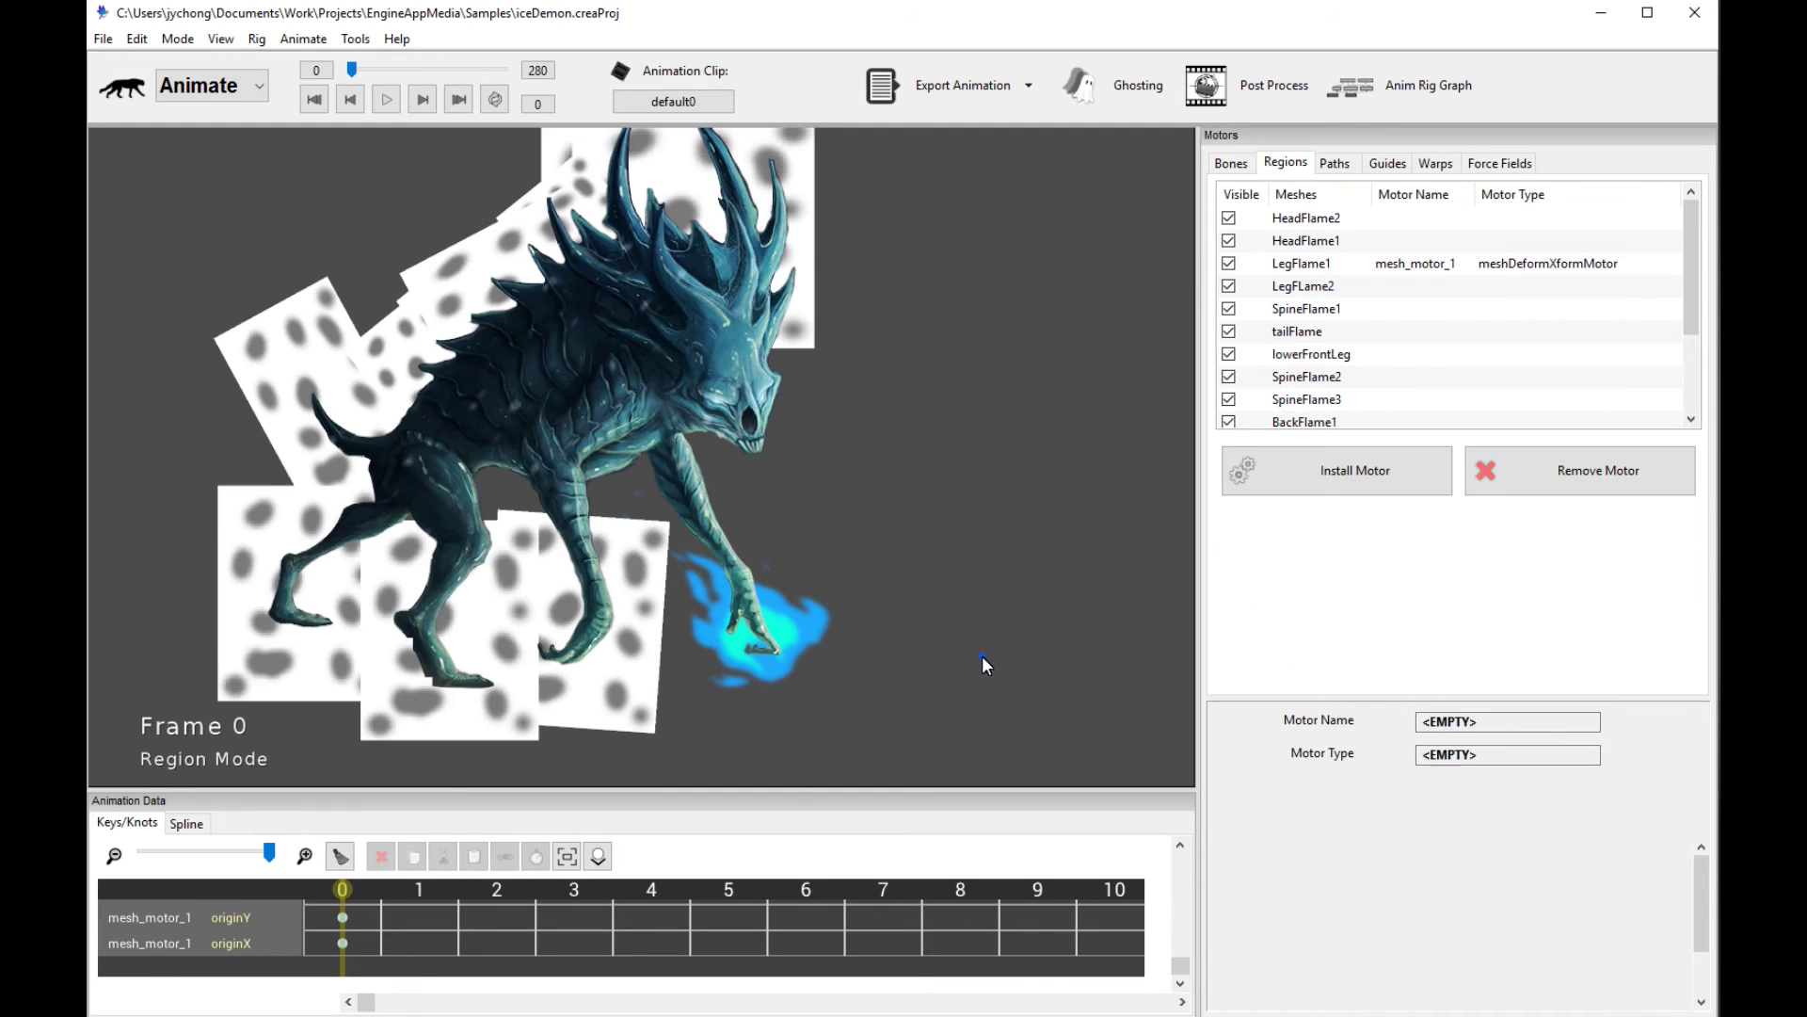
click(856, 646)
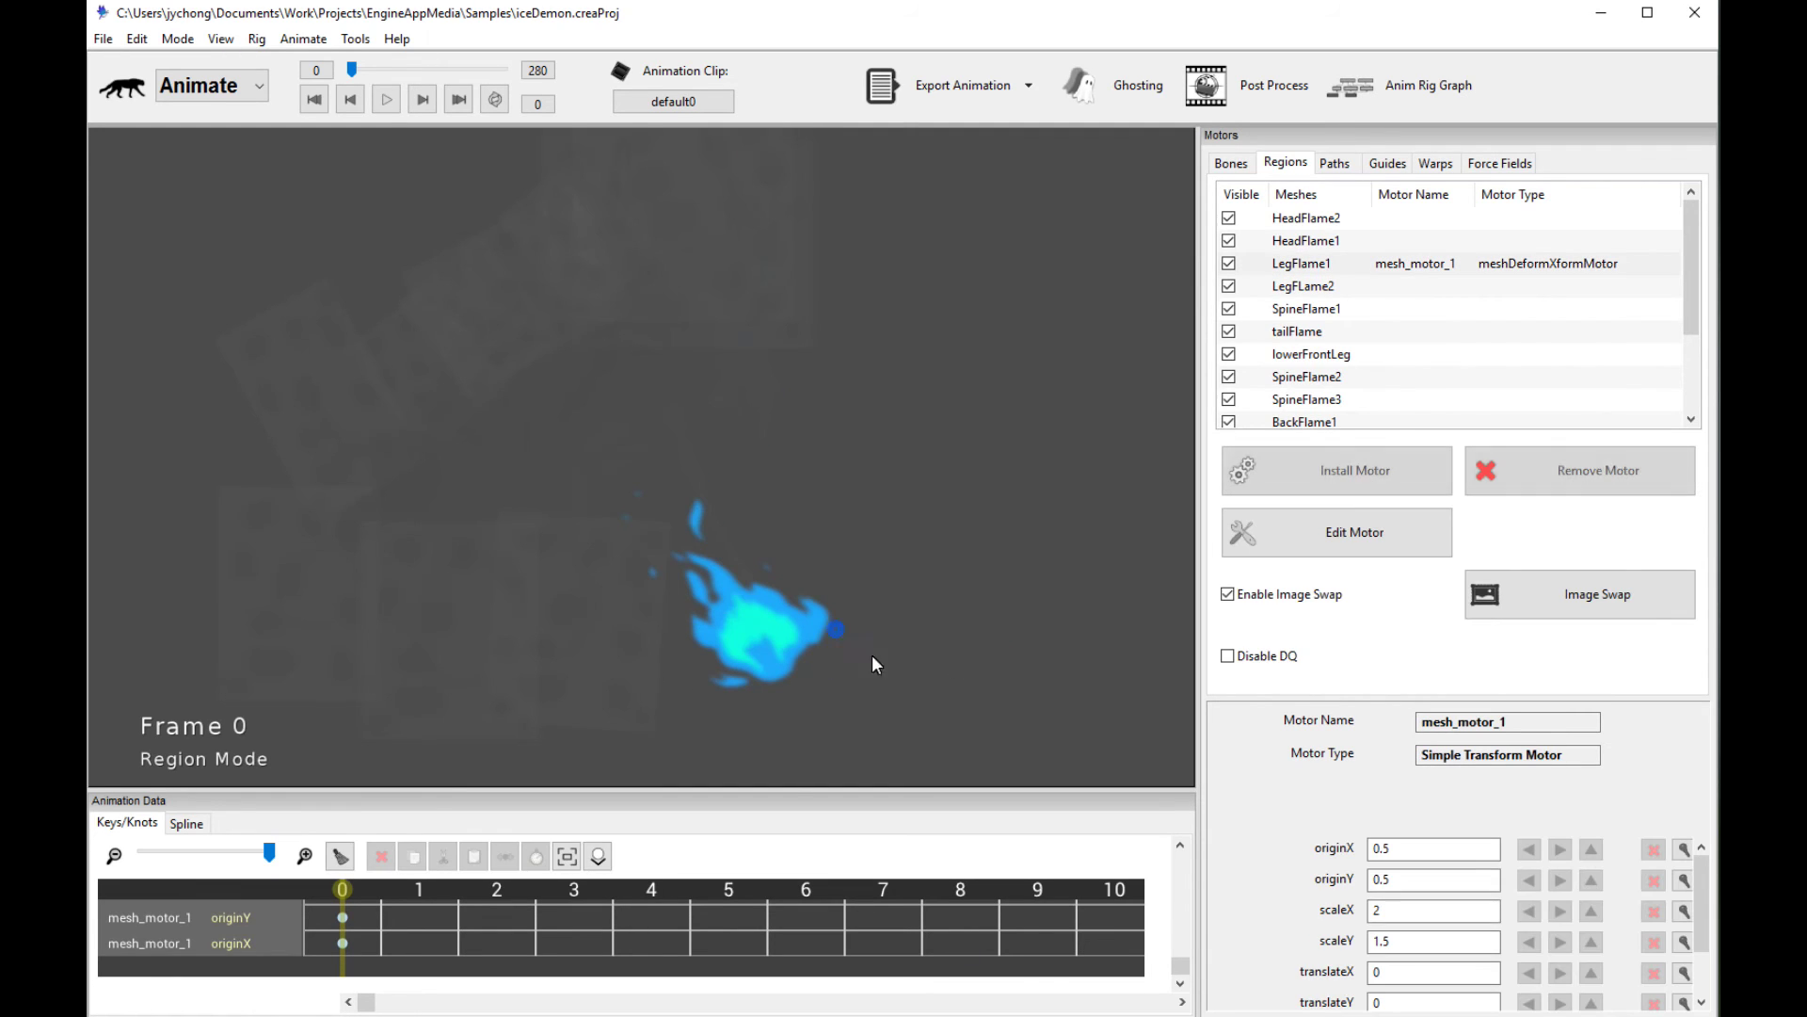
click(973, 656)
click(839, 616)
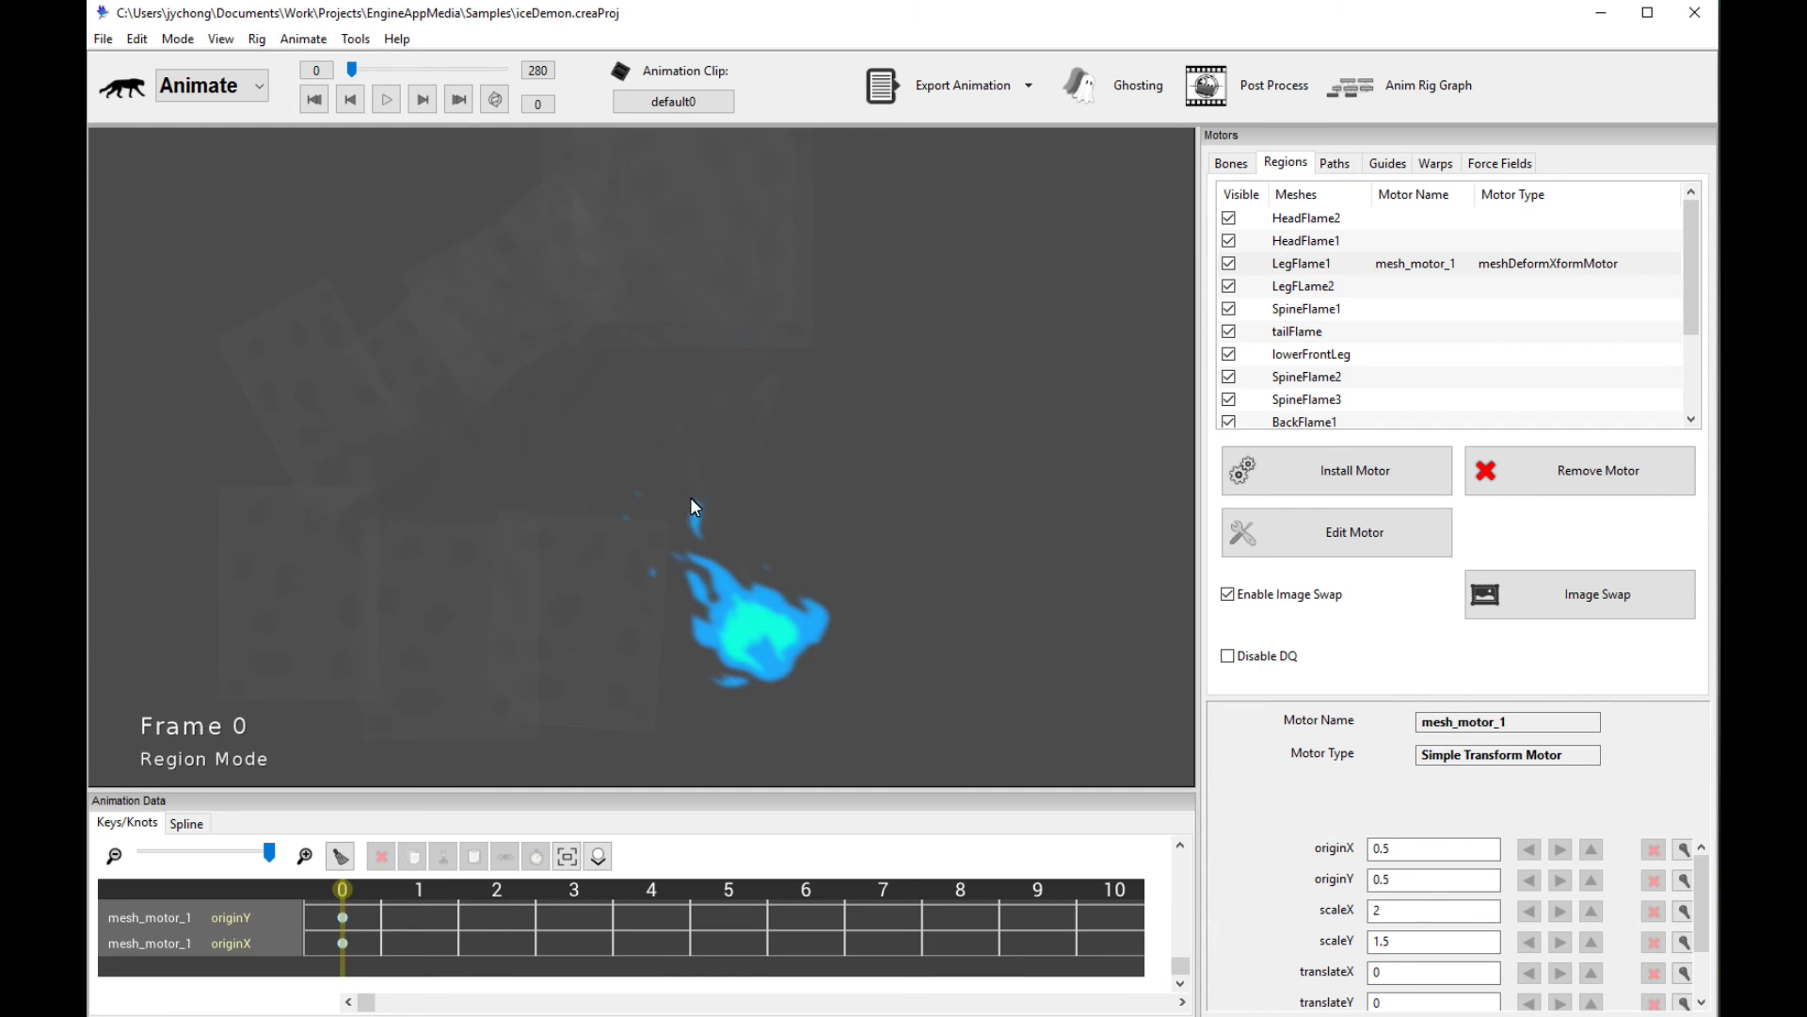
click(991, 657)
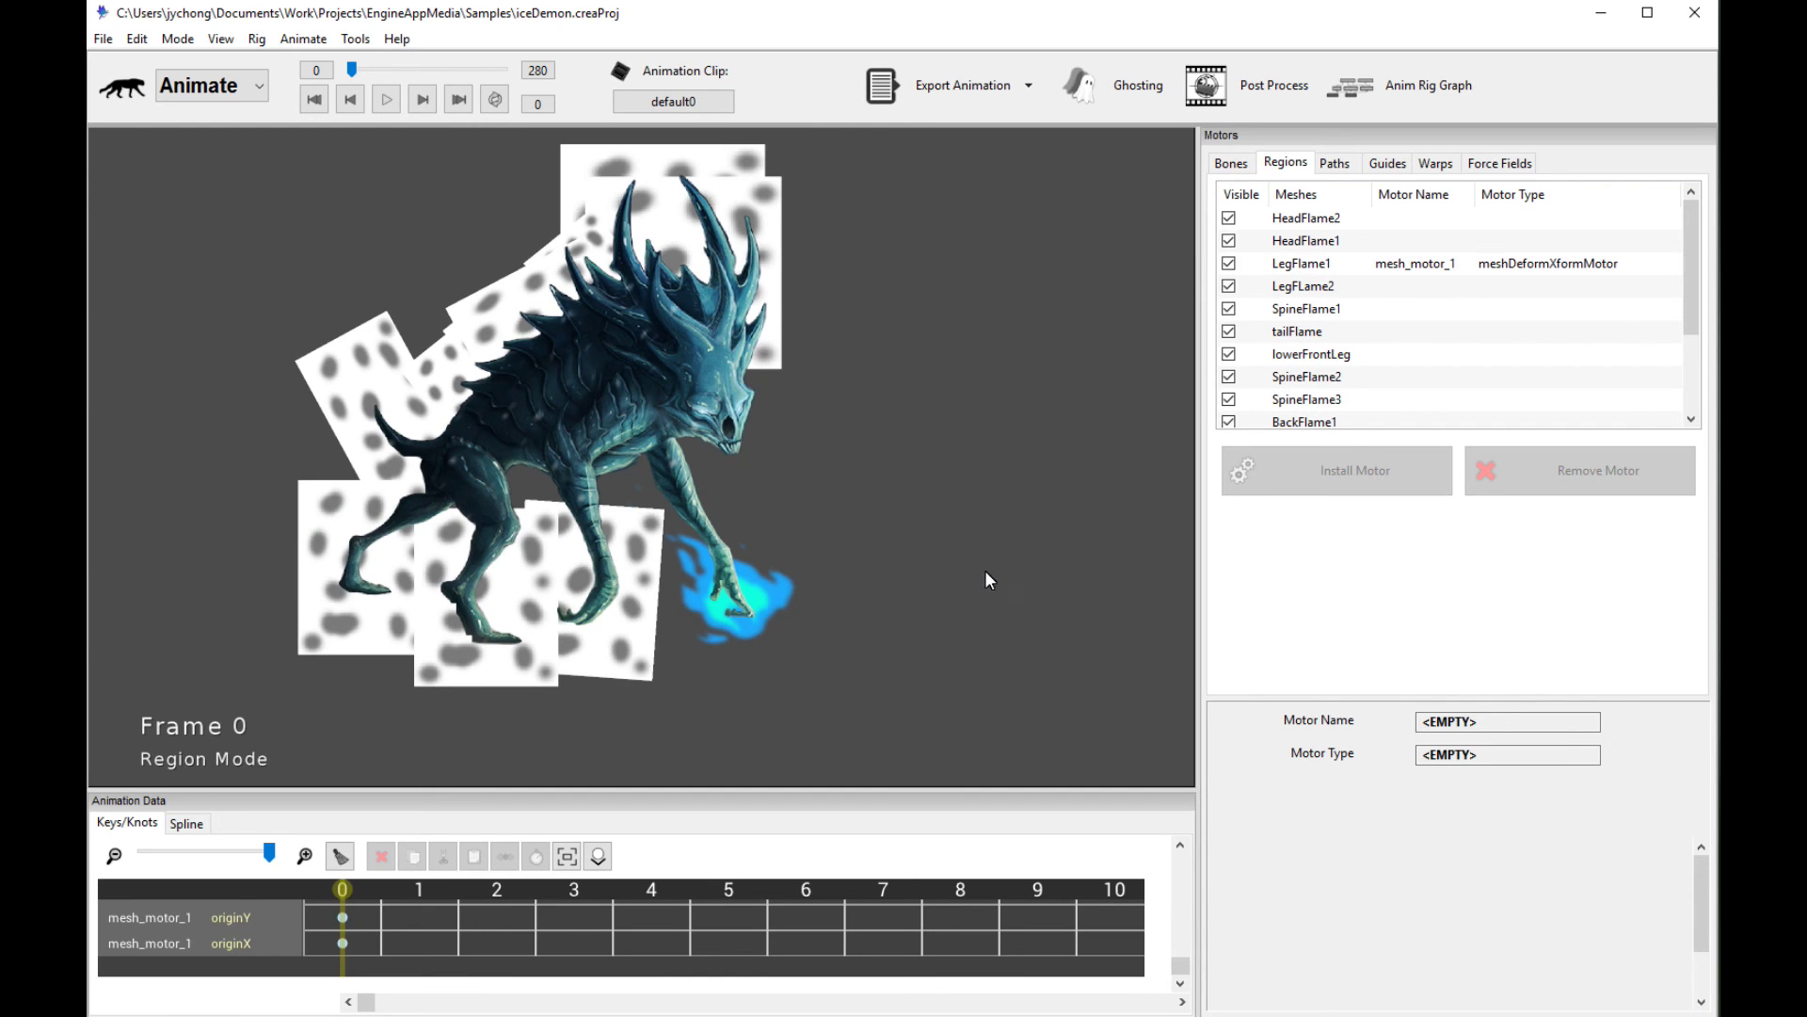
Switch to Rig mode and open the Swap Image Preview for the character's regions
click(799, 584)
click(945, 555)
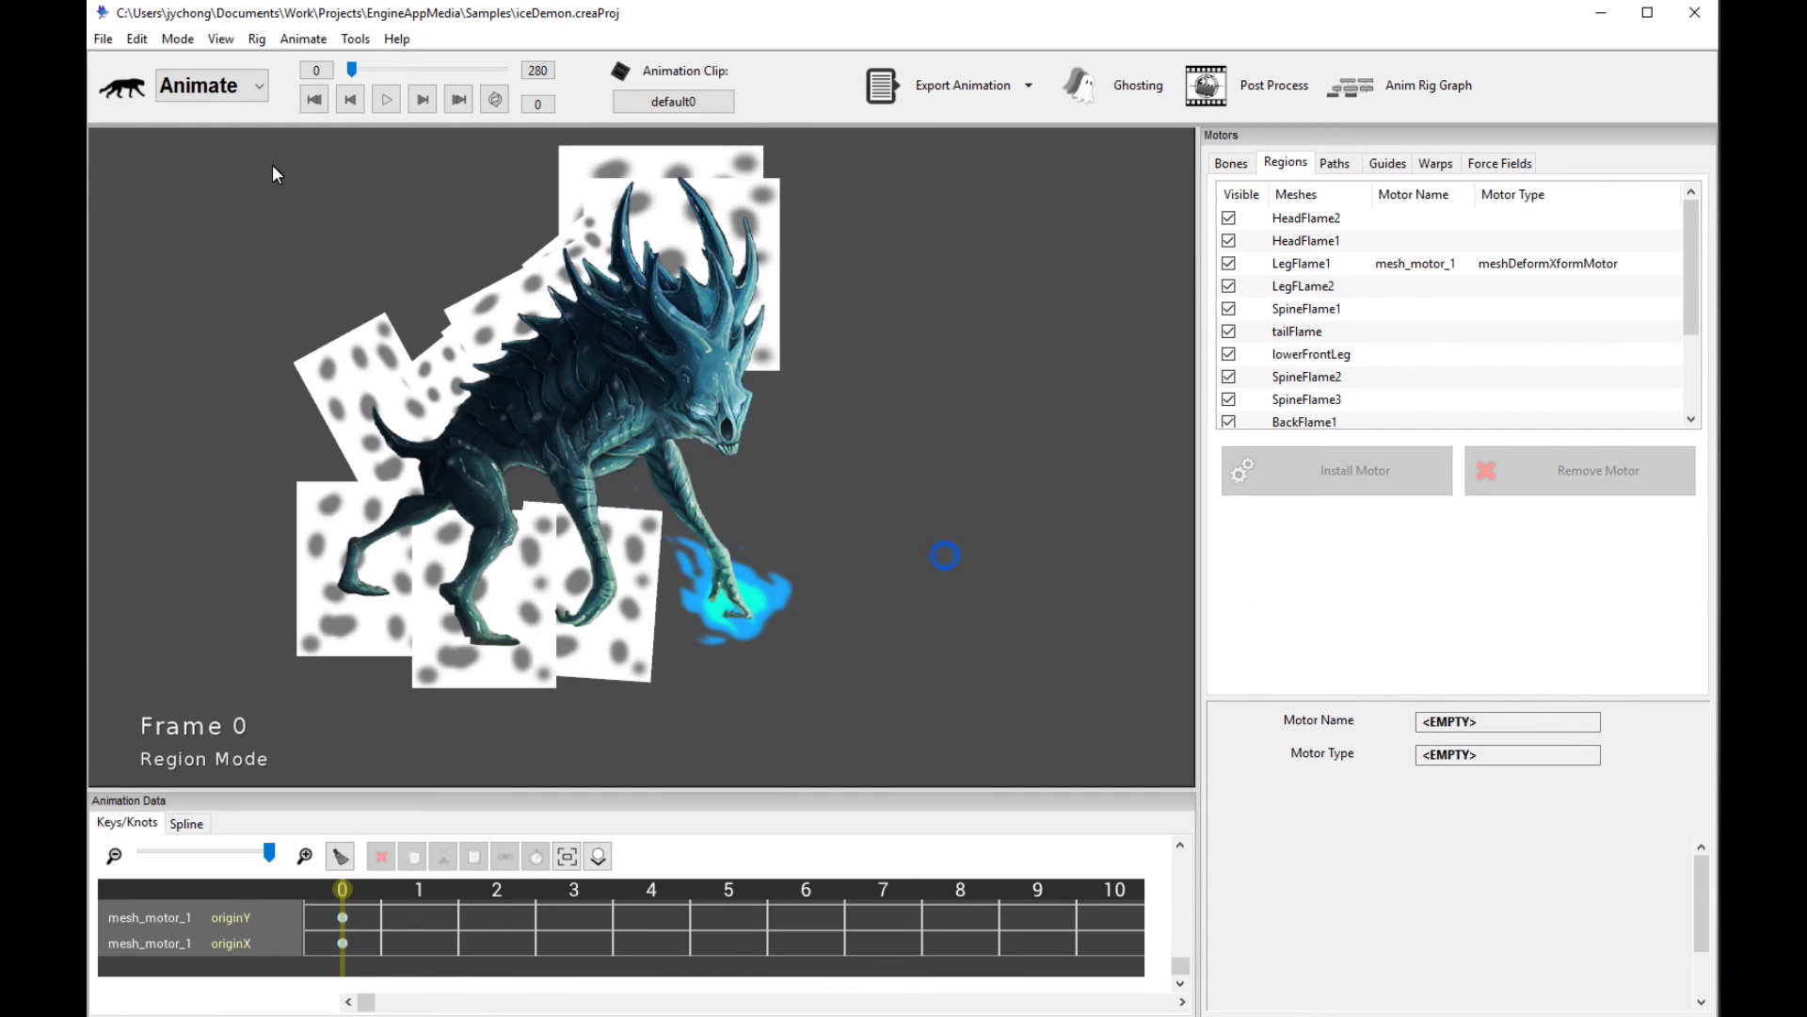
click(245, 88)
click(247, 141)
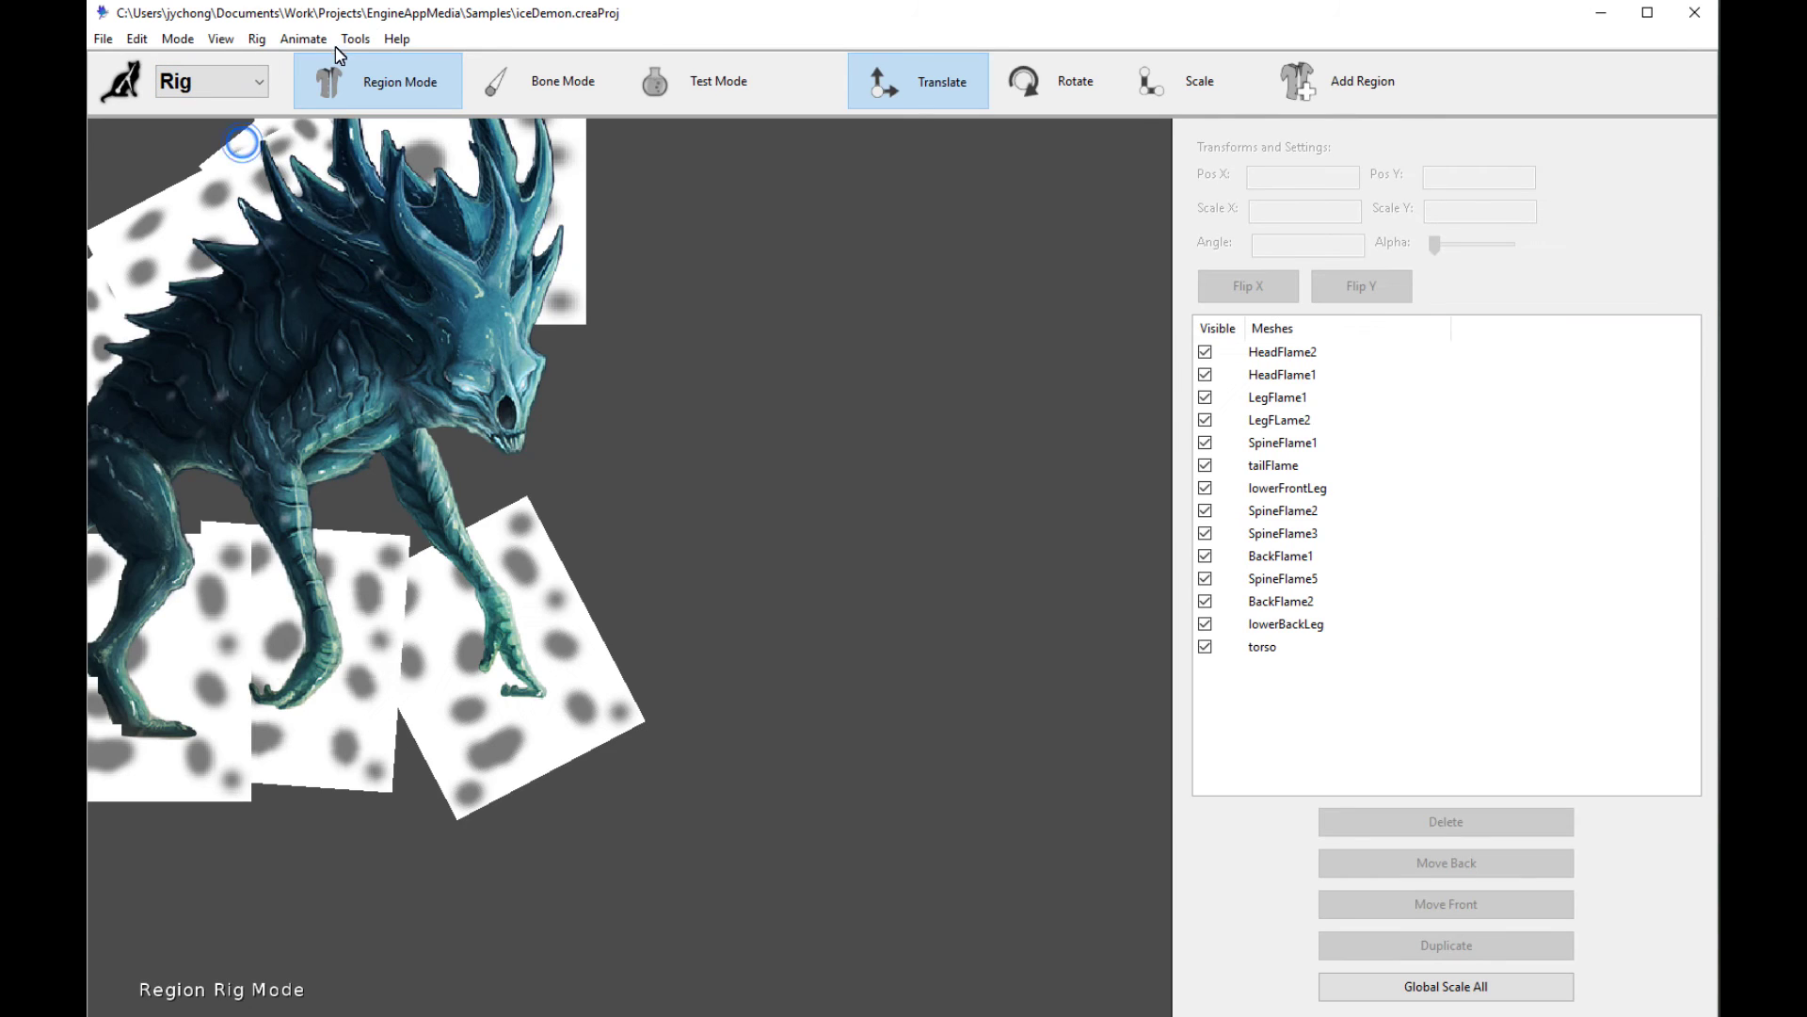
click(257, 39)
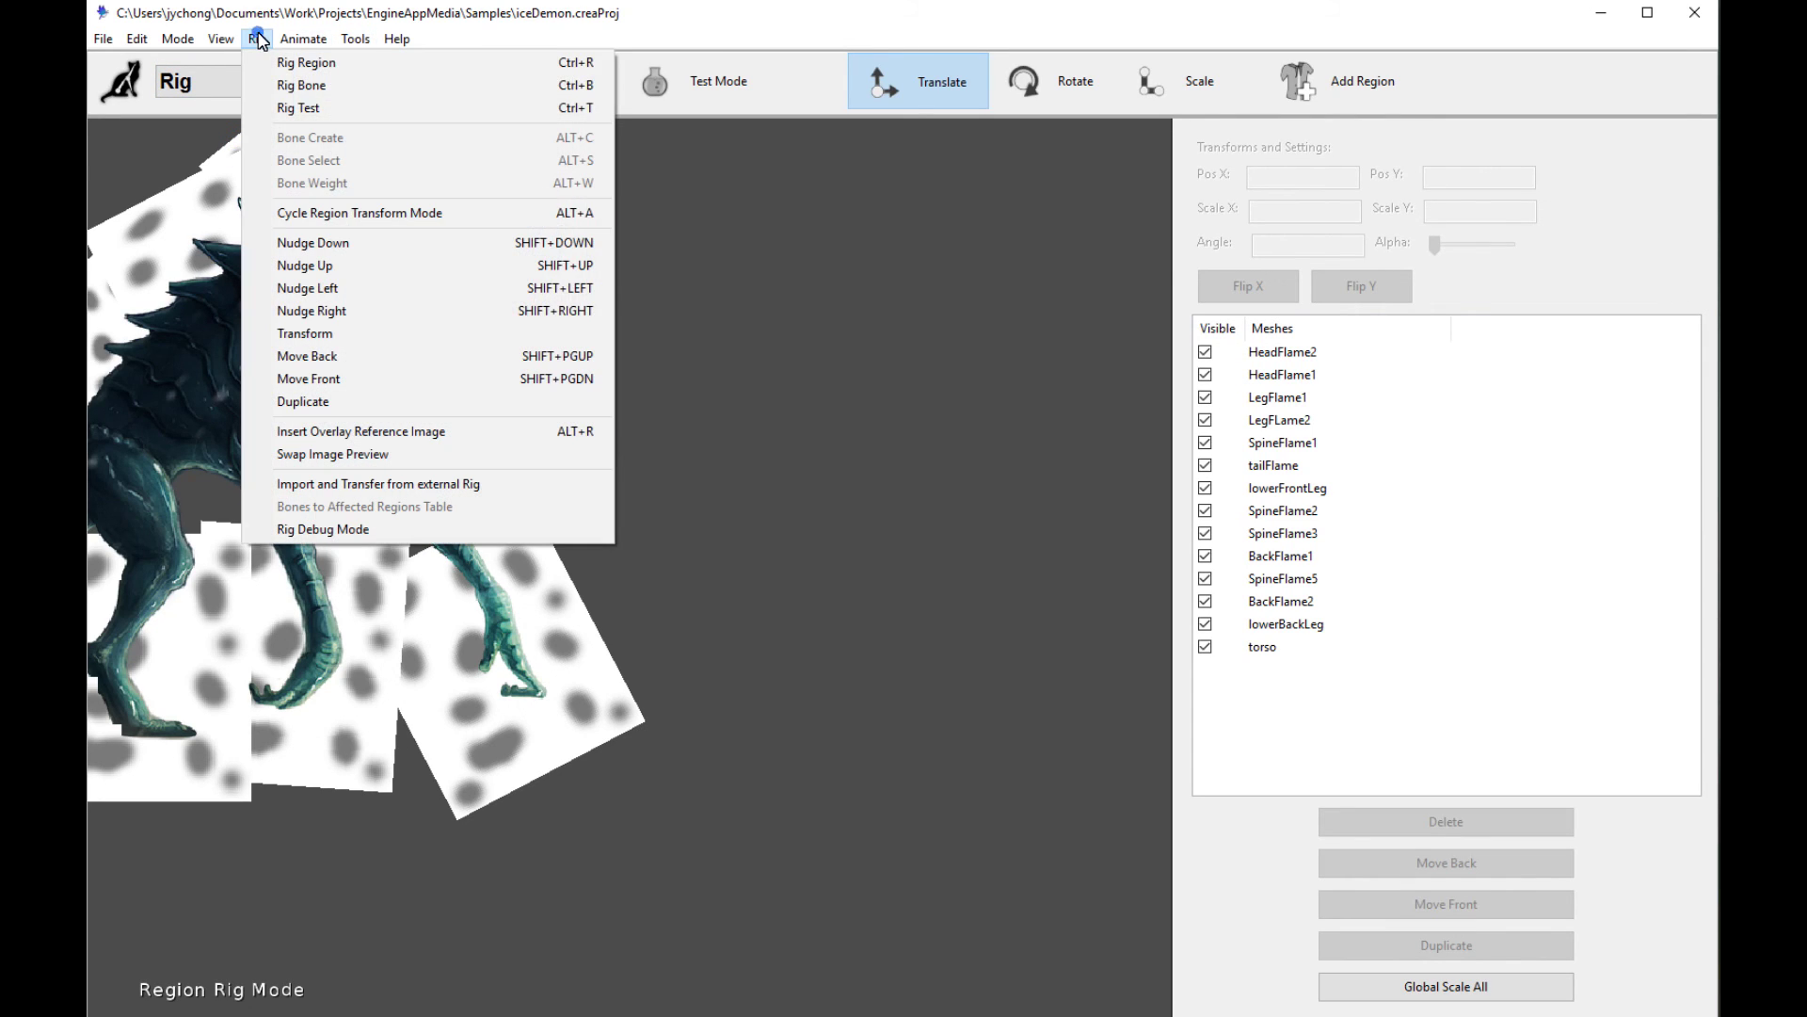
click(425, 453)
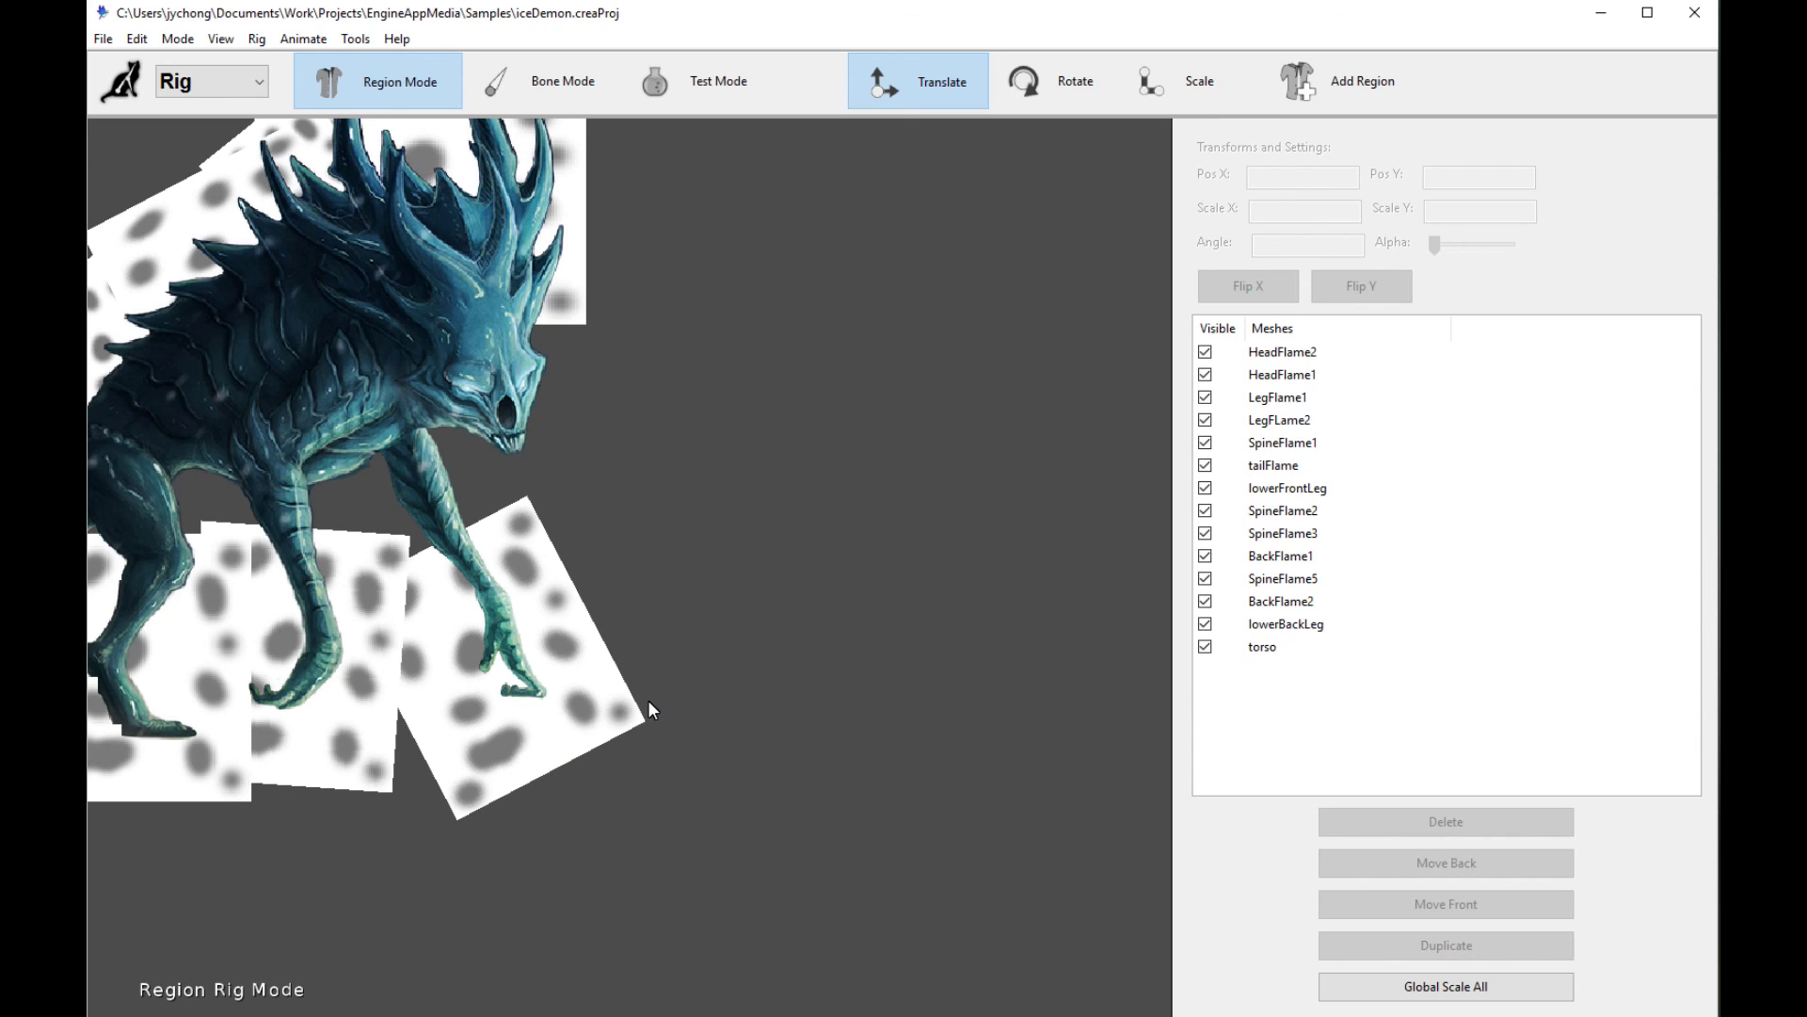
Return to Animate mode's region motors and inspect the swapped LegFlame1 flame on its own and with the whole character
click(240, 94)
click(222, 158)
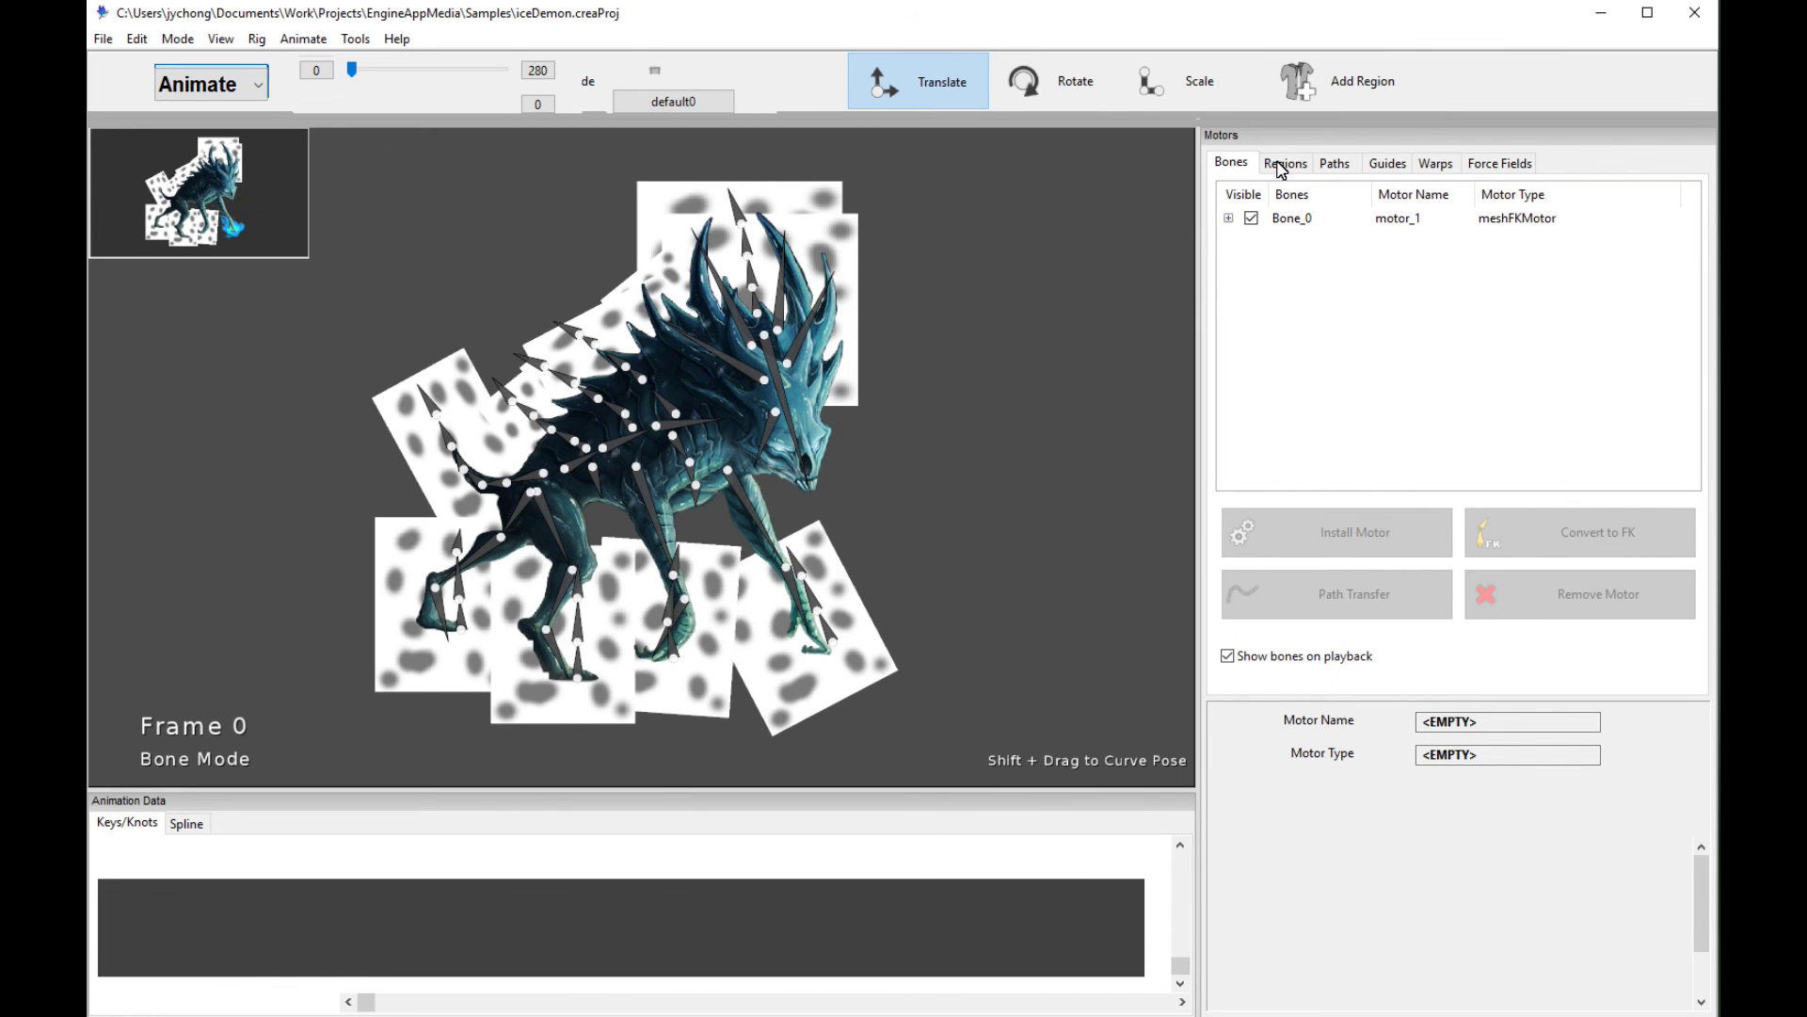
click(1282, 165)
scroll(1059, 500, up, 5)
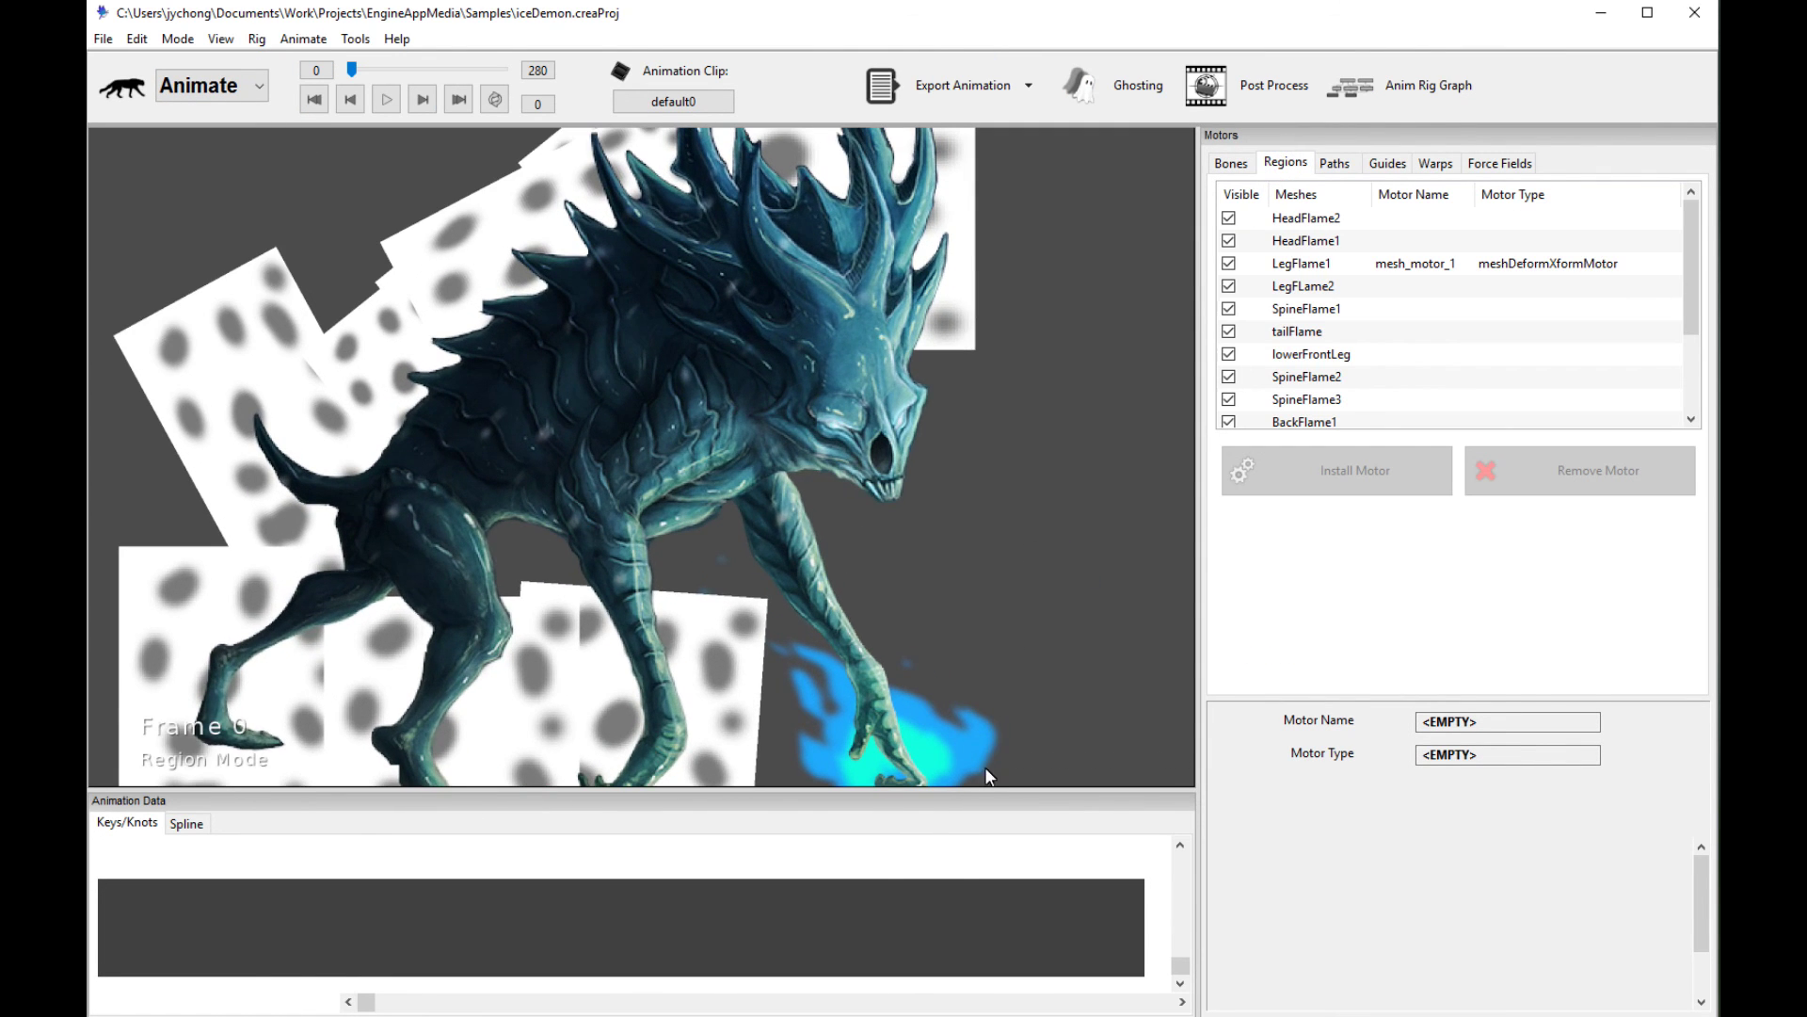
click(986, 770)
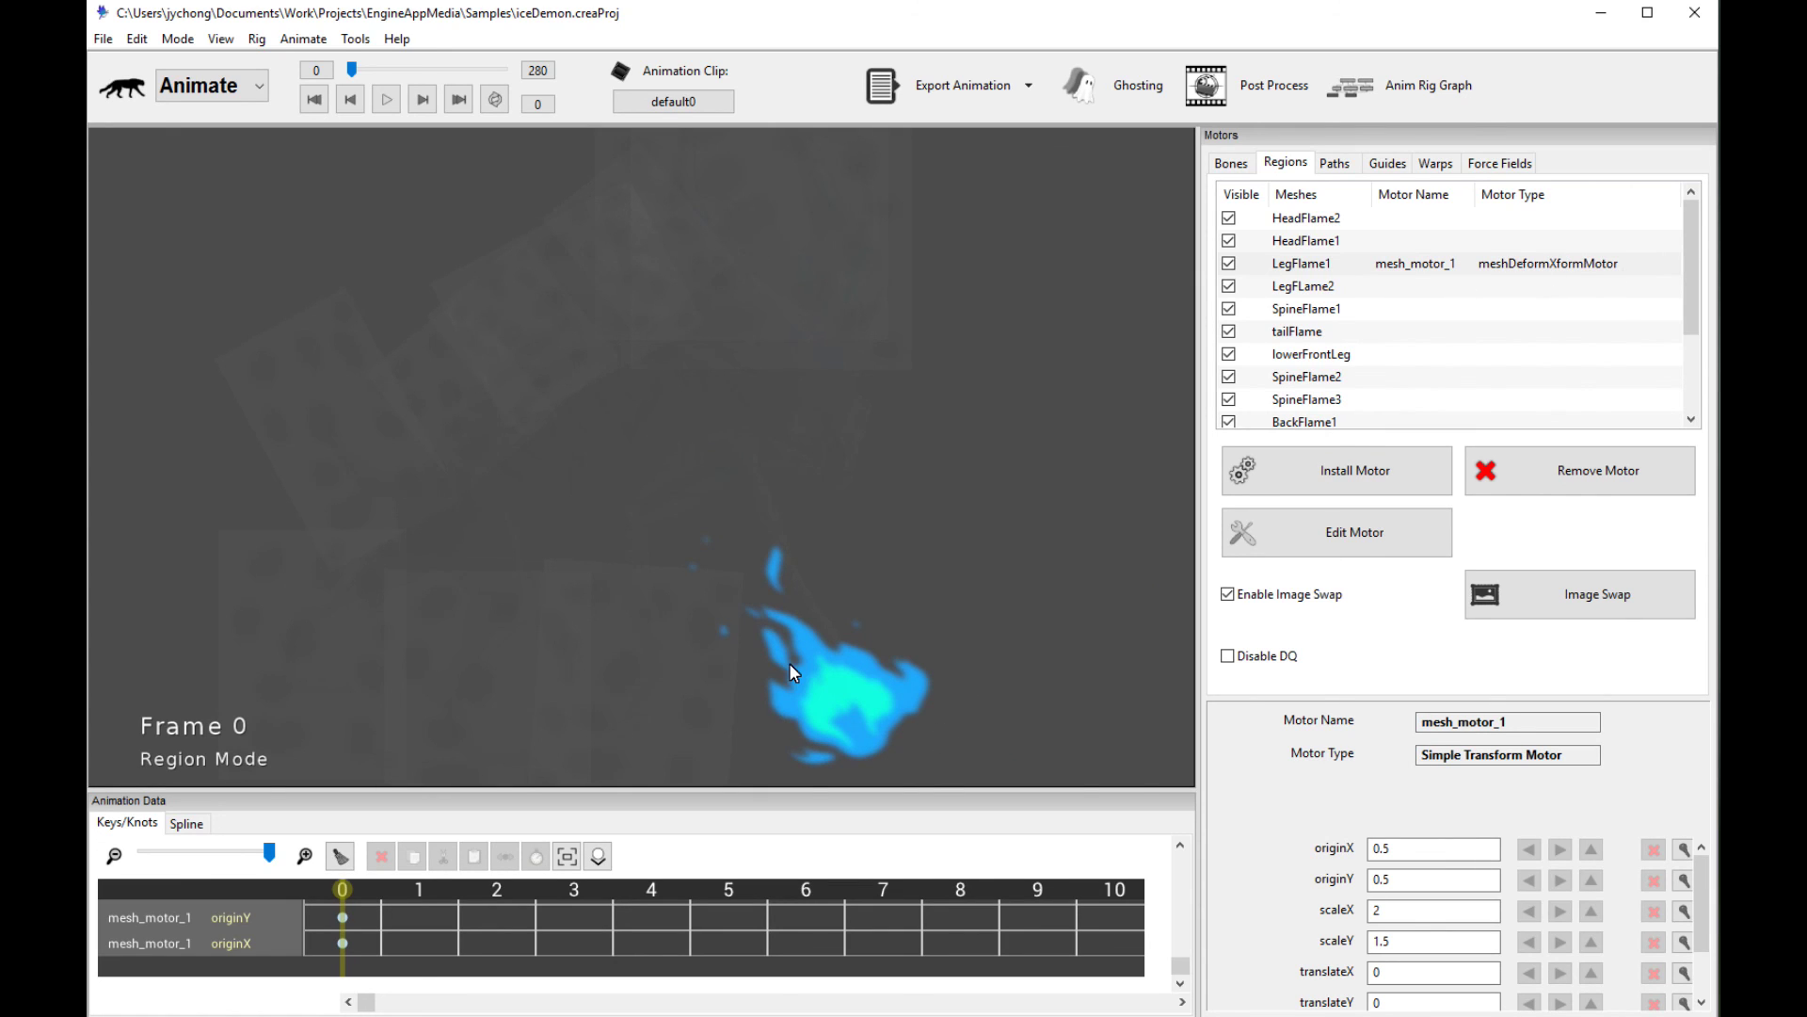
scroll(898, 691, down, 1)
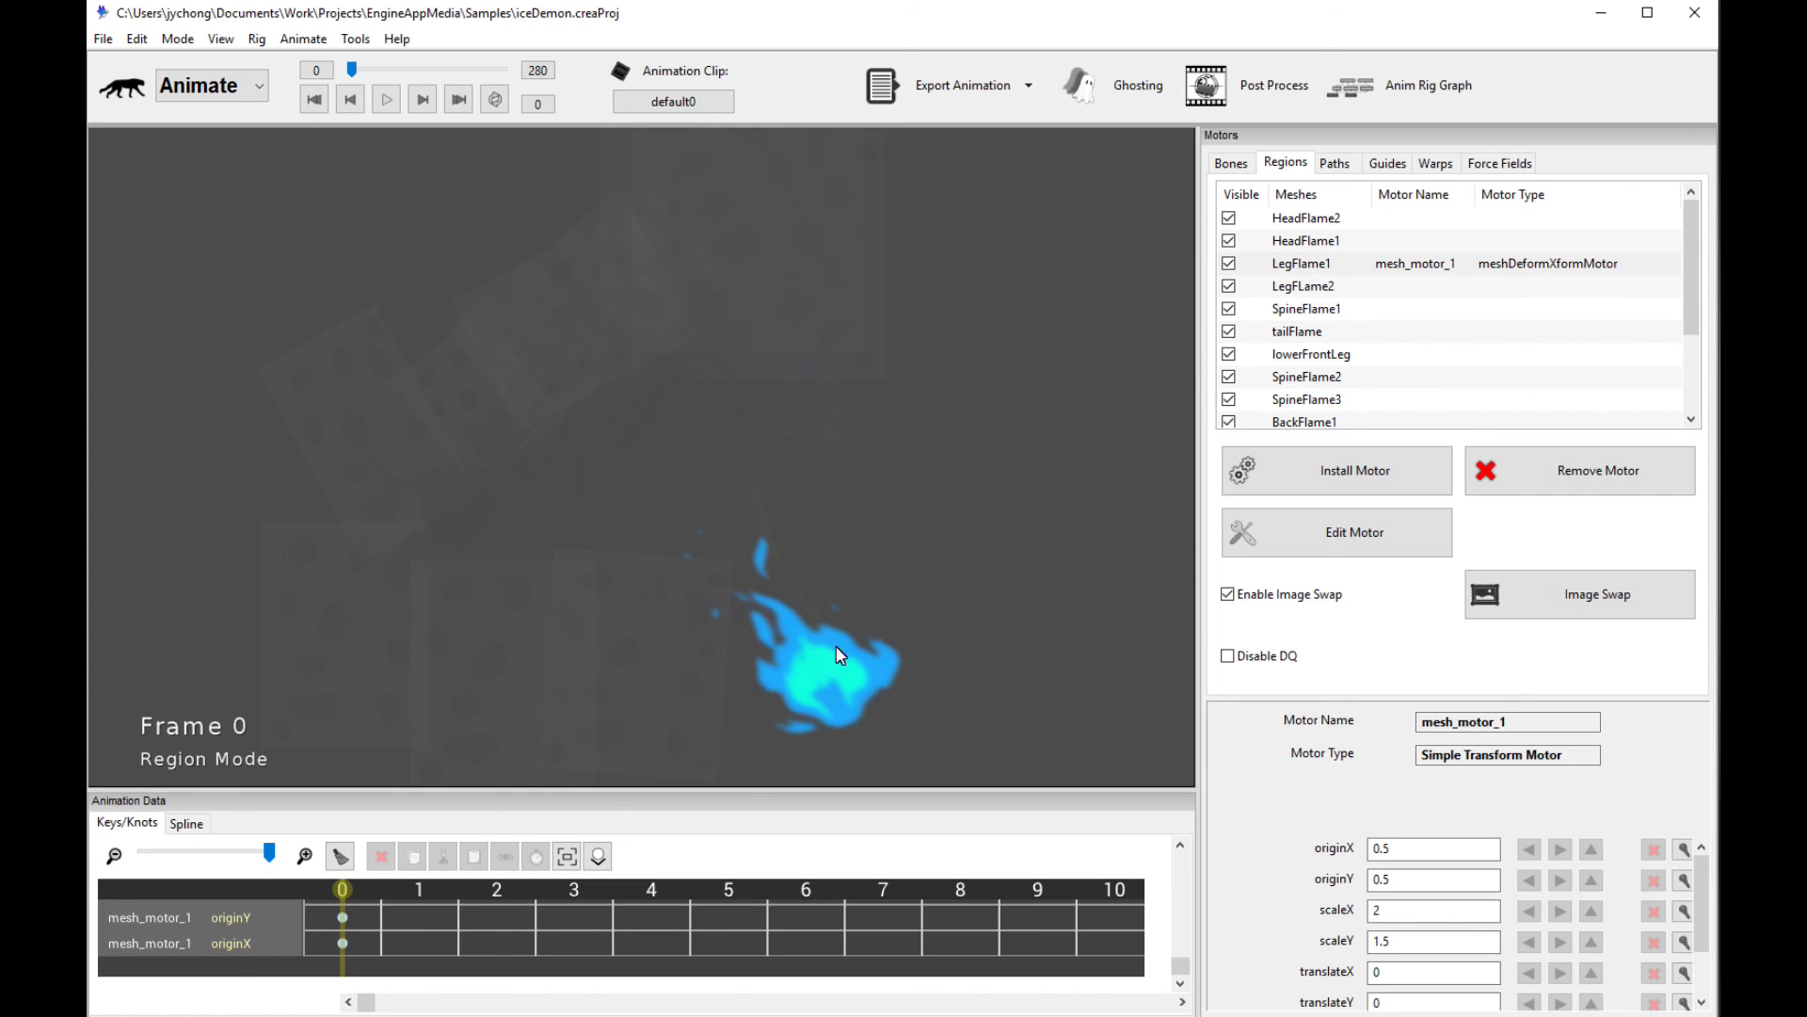
click(1025, 616)
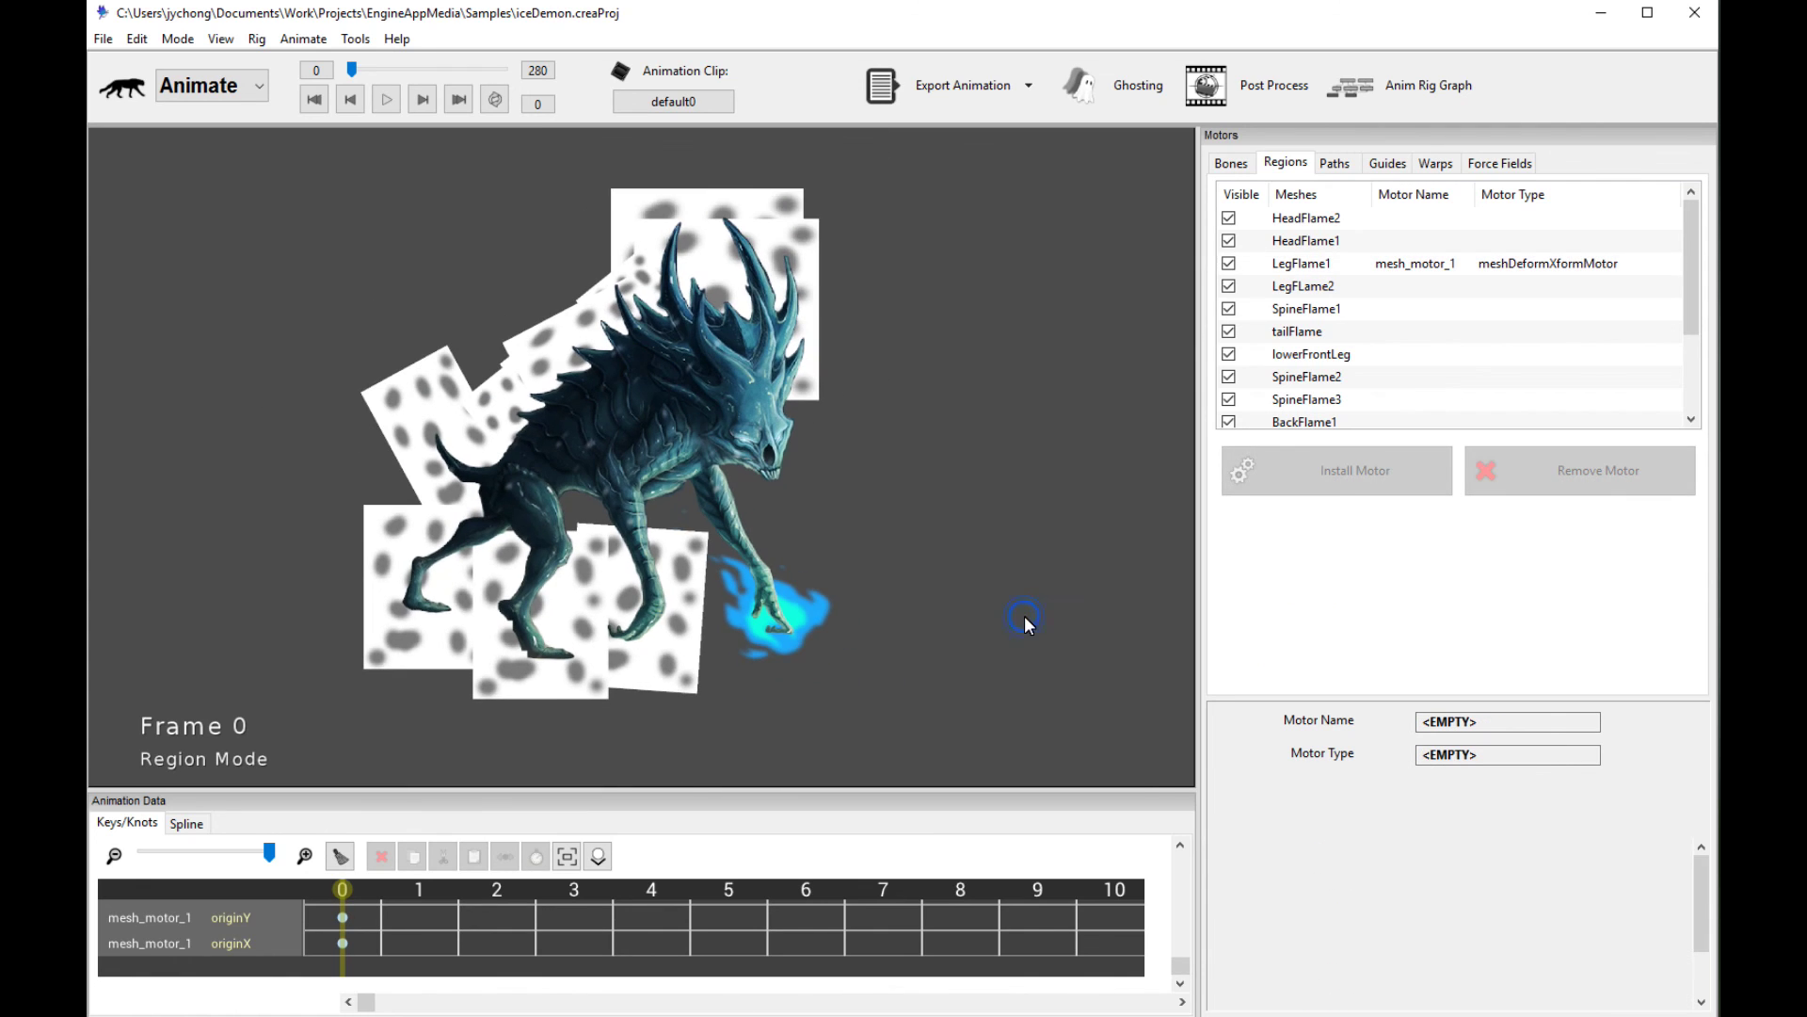